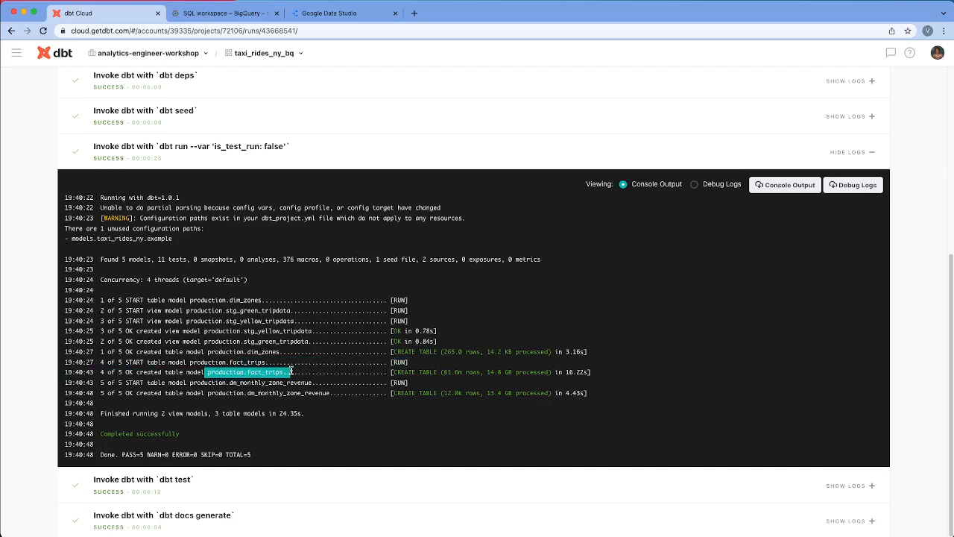
# Switch from the dbt run logs to Google Data Studio and start a new data source with the BigQuery connector.
pyautogui.click(199, 383)
pyautogui.doubleClick(200, 383)
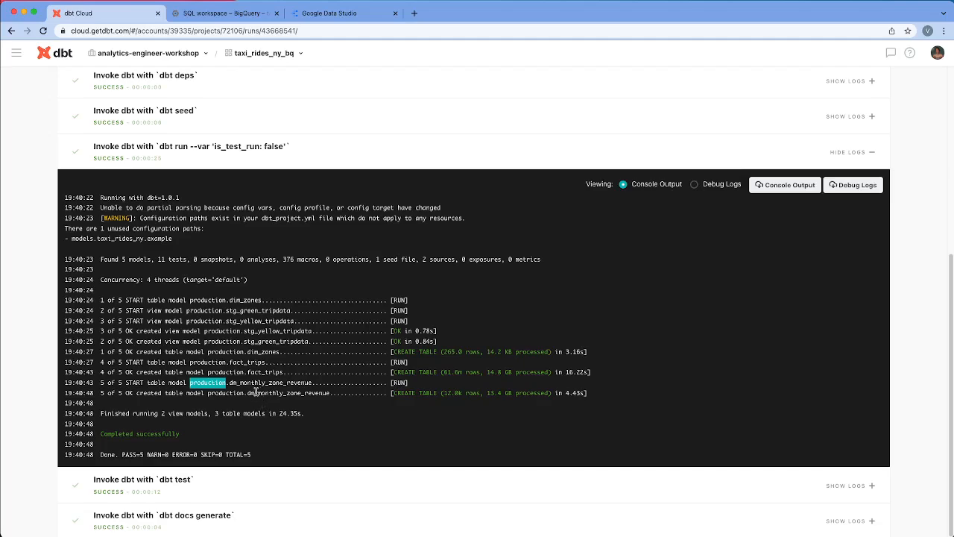
pyautogui.press('super+3')
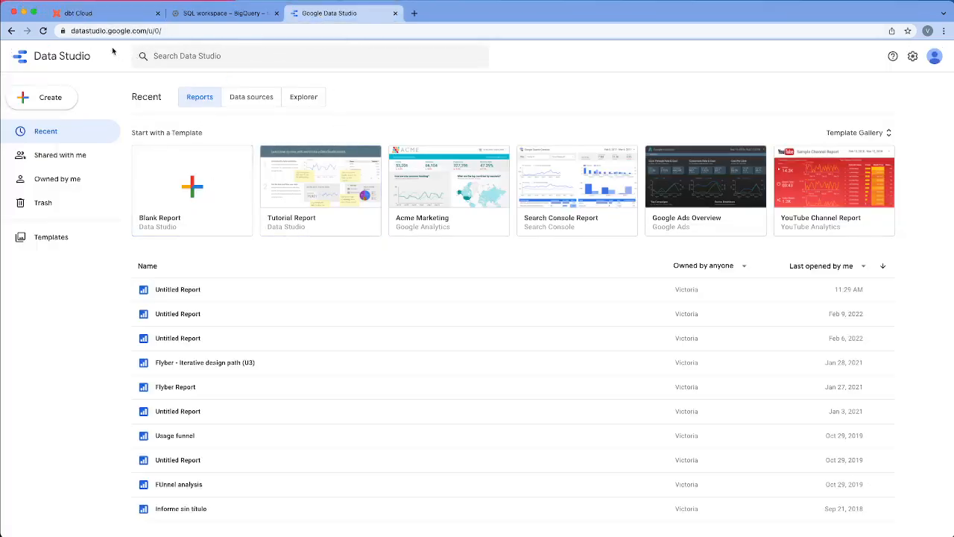
pyautogui.click(72, 32)
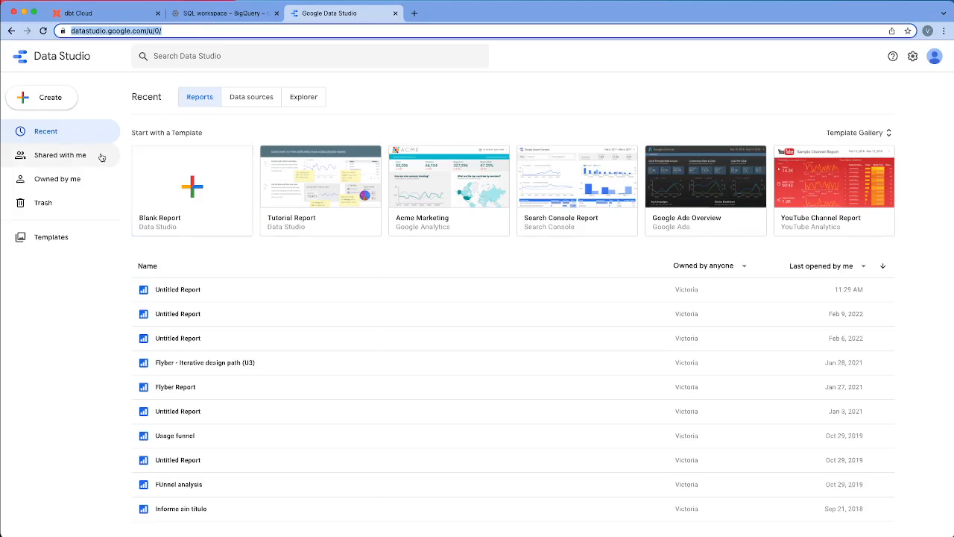
pyautogui.click(59, 107)
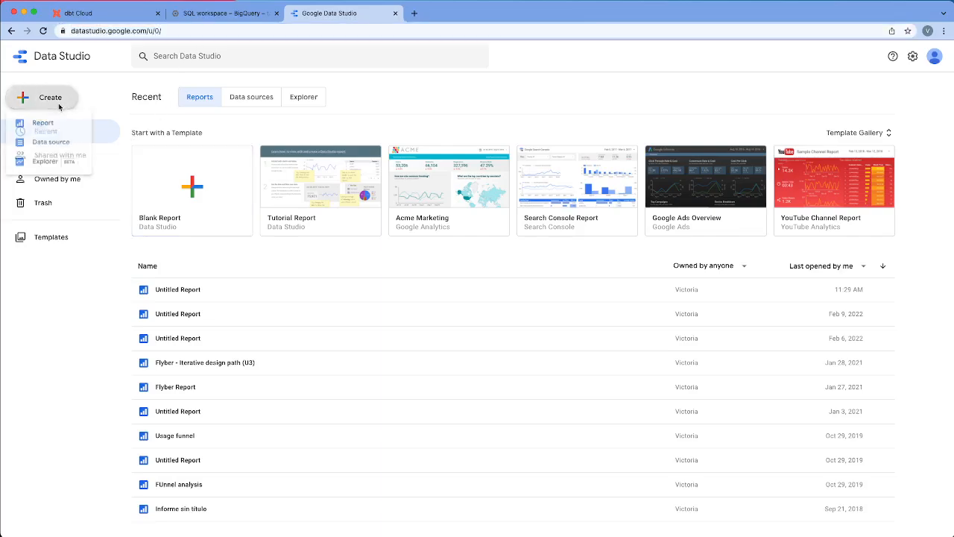
pyautogui.click(51, 143)
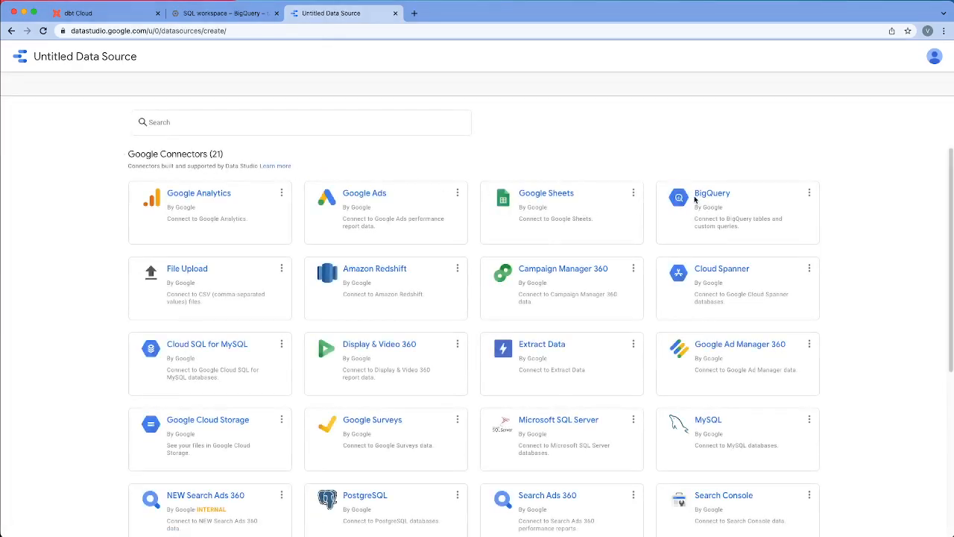
pyautogui.click(695, 199)
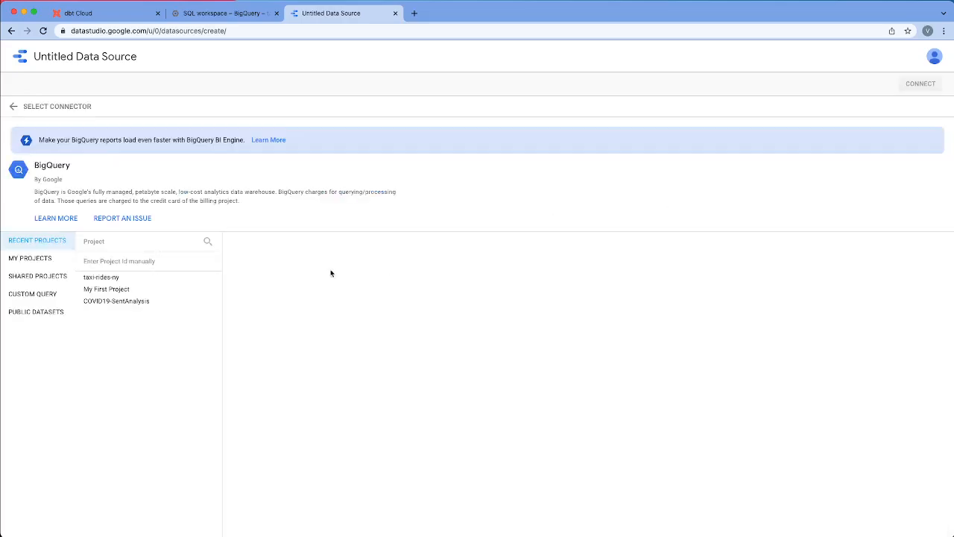
# Select the fact_trips table in the production dataset of the taxi-rides-ny project.
pyautogui.click(97, 279)
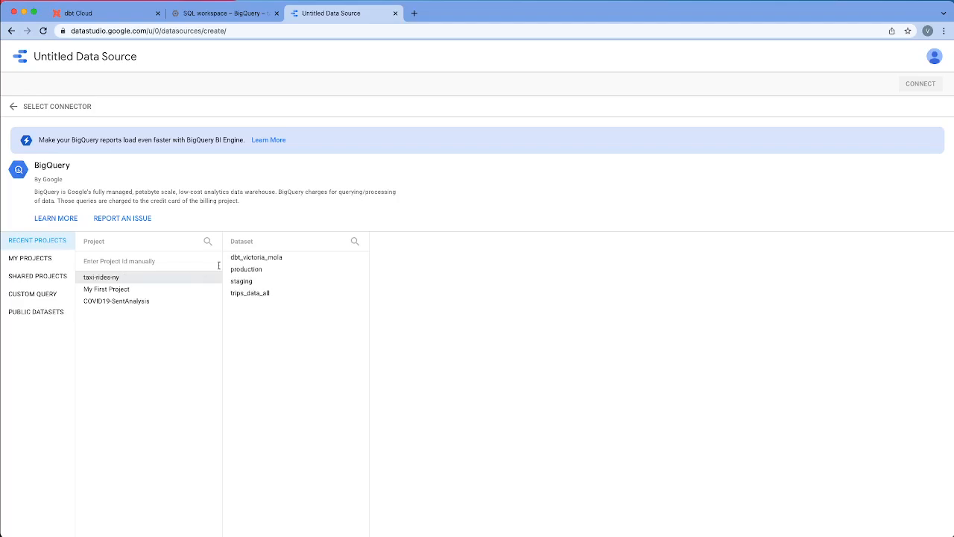
pyautogui.click(254, 275)
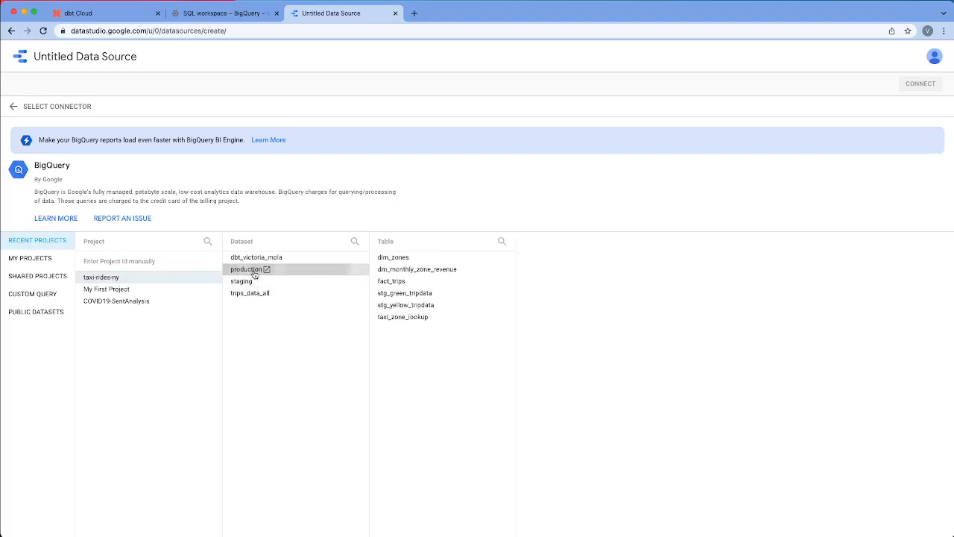
pyautogui.click(395, 284)
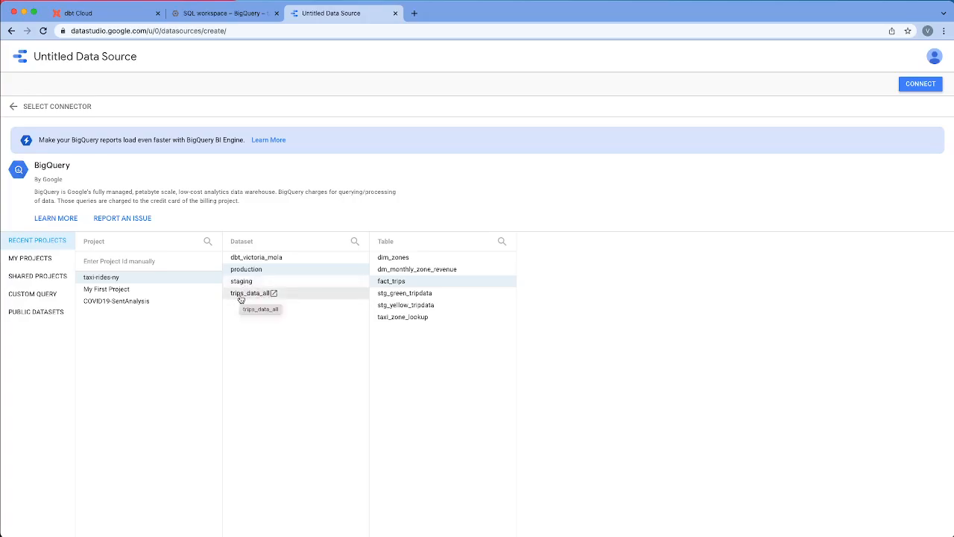
# Select green_tripdata in the trips_data_all dataset to view its partition configuration, and go back to fact_trips in production.
pyautogui.click(243, 295)
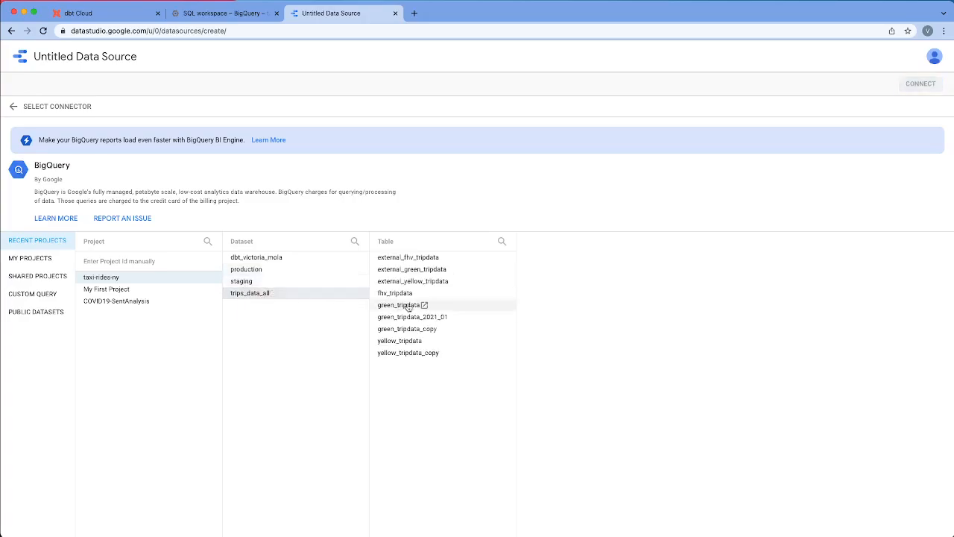
pyautogui.click(411, 306)
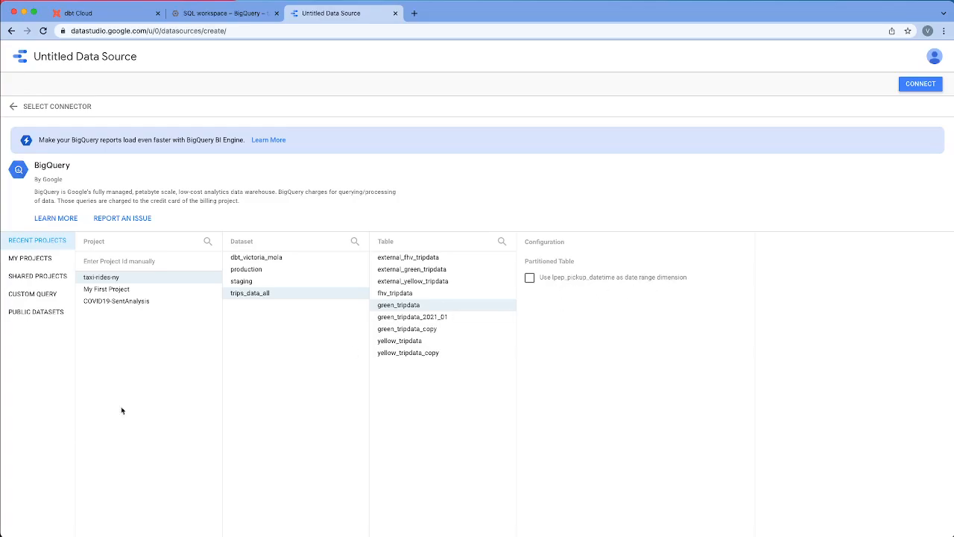
pyautogui.click(251, 270)
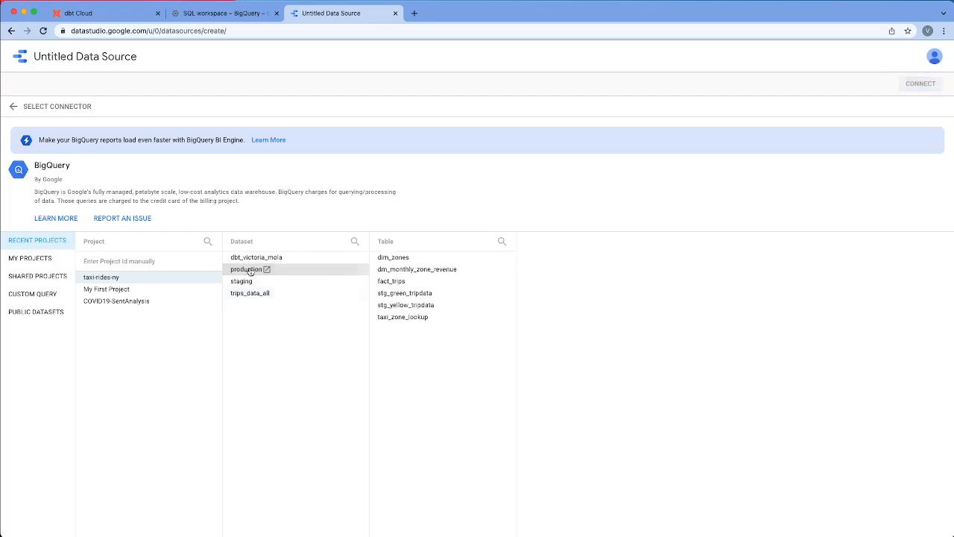
pyautogui.click(397, 283)
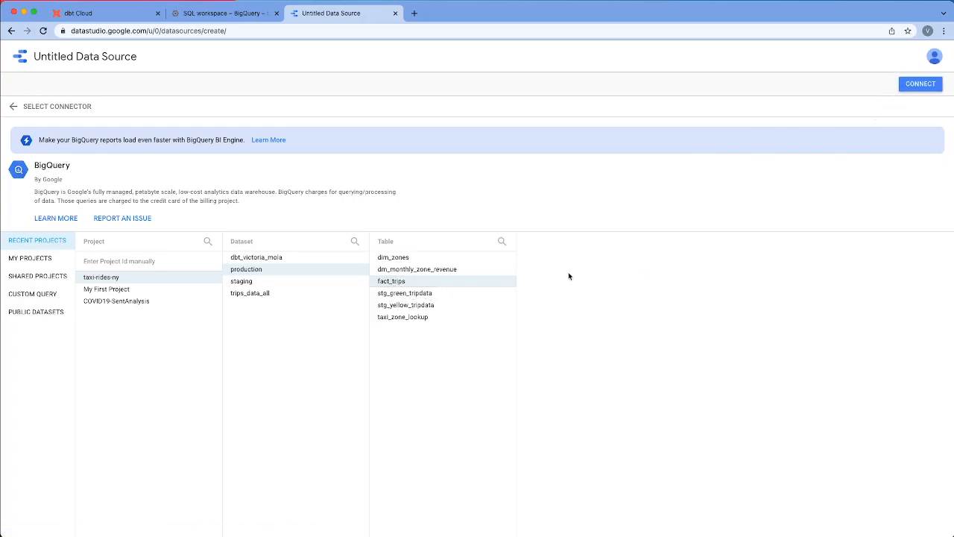
# Open fact_trips in BigQuery to view its schema and preview, and return to the new data source.
pyautogui.click(409, 284)
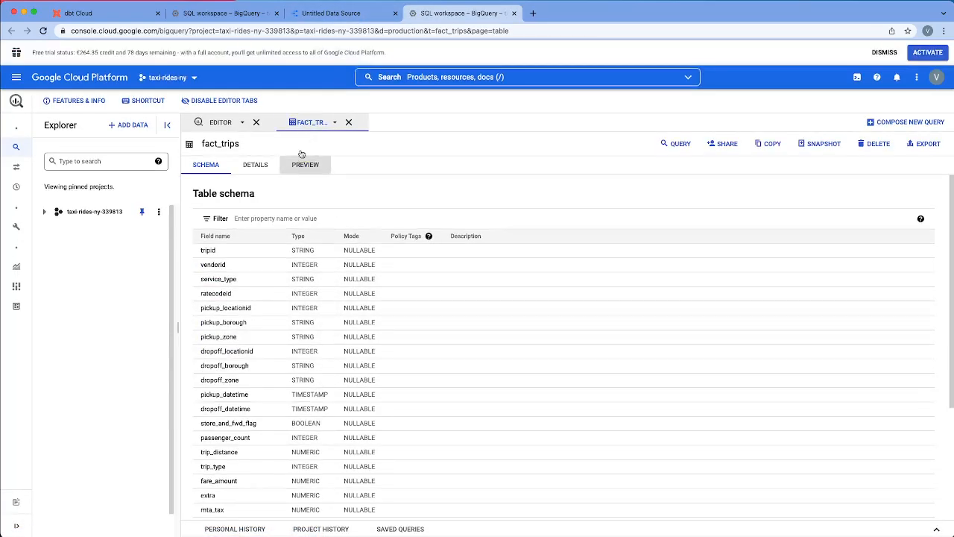
pyautogui.click(302, 161)
pyautogui.click(349, 14)
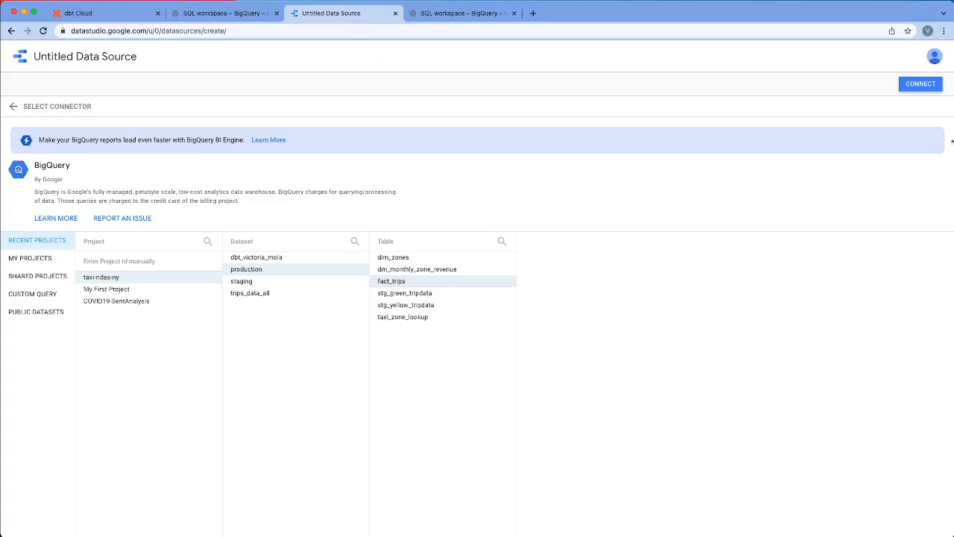
# Connect the data source to the fact_trips table and look through its field list.
pyautogui.click(924, 85)
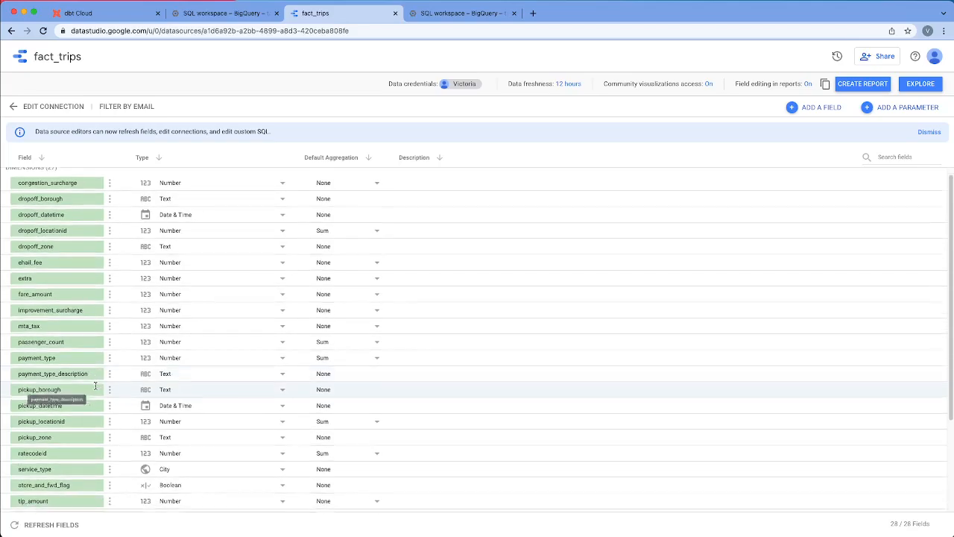
pyautogui.scroll(-2, 403, 394)
pyautogui.scroll(2, 402, 393)
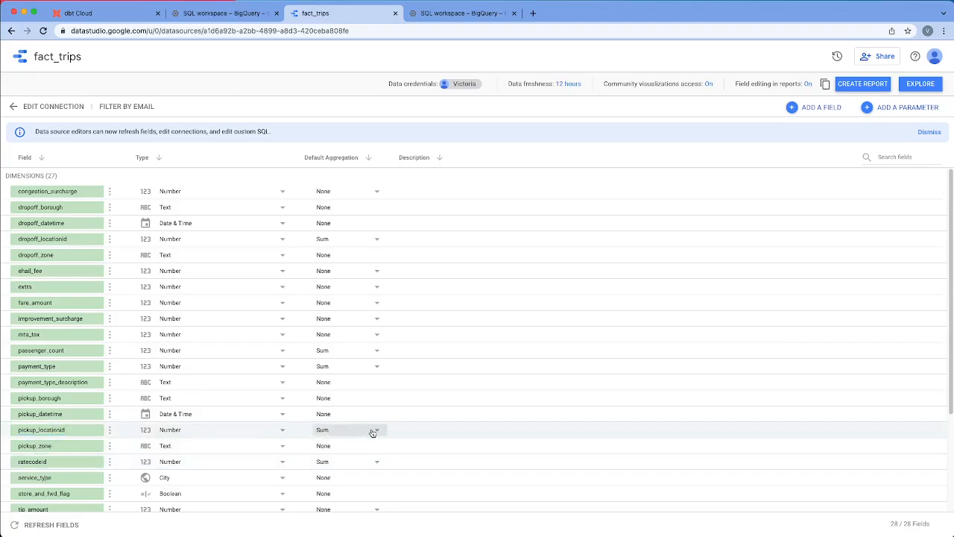
# Set the default aggregation of dropoff_locationid, pickup_locationid and ratecodeid to None.
pyautogui.click(378, 240)
pyautogui.click(357, 260)
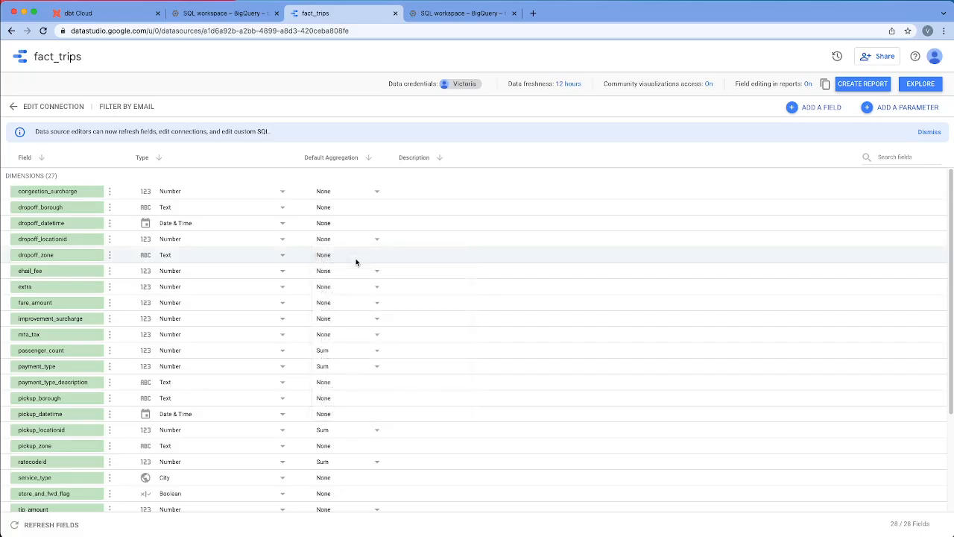
pyautogui.click(377, 431)
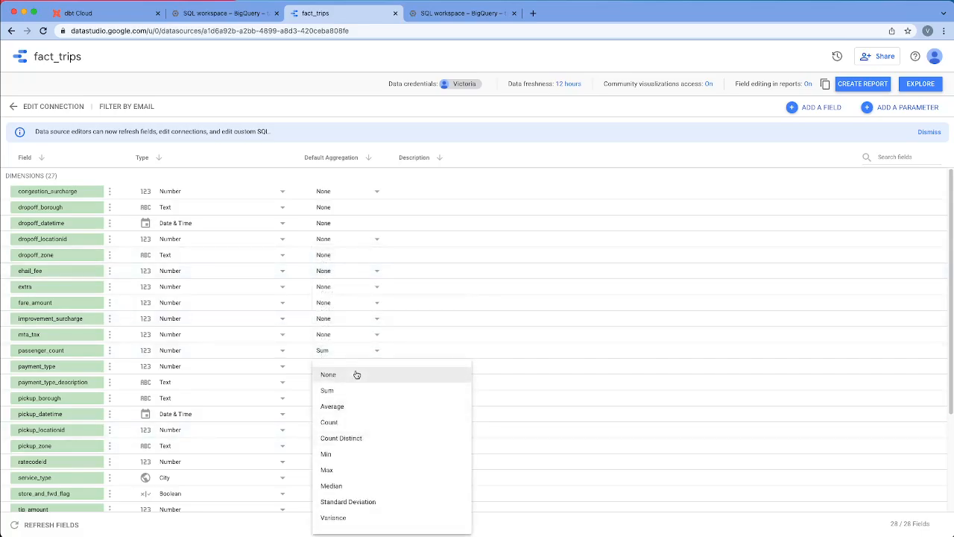
pyautogui.click(357, 374)
pyautogui.click(377, 353)
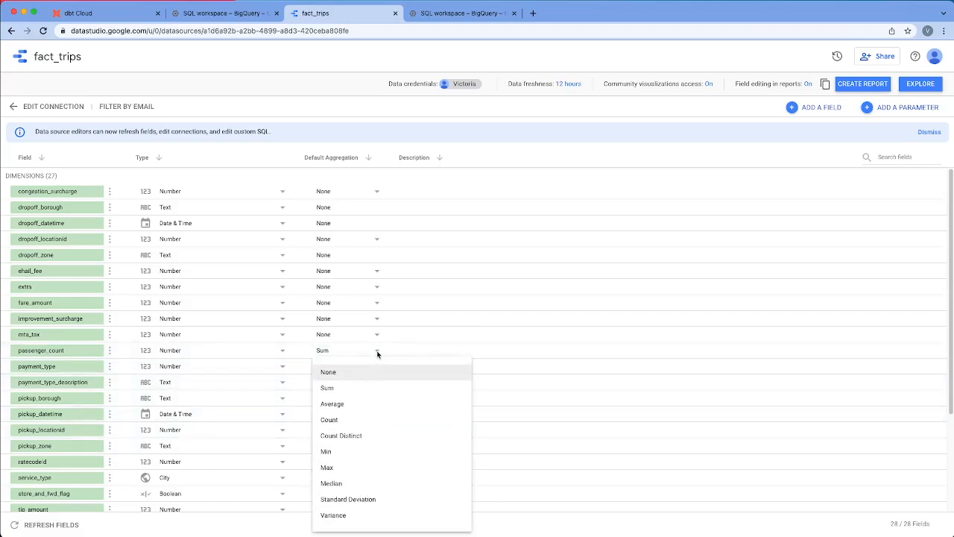
pyautogui.click(377, 353)
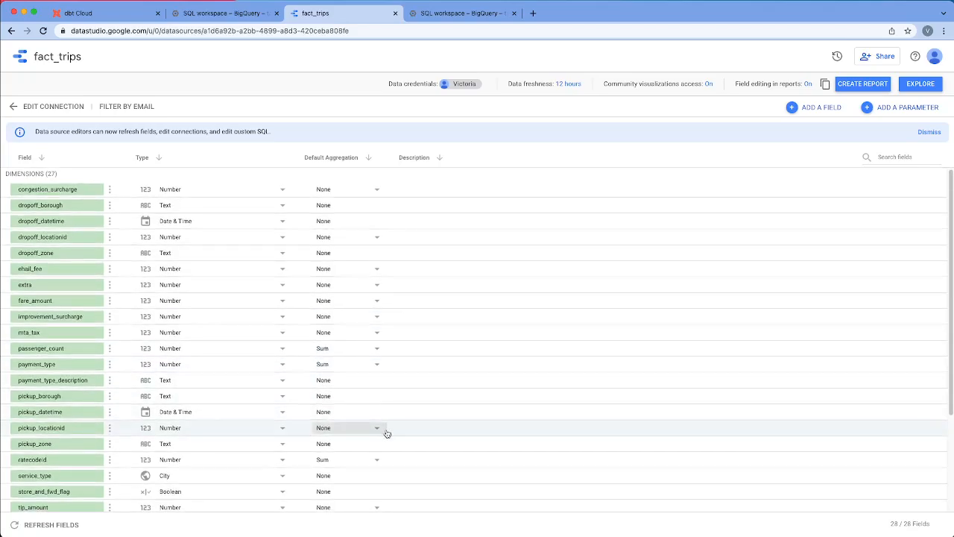
pyautogui.click(379, 460)
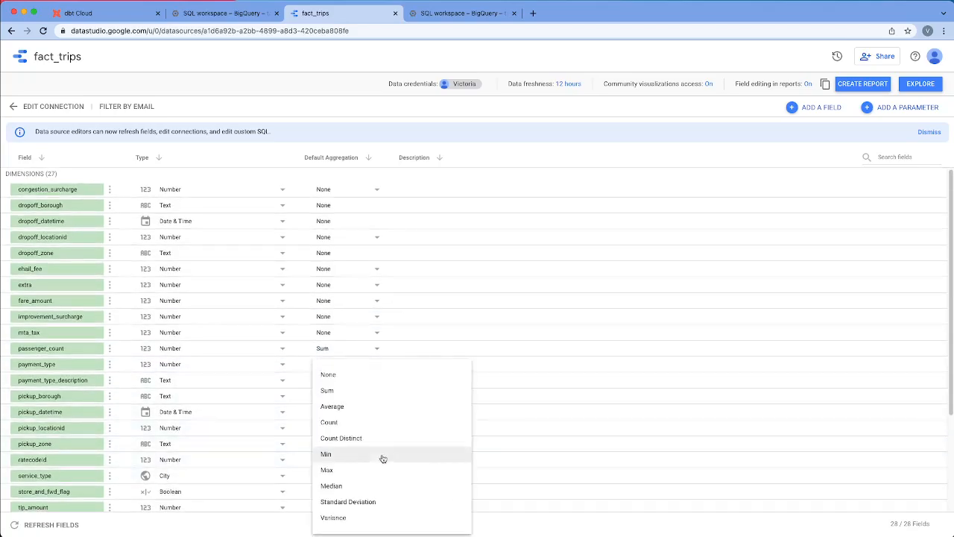
pyautogui.click(338, 378)
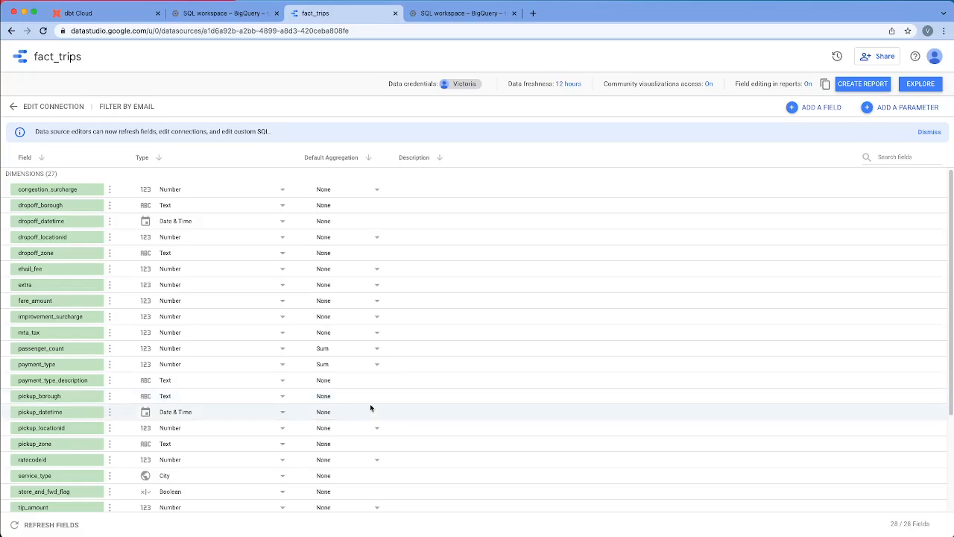
# Set the default aggregation of payment_type, trip_type and vendorid to None.
pyautogui.scroll(-3, 375, 387)
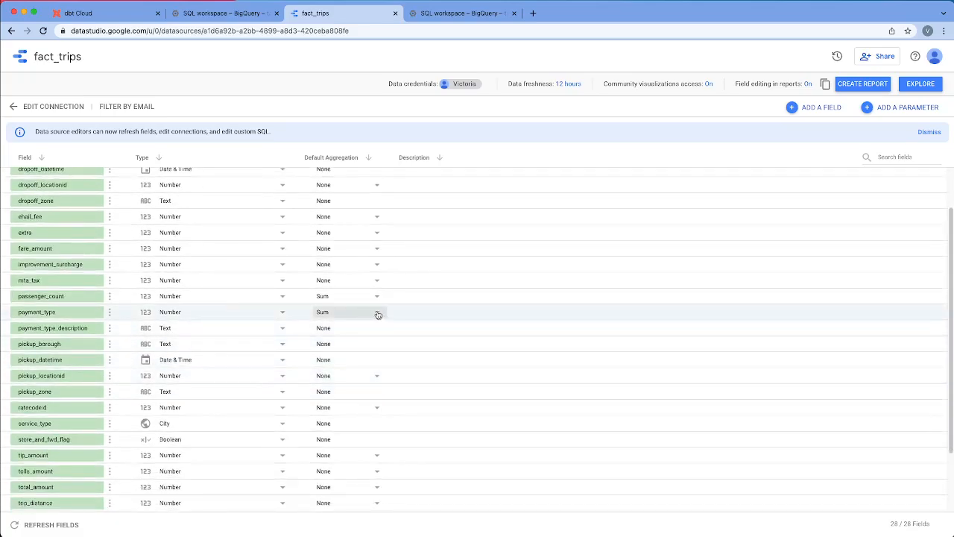
pyautogui.click(378, 314)
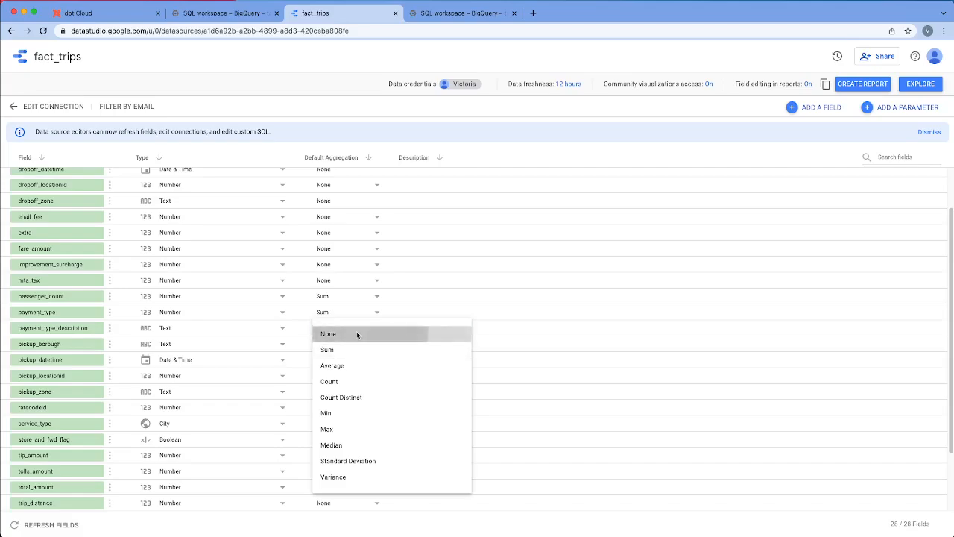
pyautogui.click(356, 333)
pyautogui.scroll(-4, 352, 428)
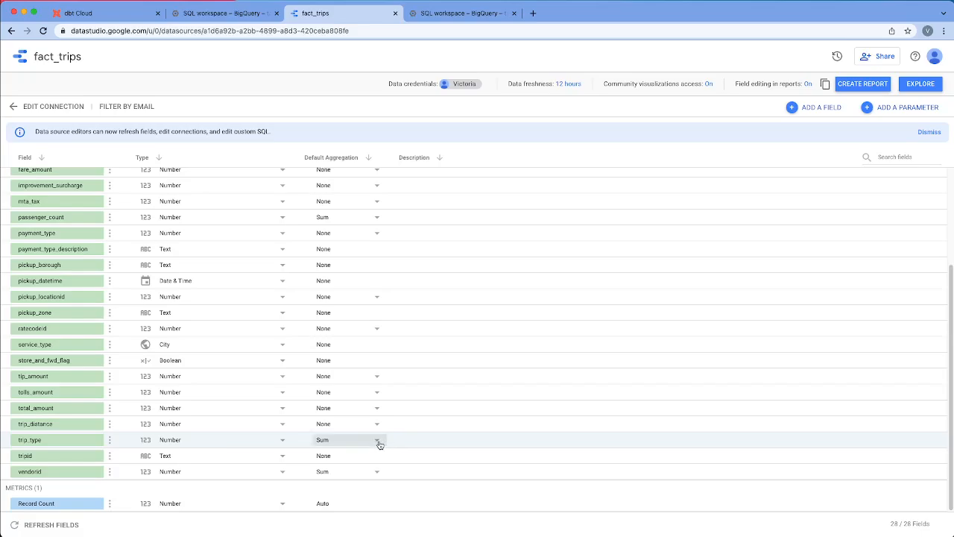
pyautogui.click(378, 444)
pyautogui.click(360, 375)
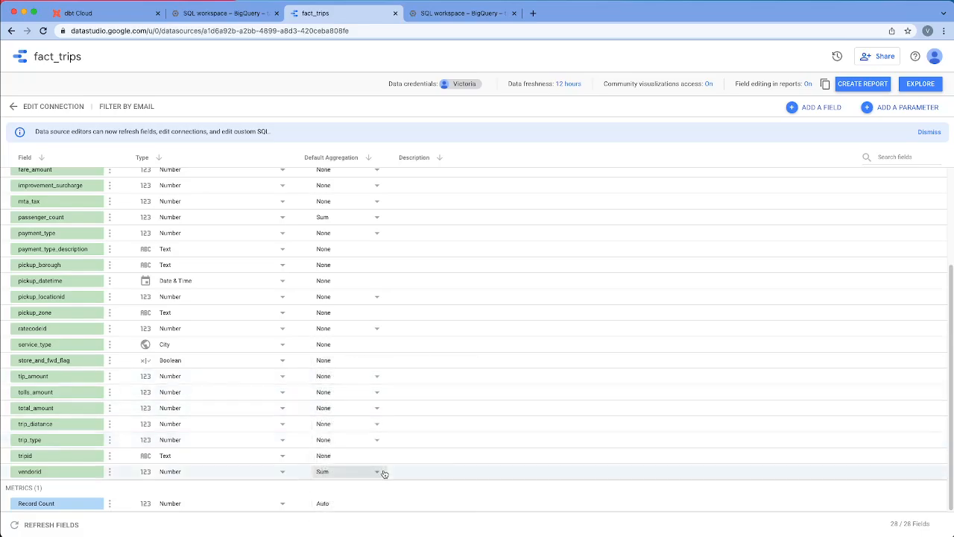
pyautogui.click(377, 473)
pyautogui.click(362, 374)
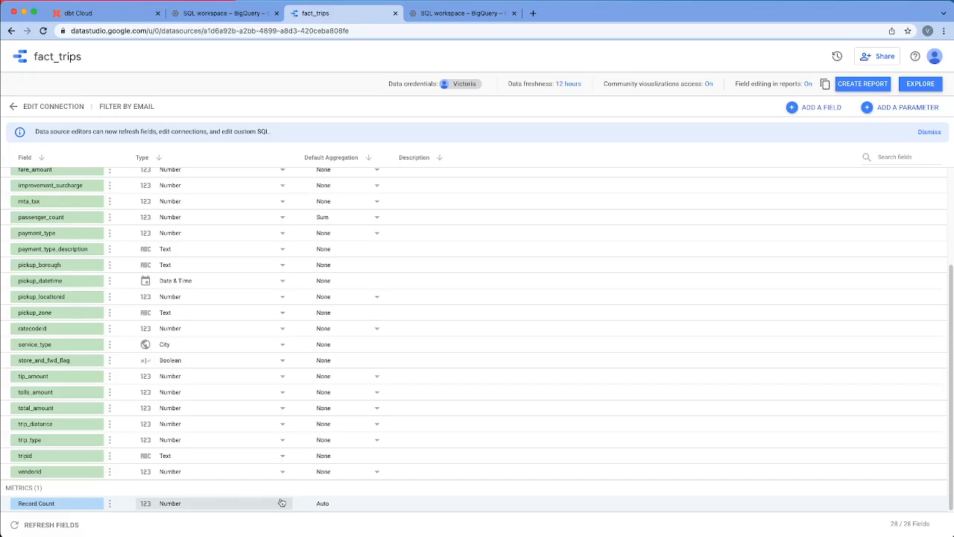
# Review the data source's field types and aggregations, and create a new report from fact_trips.
pyautogui.scroll(5, 74, 395)
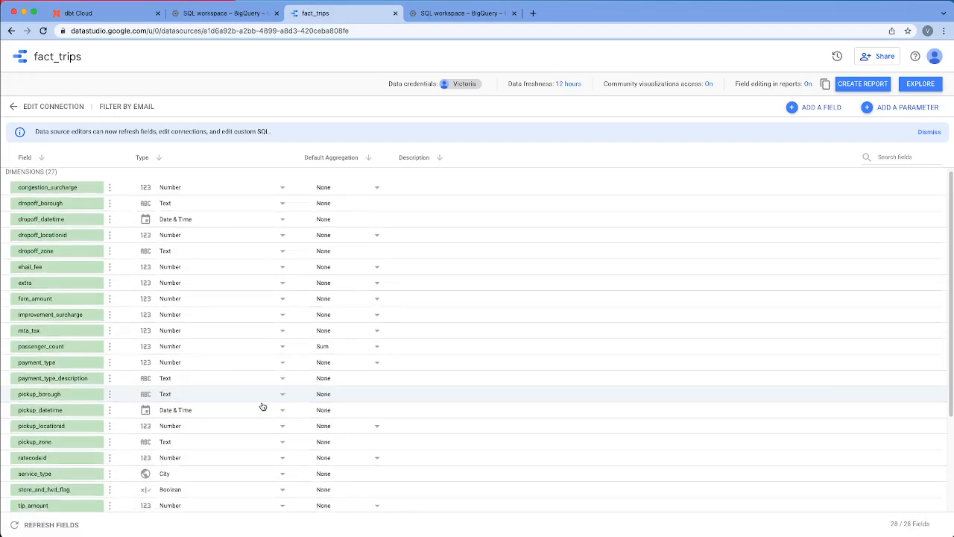
pyautogui.scroll(-5, 265, 407)
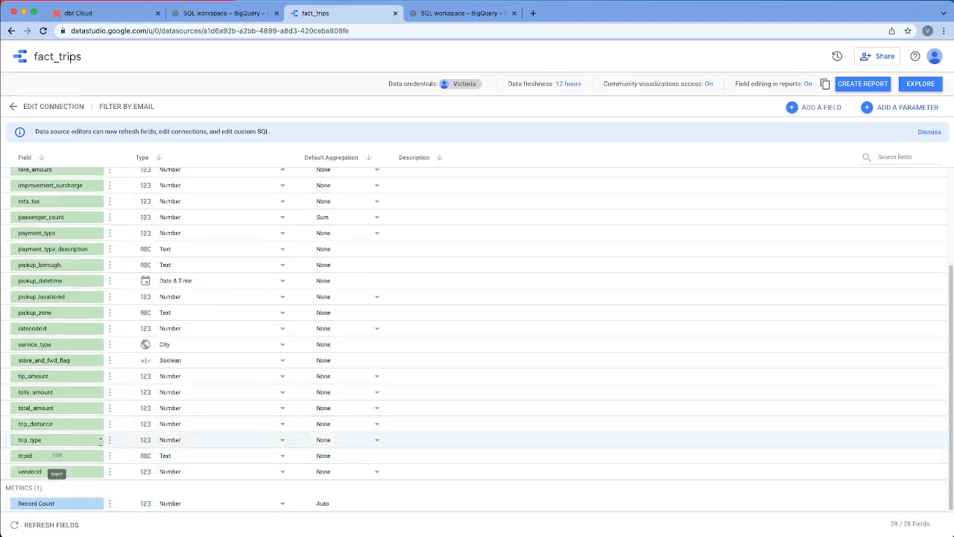
pyautogui.scroll(3, 99, 434)
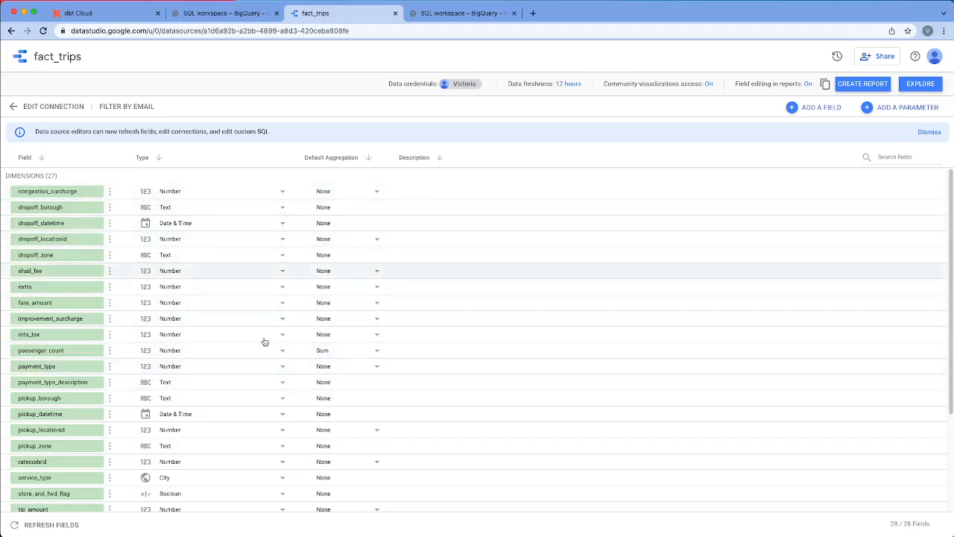
pyautogui.scroll(-3, 240, 341)
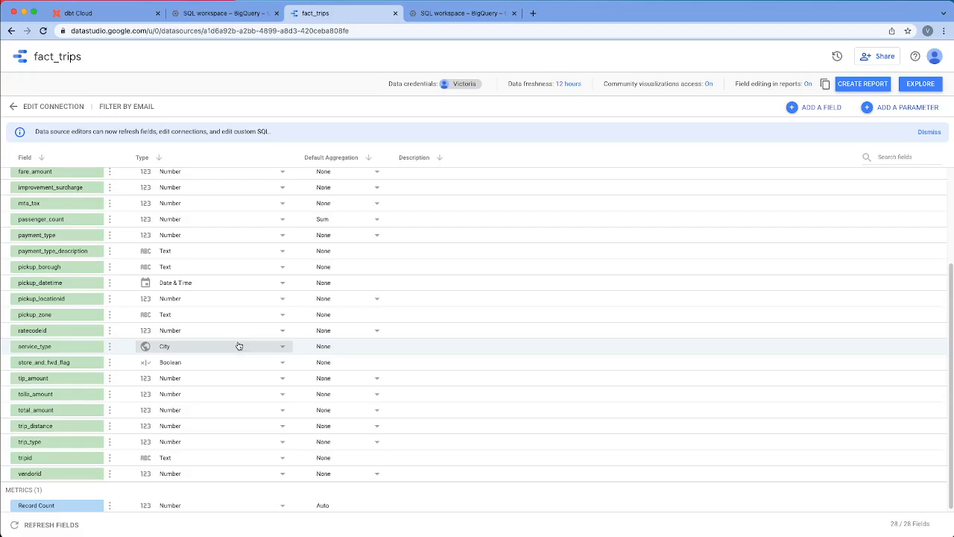
pyautogui.scroll(4, 386, 366)
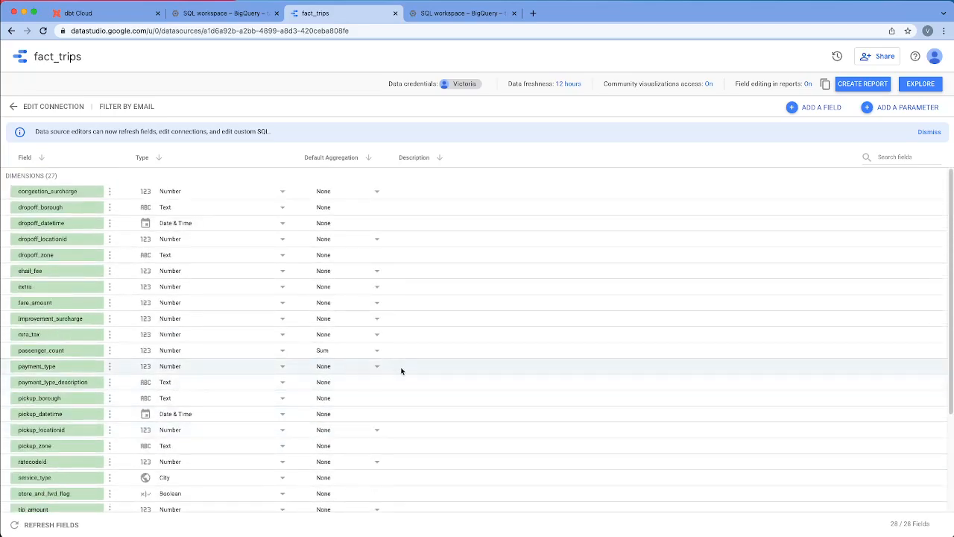
pyautogui.click(430, 192)
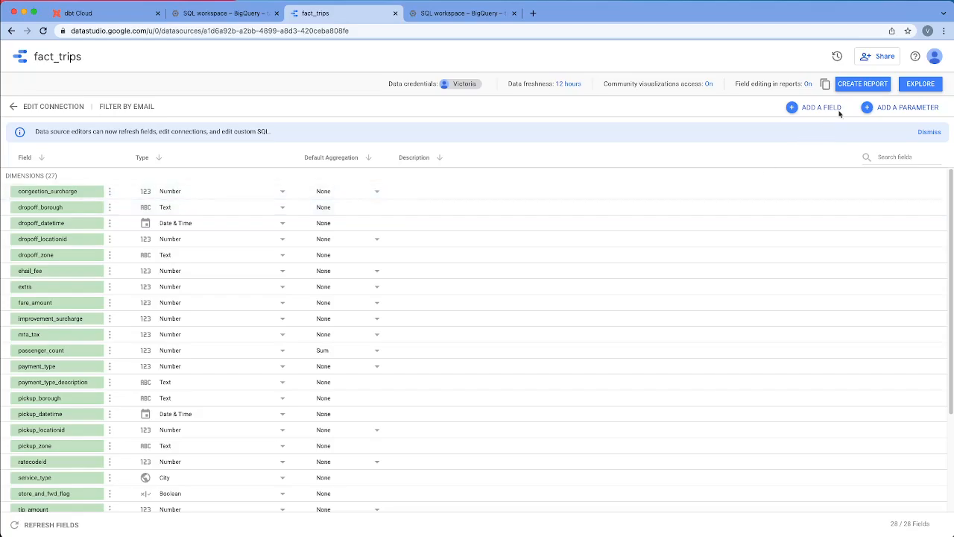
pyautogui.click(864, 85)
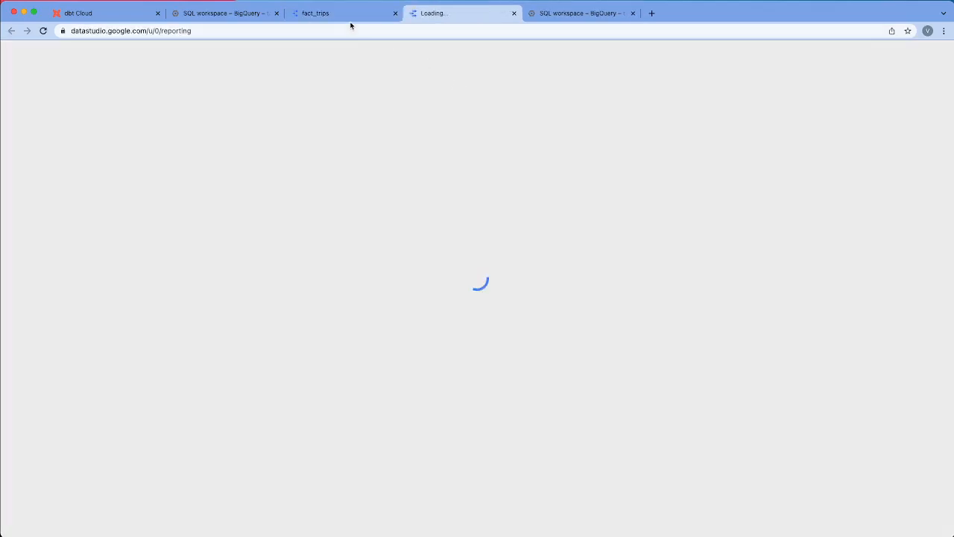
# Add the fact_trips data source to the untitled report.
pyautogui.click(348, 16)
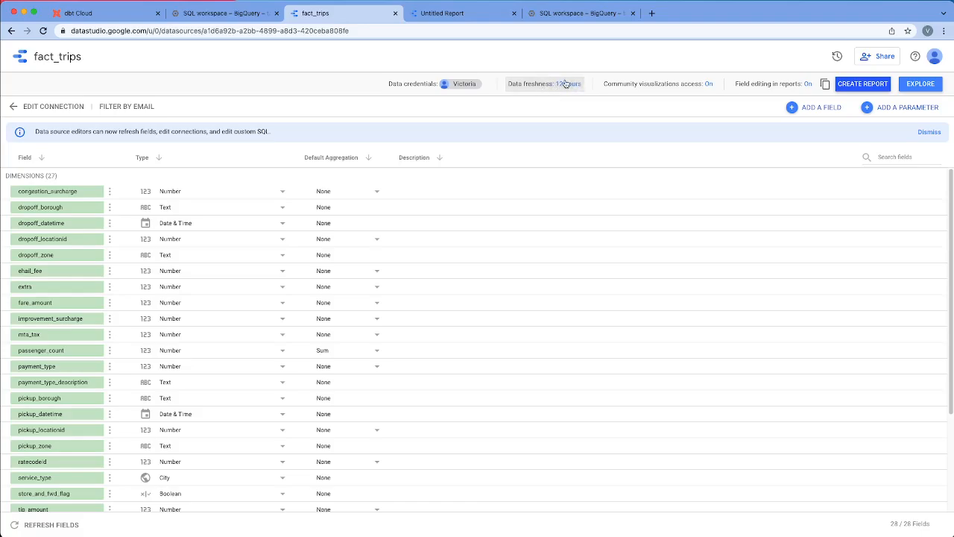
pyautogui.click(466, 15)
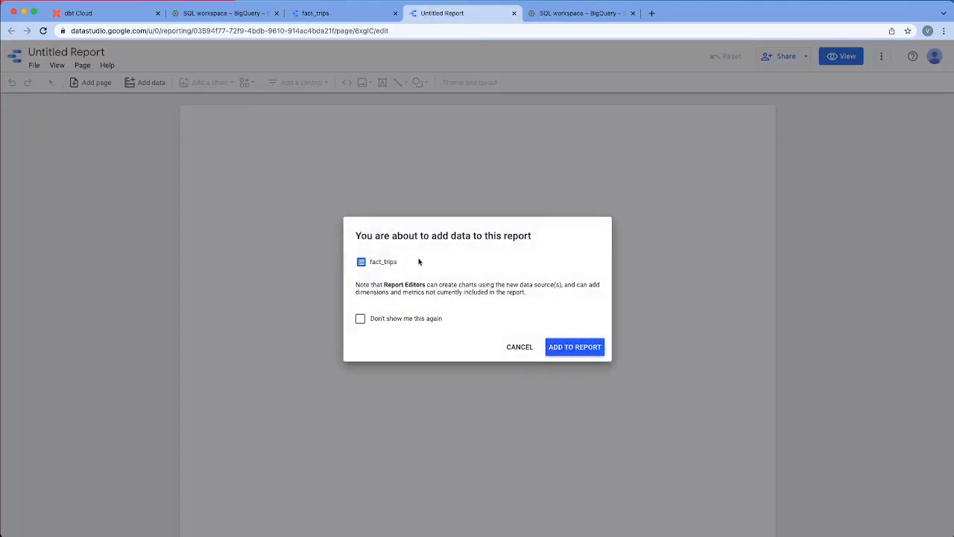
pyautogui.click(574, 346)
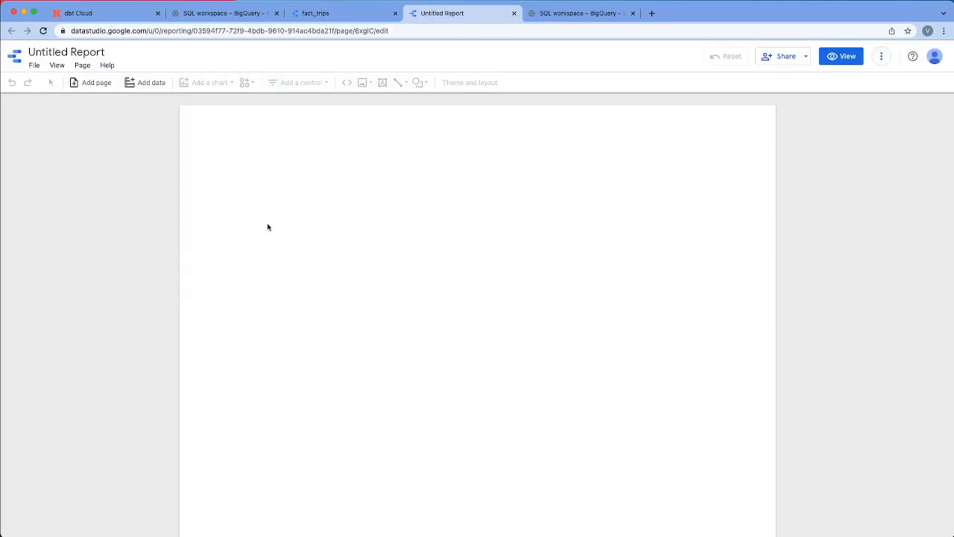
# Check the name of the fact_trips data source, and delete the default tripid table from the report canvas.
pyautogui.click(348, 15)
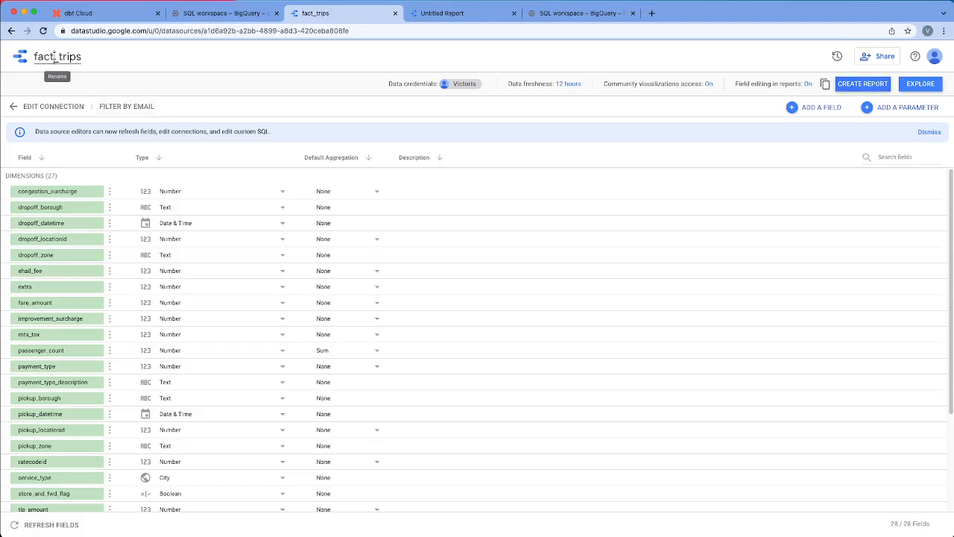
pyautogui.moveTo(54, 57); pyautogui.dragTo(35, 57)
pyautogui.moveTo(54, 58); pyautogui.dragTo(90, 58)
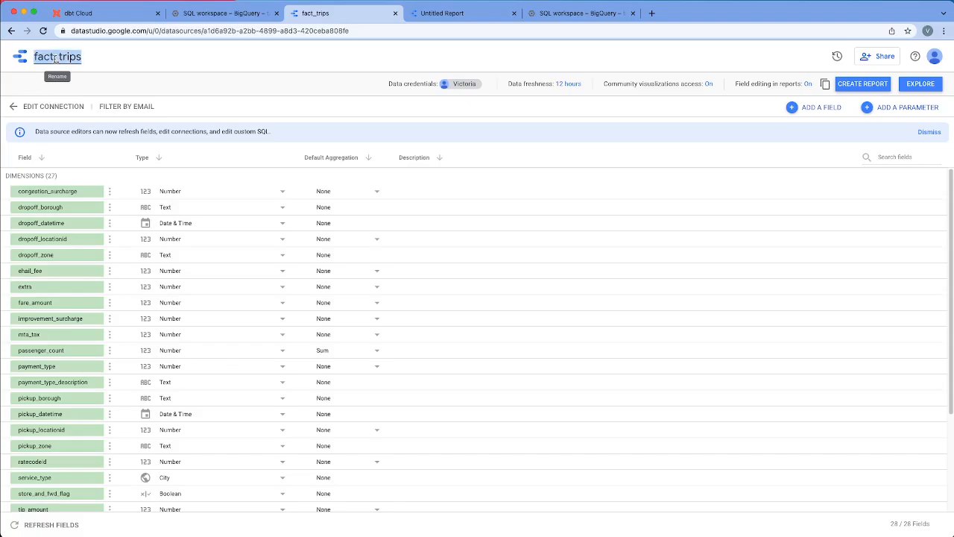
pyautogui.click(442, 13)
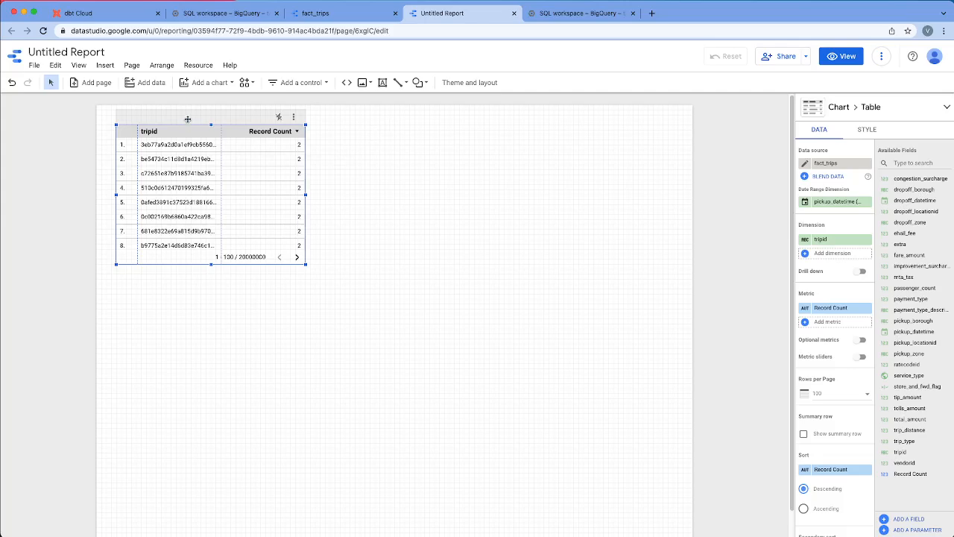
pyautogui.moveTo(187, 116); pyautogui.dragTo(200, 204)
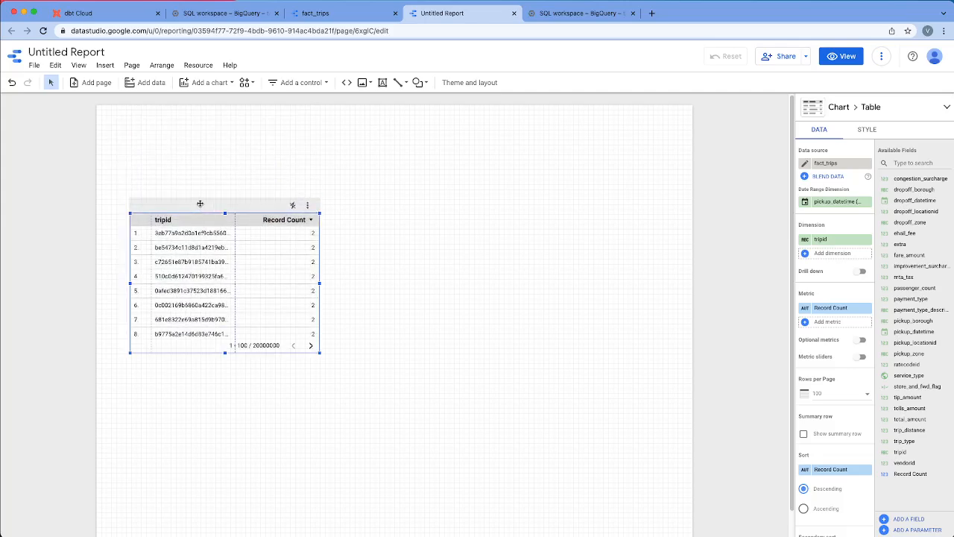
pyautogui.press('Delete')
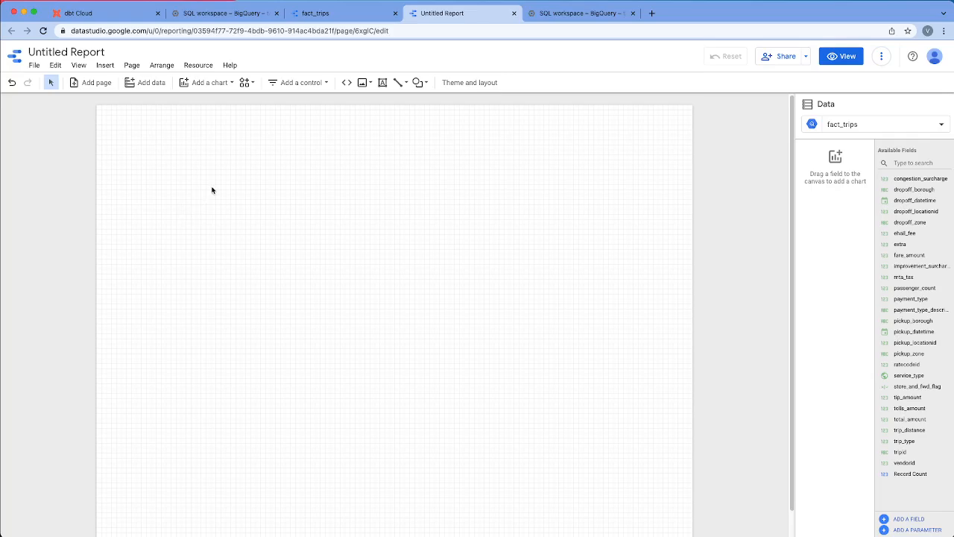
# Look through the available chart types and place a sparkline time series chart in the upper-left area of the report page.
pyautogui.click(200, 88)
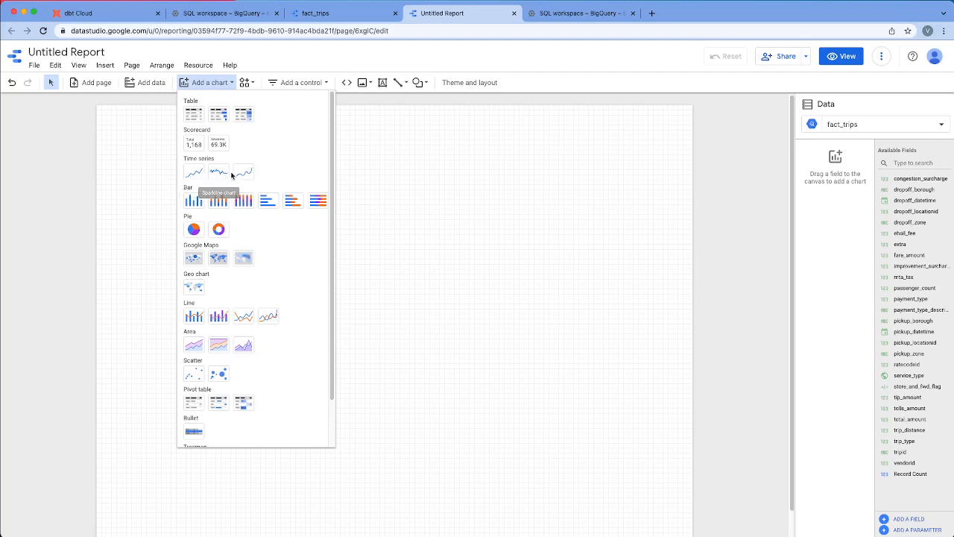
pyautogui.scroll(-2, 297, 340)
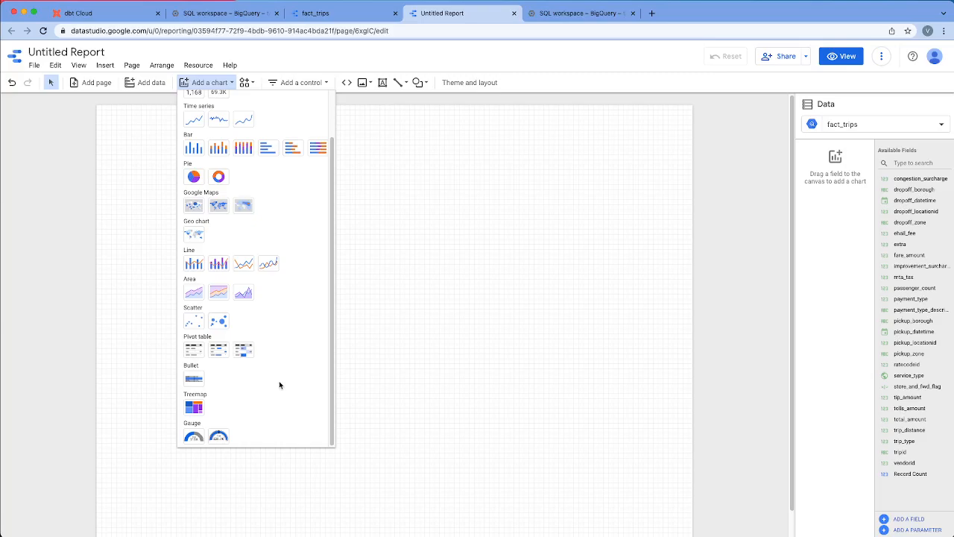
pyautogui.scroll(2, 264, 283)
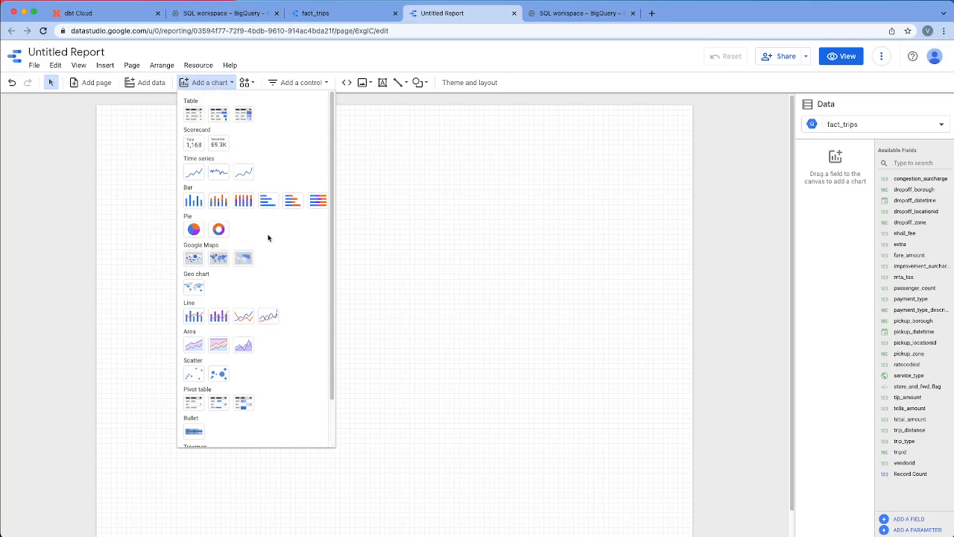
pyautogui.click(216, 172)
pyautogui.click(120, 156)
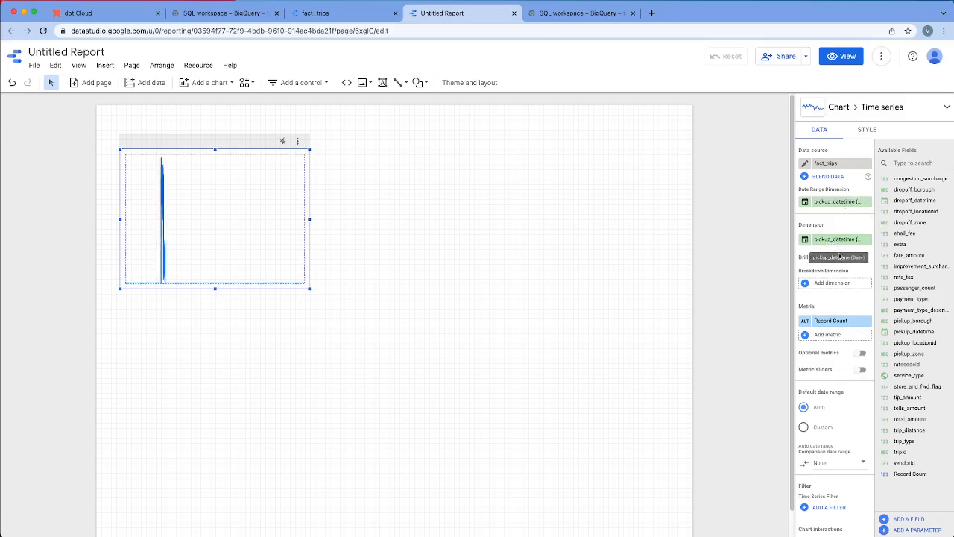
# Review the chart's data settings and add service_type as its breakdown dimension.
pyautogui.scroll(-1, 844, 316)
pyautogui.scroll(-4, 842, 316)
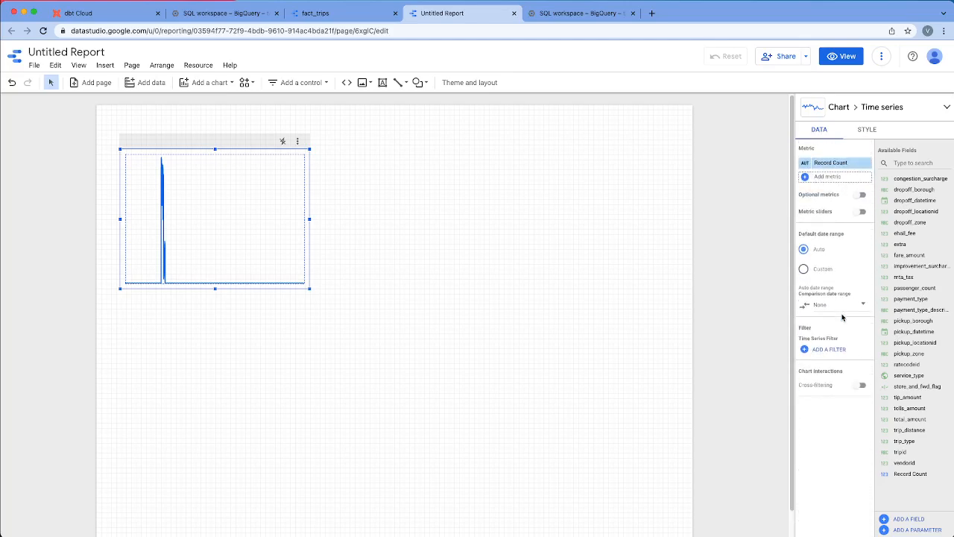
pyautogui.scroll(5, 843, 316)
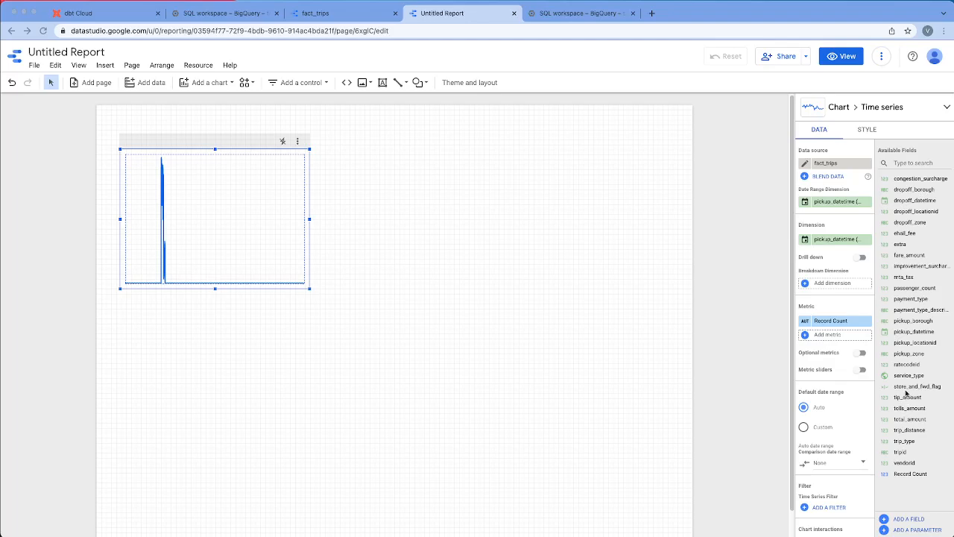
pyautogui.moveTo(906, 377); pyautogui.dragTo(829, 281)
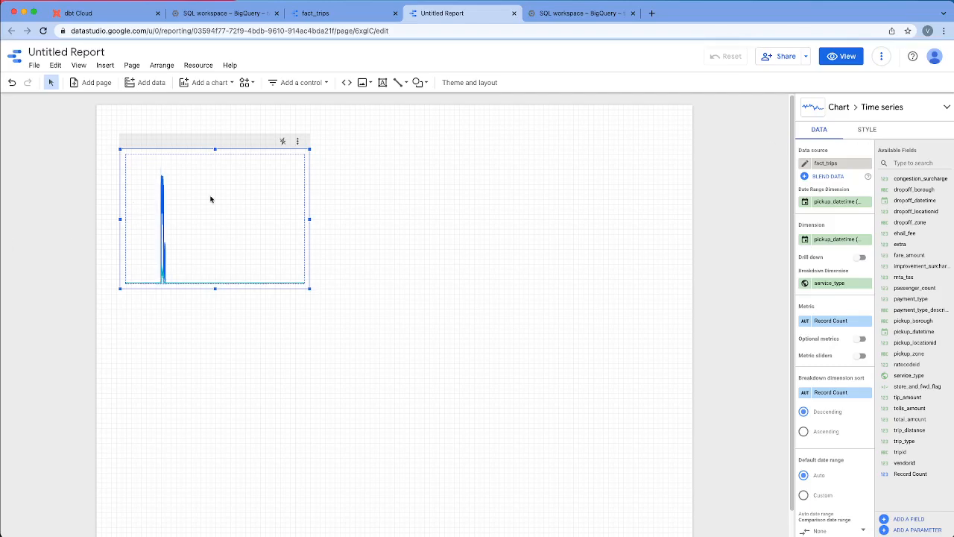
# Change the sparkline to the standard time series chart and enlarge it on the canvas.
pyautogui.click(816, 112)
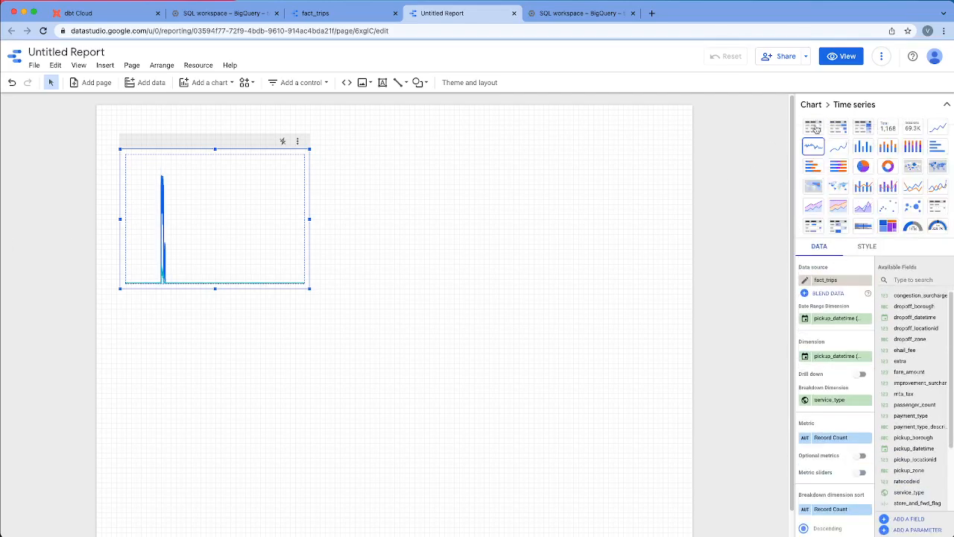
pyautogui.click(935, 127)
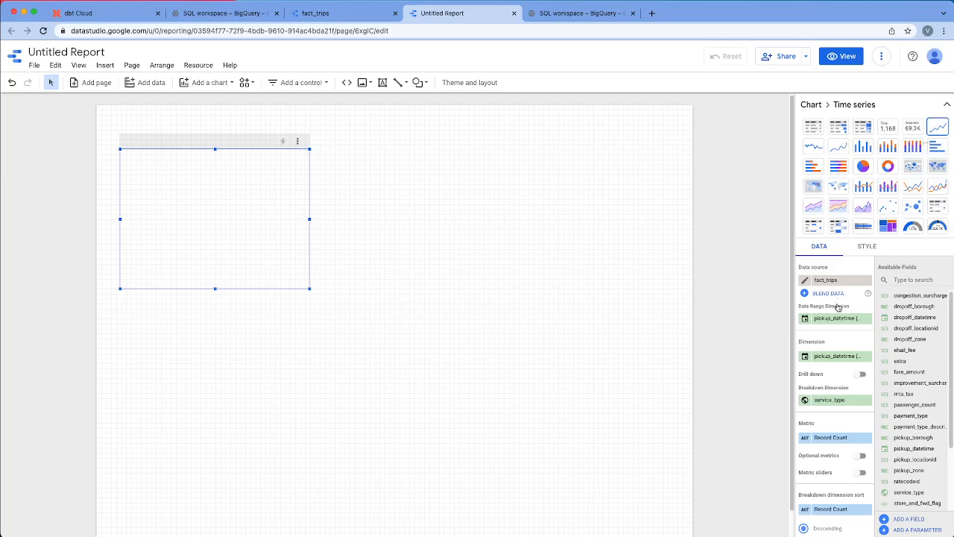
pyautogui.scroll(-2, 854, 373)
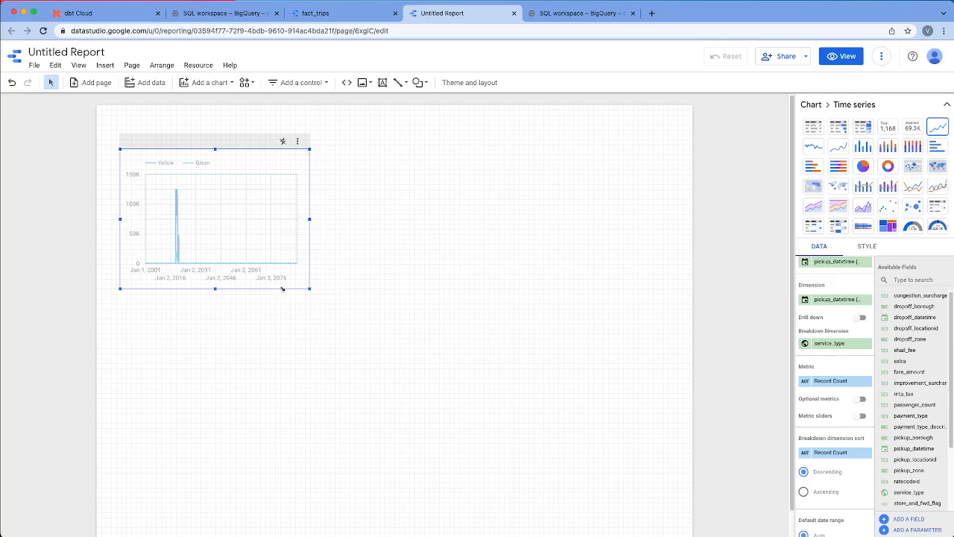
pyautogui.moveTo(309, 288); pyautogui.dragTo(375, 332)
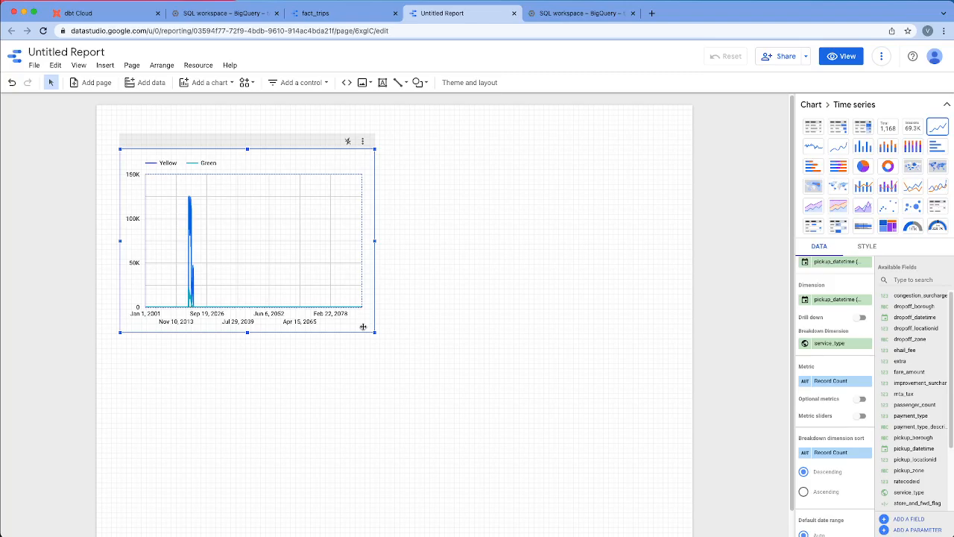
# Add a date range control above the time series chart.
pyautogui.click(305, 84)
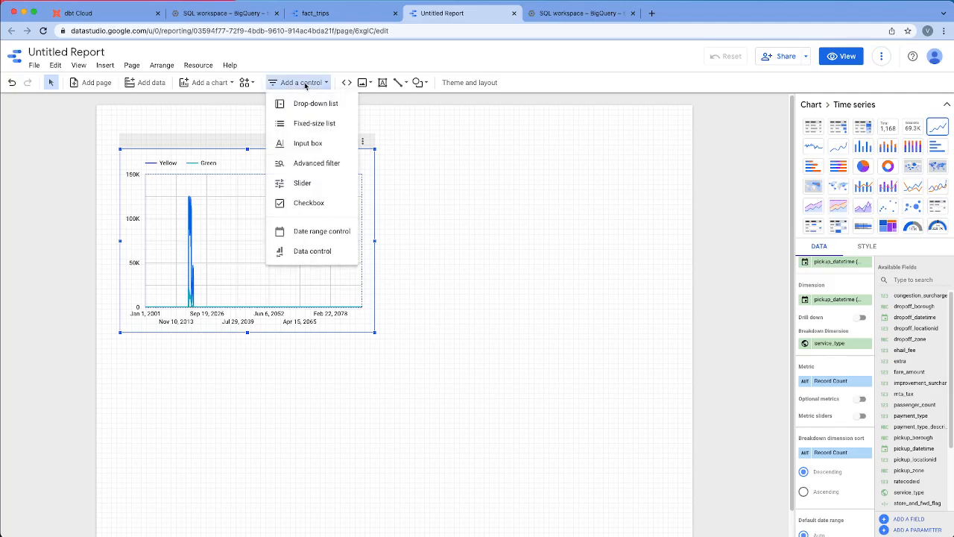
pyautogui.click(311, 231)
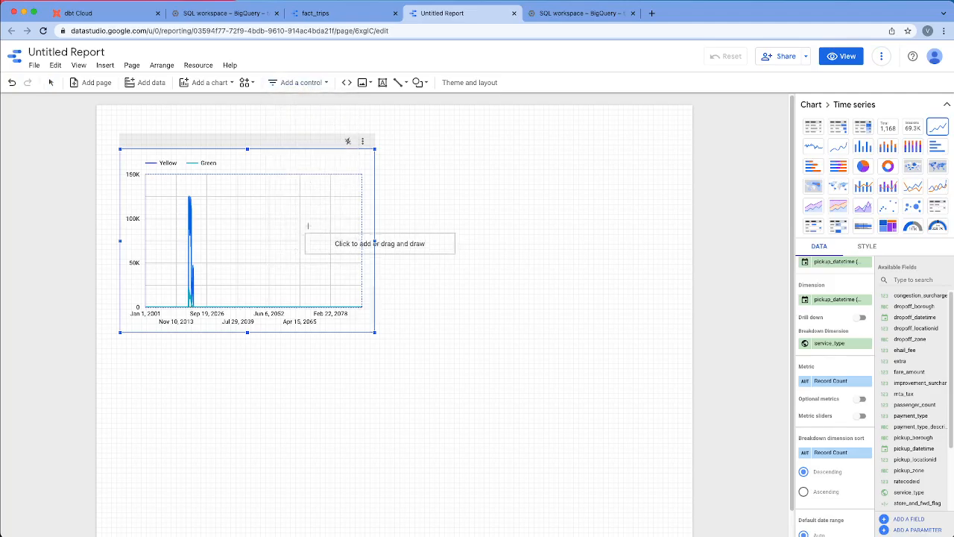
pyautogui.click(120, 108)
# Look through the preset date ranges offered by the new date range control.
pyautogui.click(205, 117)
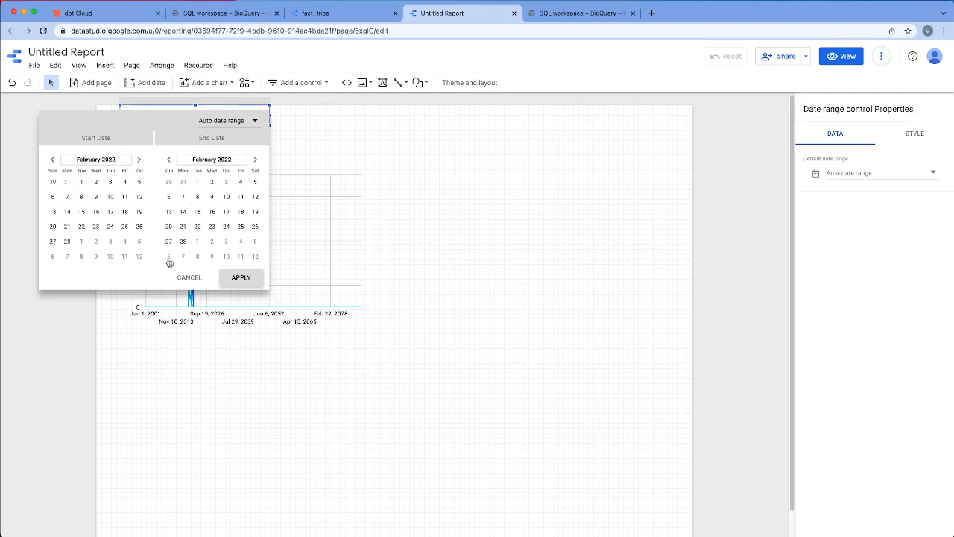
pyautogui.click(223, 124)
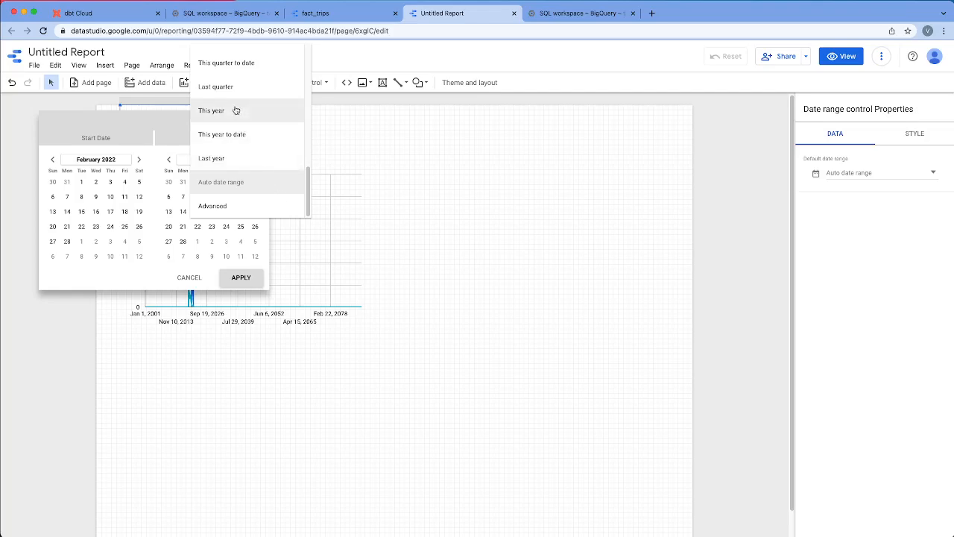
pyautogui.scroll(5, 238, 100)
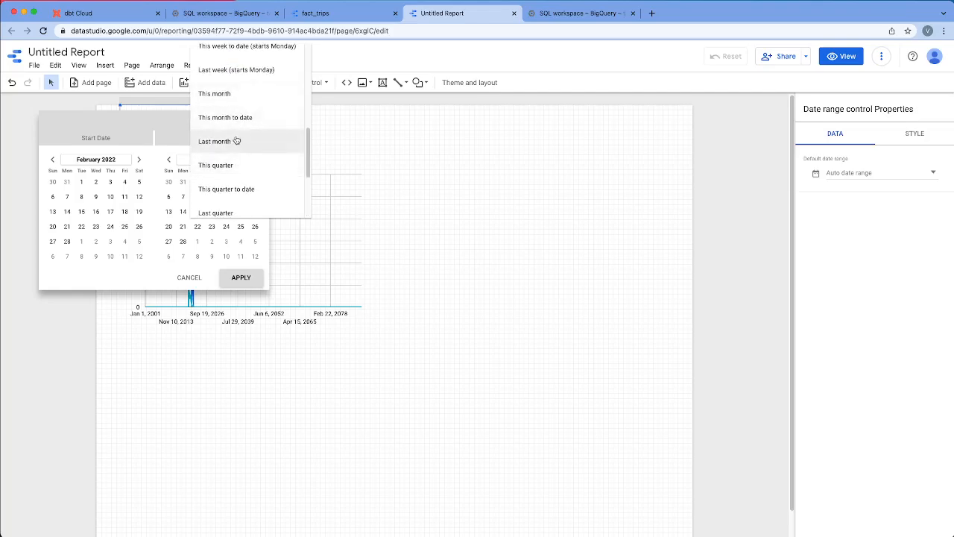
pyautogui.scroll(1, 237, 120)
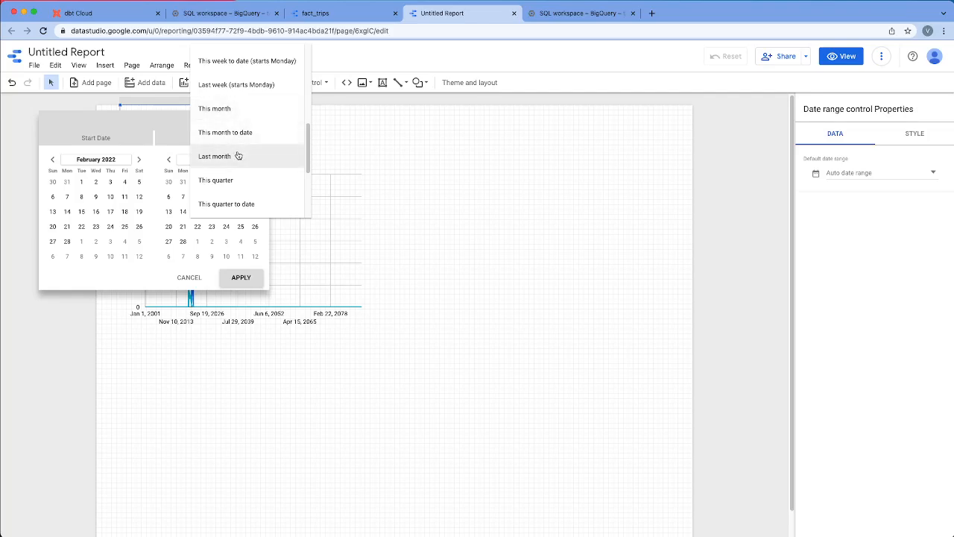
pyautogui.scroll(-1, 237, 168)
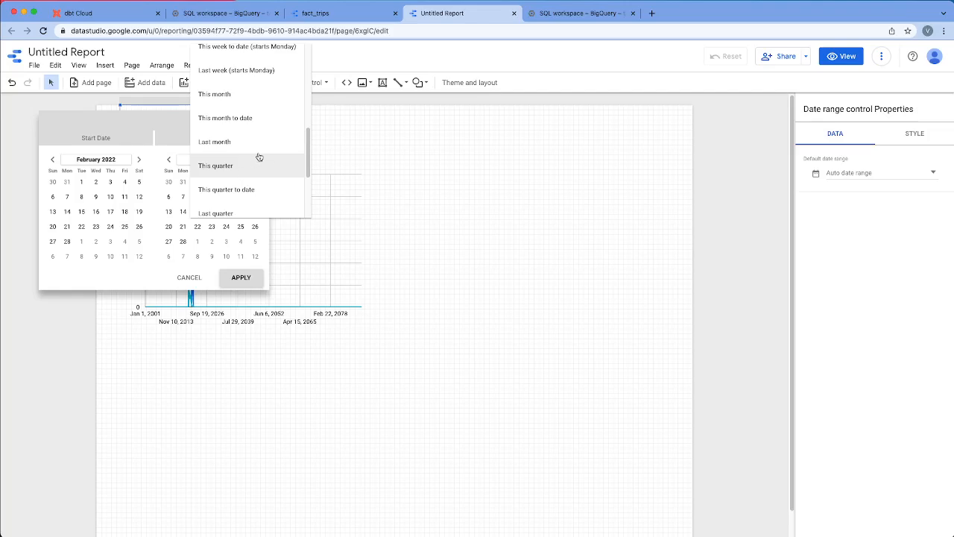
pyautogui.scroll(3, 259, 156)
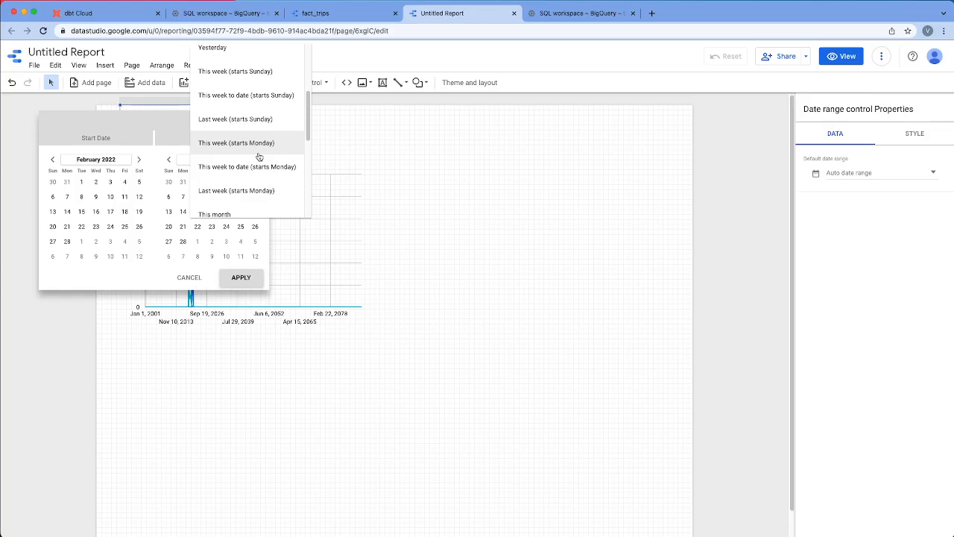
pyautogui.click(111, 156)
# Set the date range control's start date to January 1, 2019.
pyautogui.click(111, 160)
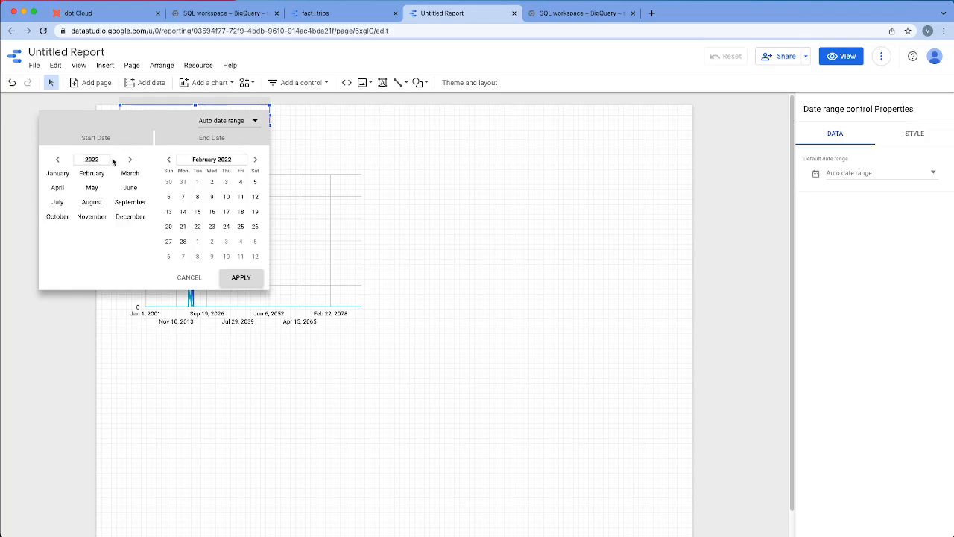
pyautogui.click(101, 160)
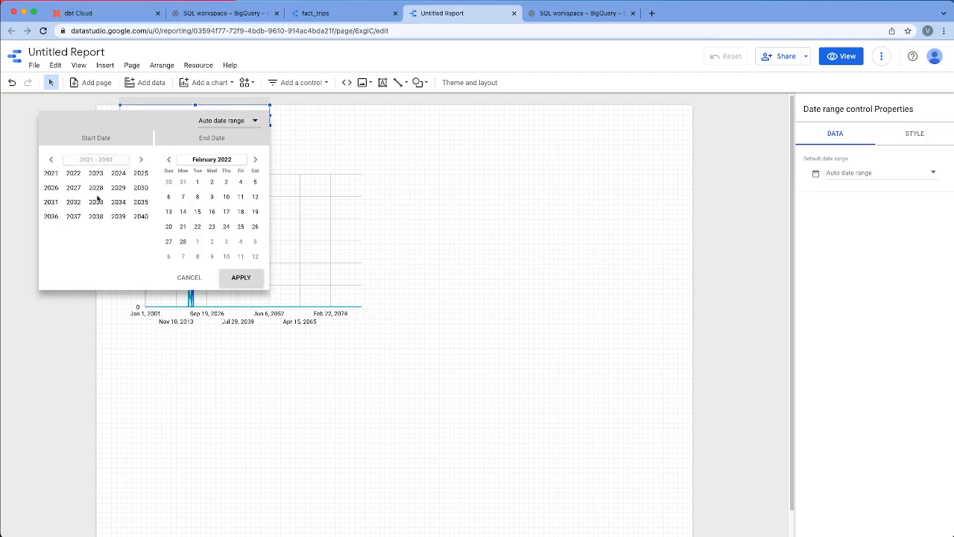
pyautogui.click(50, 163)
pyautogui.click(118, 216)
pyautogui.click(58, 174)
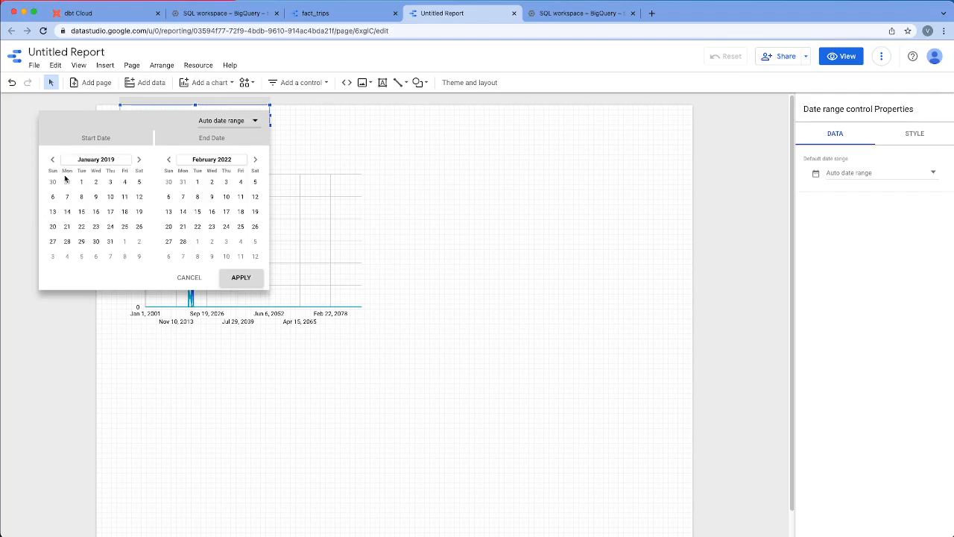
pyautogui.click(81, 181)
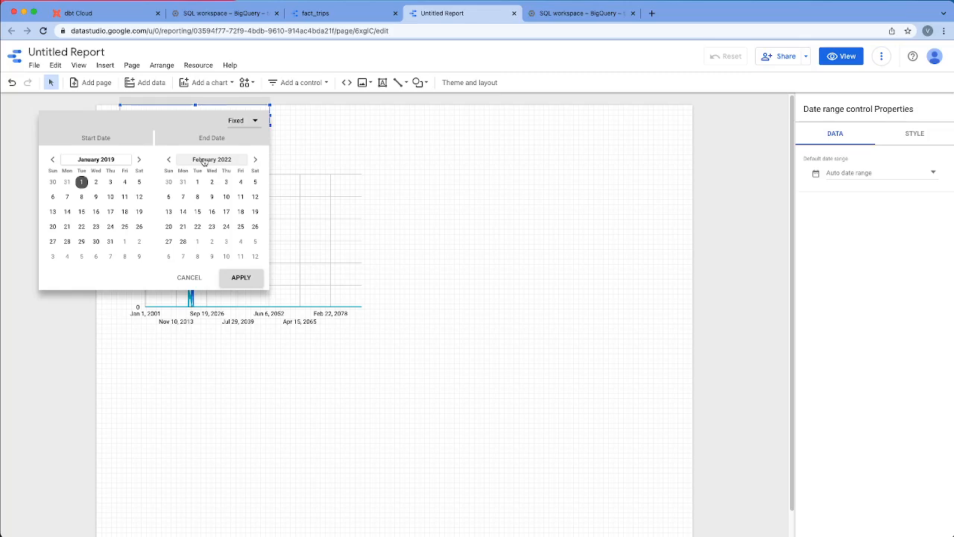
# Set the end date to December 31, 2020 and apply the date range to the report.
pyautogui.click(206, 161)
pyautogui.click(175, 161)
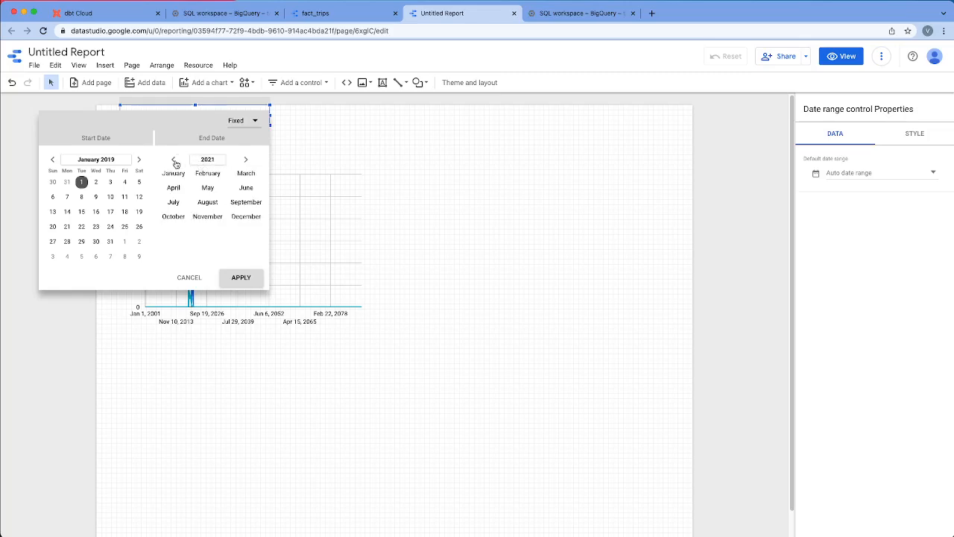
pyautogui.click(175, 163)
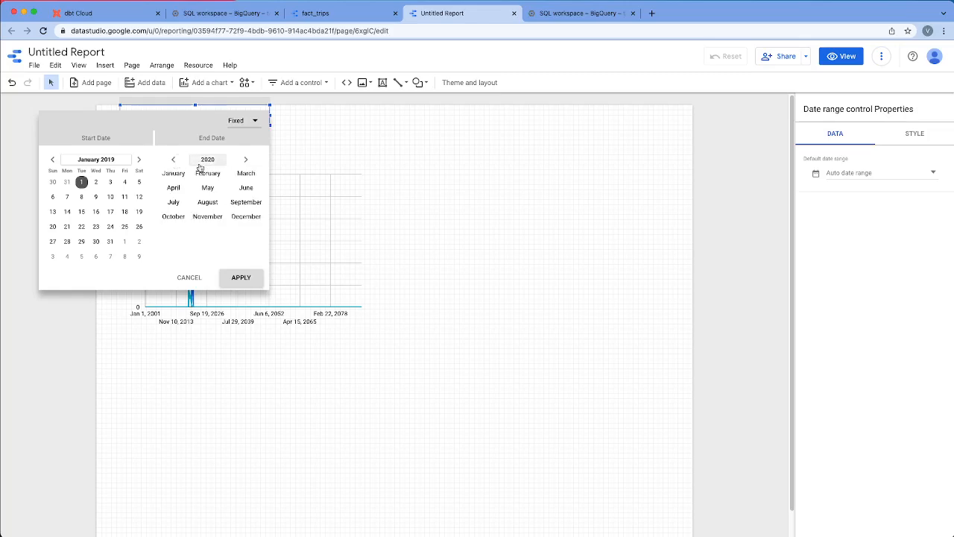
pyautogui.click(245, 217)
pyautogui.click(226, 242)
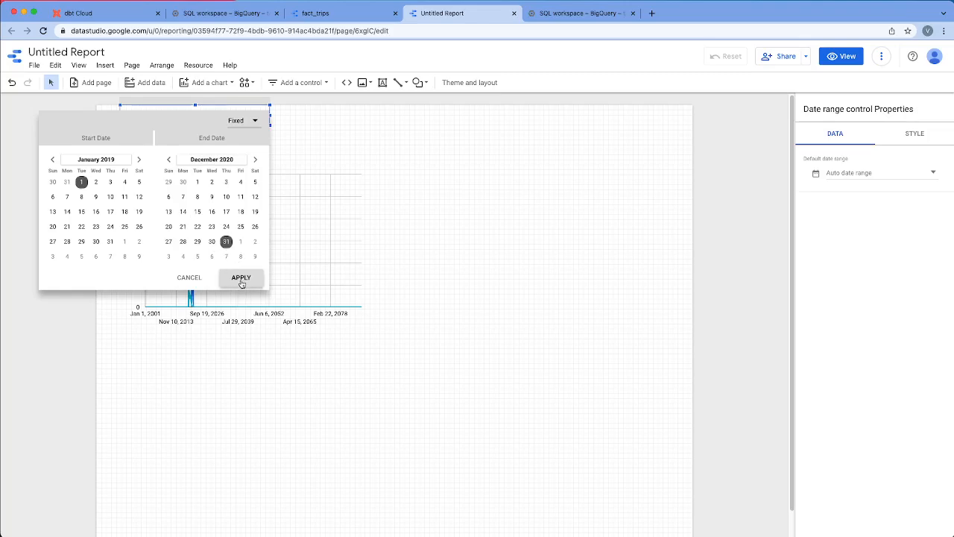
pyautogui.click(240, 278)
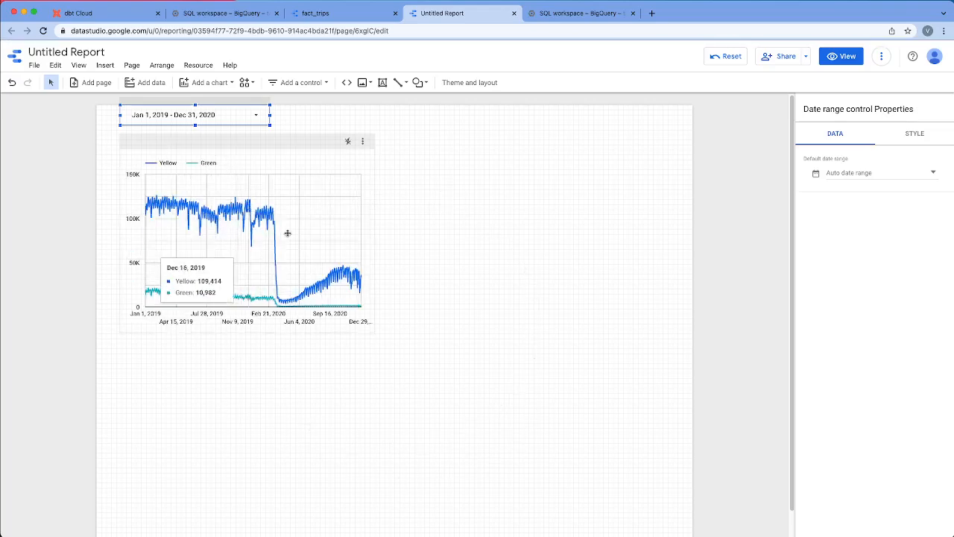
# Try displaying Series #1 of the time series chart as bars and switch it back to a line.
pyautogui.click(338, 224)
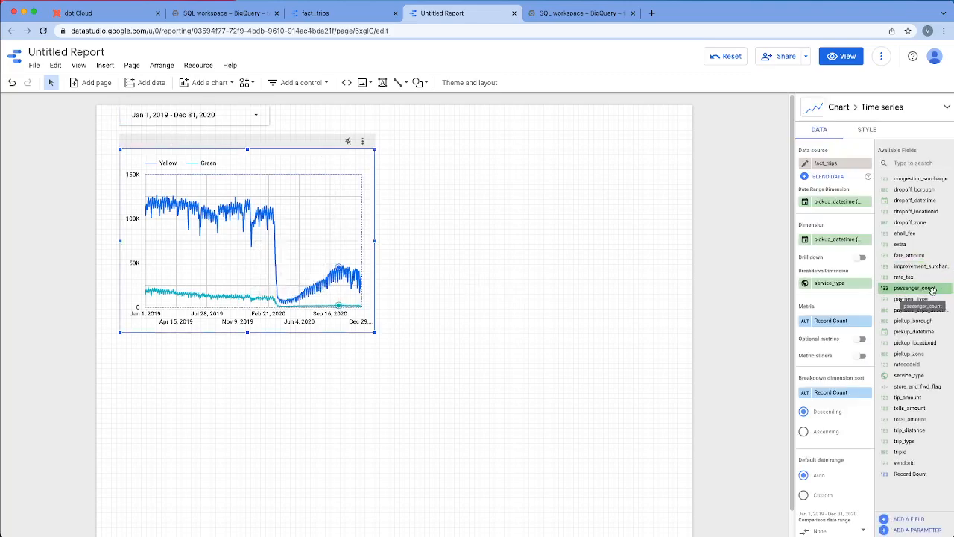
pyautogui.scroll(-3, 842, 466)
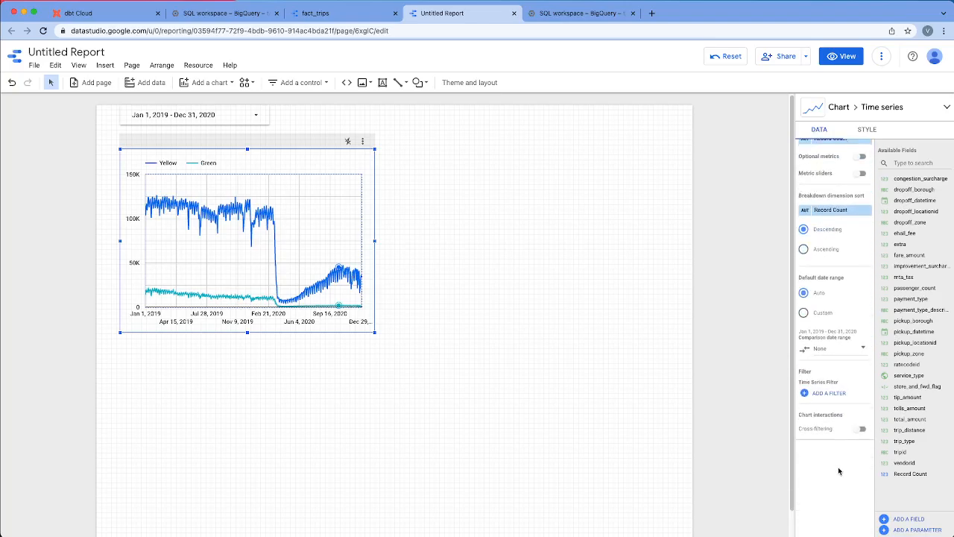
pyautogui.scroll(5, 831, 412)
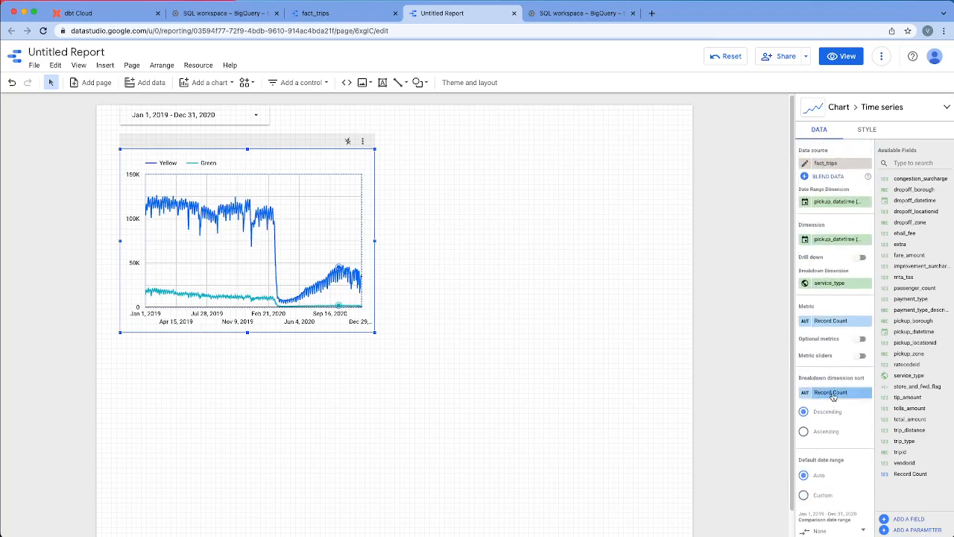
pyautogui.click(867, 130)
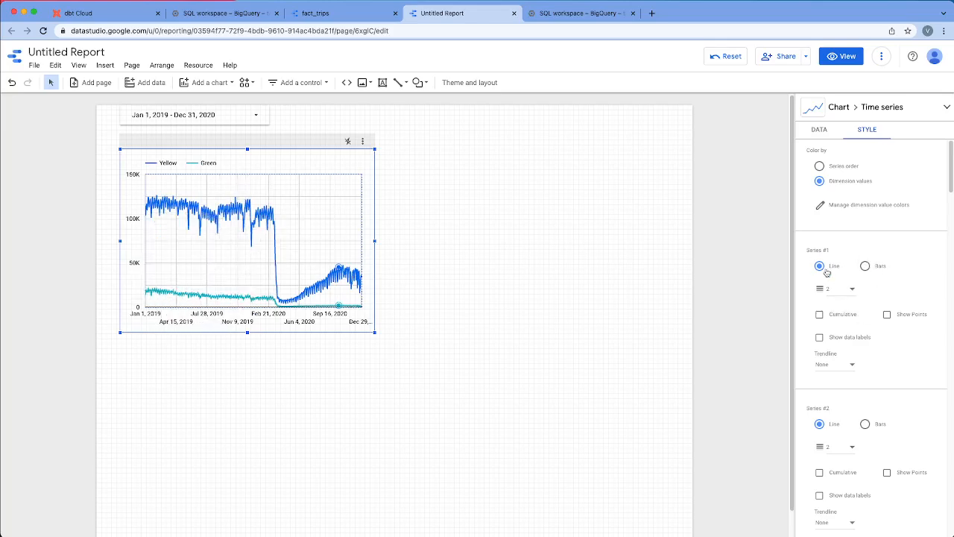
pyautogui.click(866, 266)
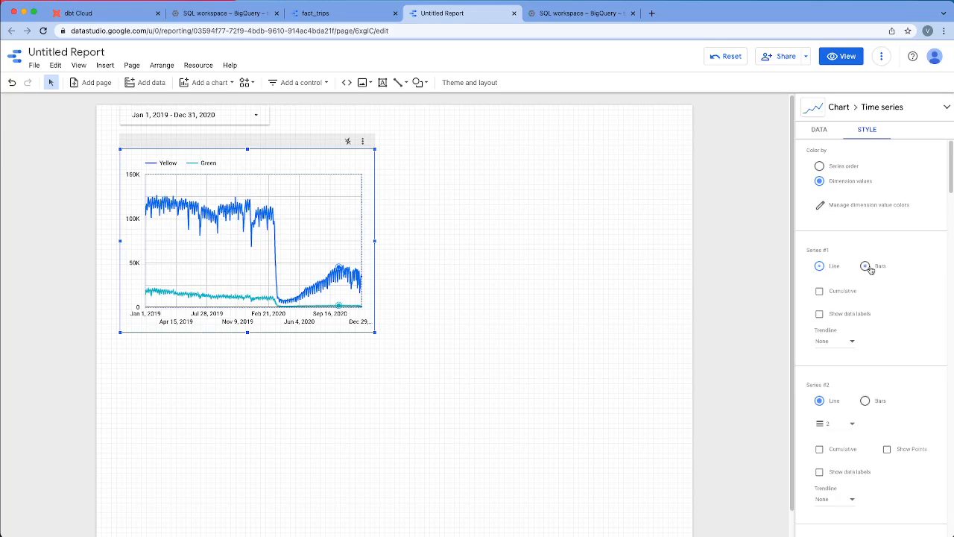
pyautogui.click(820, 266)
# Examine the time series chart's remaining style options, including series line weight, axes, grid and legend.
pyautogui.scroll(-2, 882, 387)
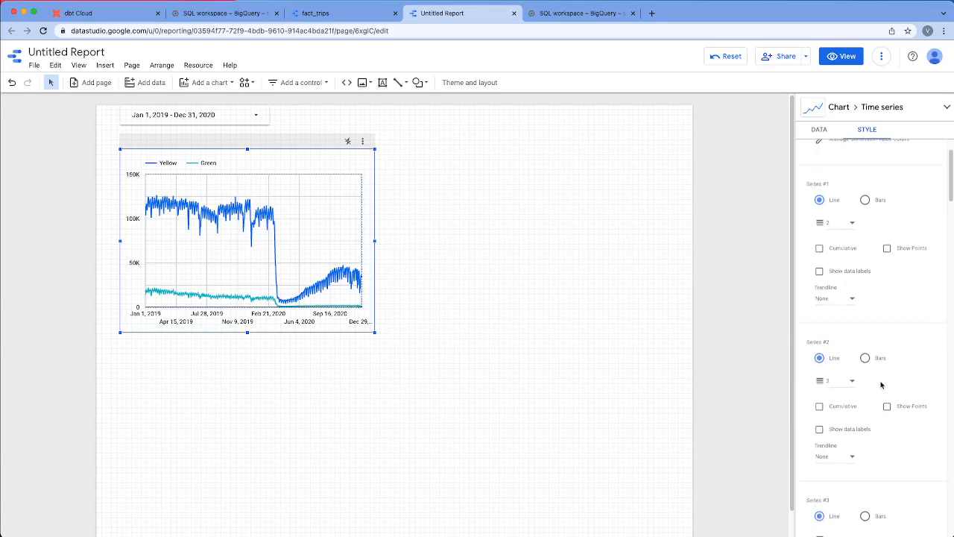
pyautogui.click(849, 382)
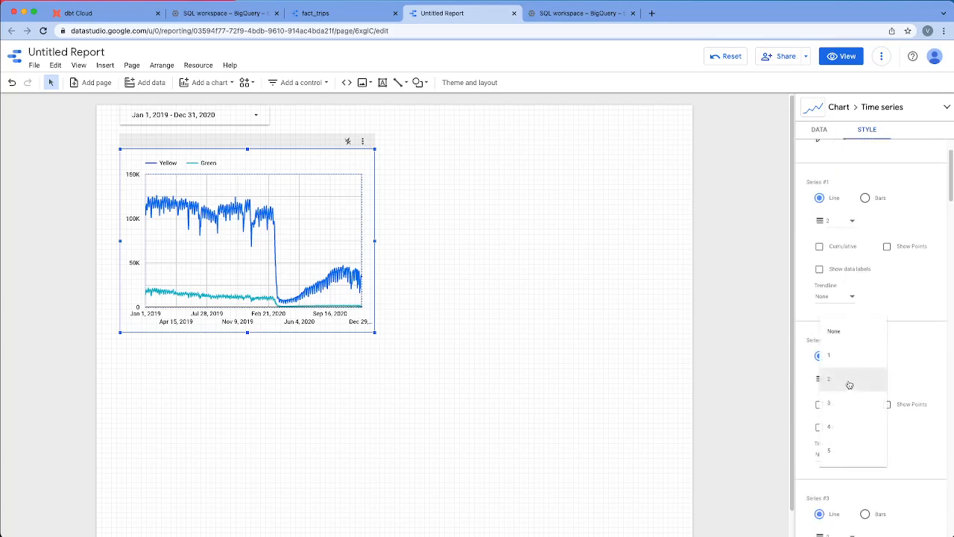
pyautogui.scroll(-6, 905, 402)
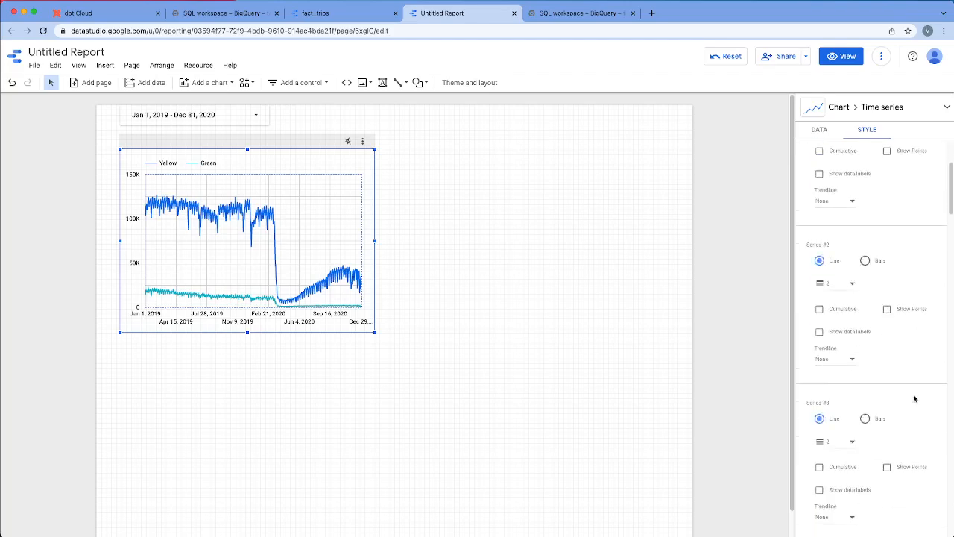
pyautogui.scroll(-20, 894, 424)
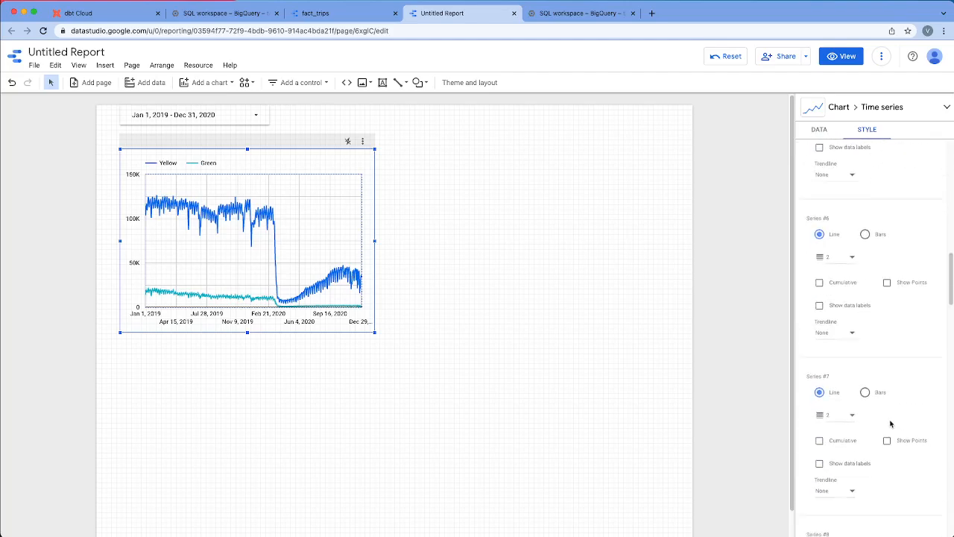
pyautogui.scroll(-9, 891, 423)
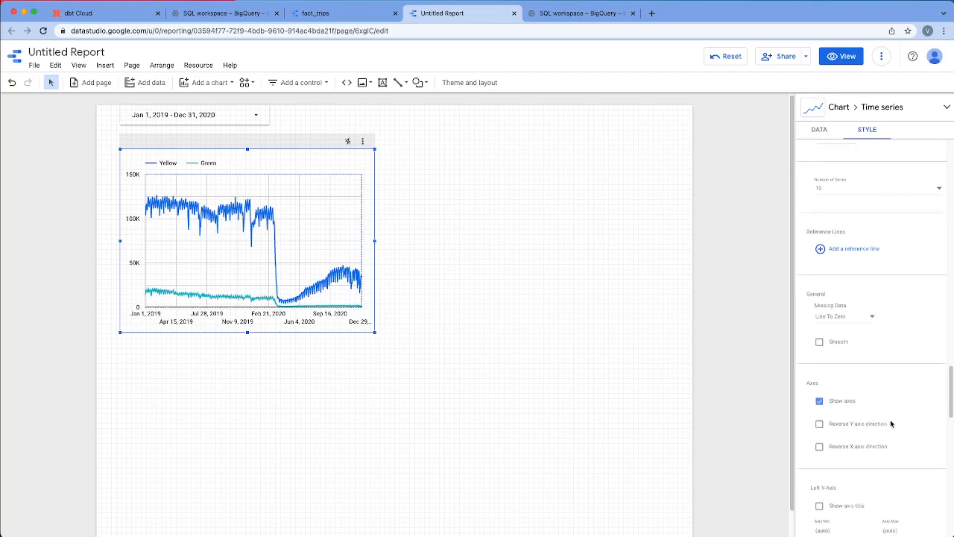
pyautogui.scroll(-10, 862, 305)
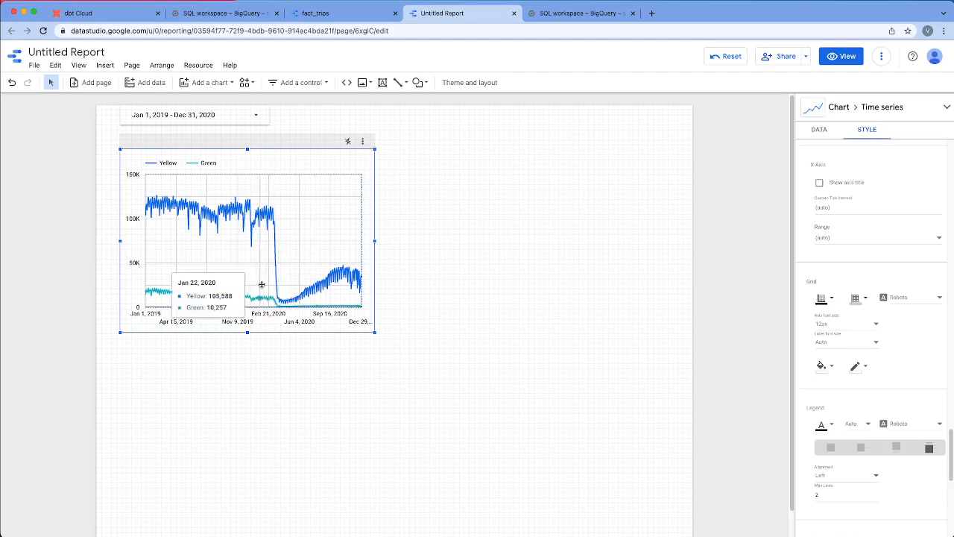
# Give the time series chart a purple solid border with a weight of 2.
pyautogui.scroll(-5, 860, 447)
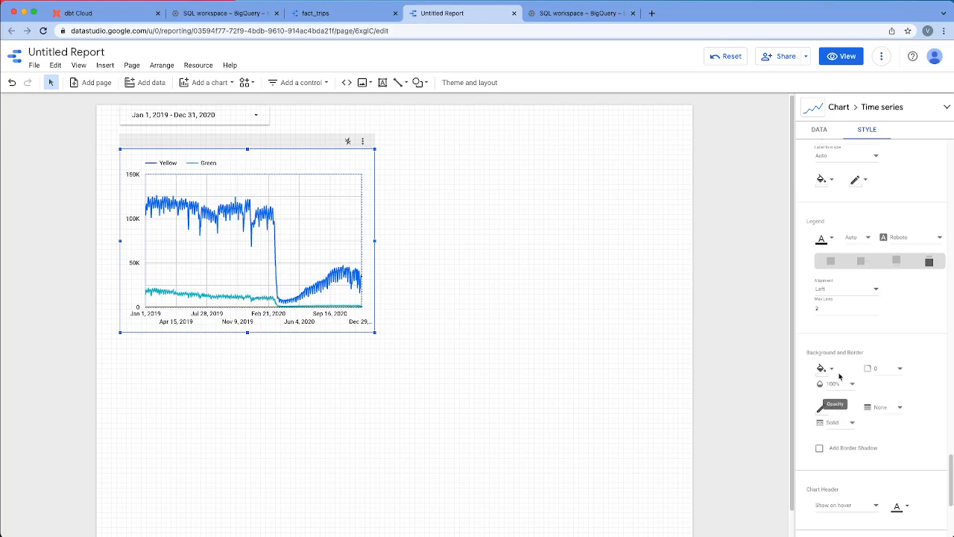
pyautogui.click(828, 408)
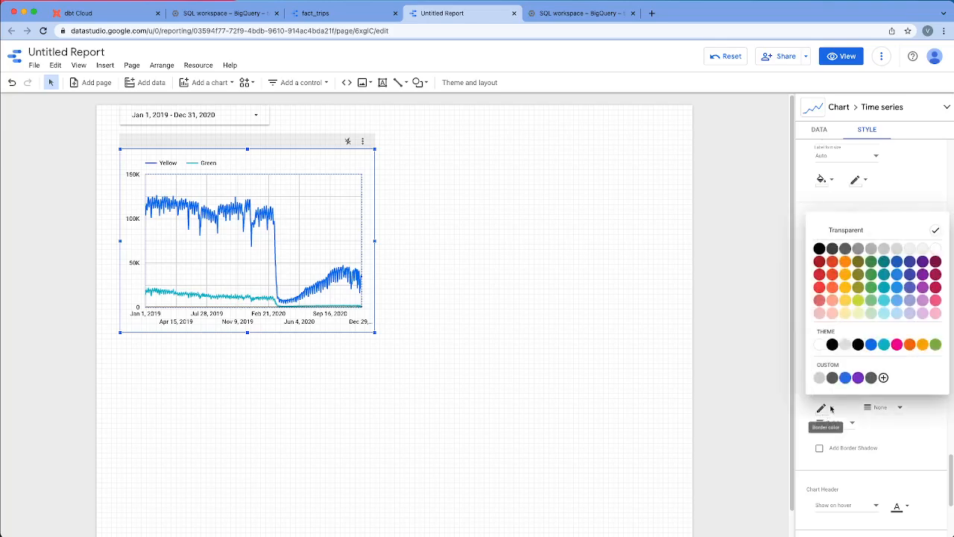
pyautogui.click(859, 383)
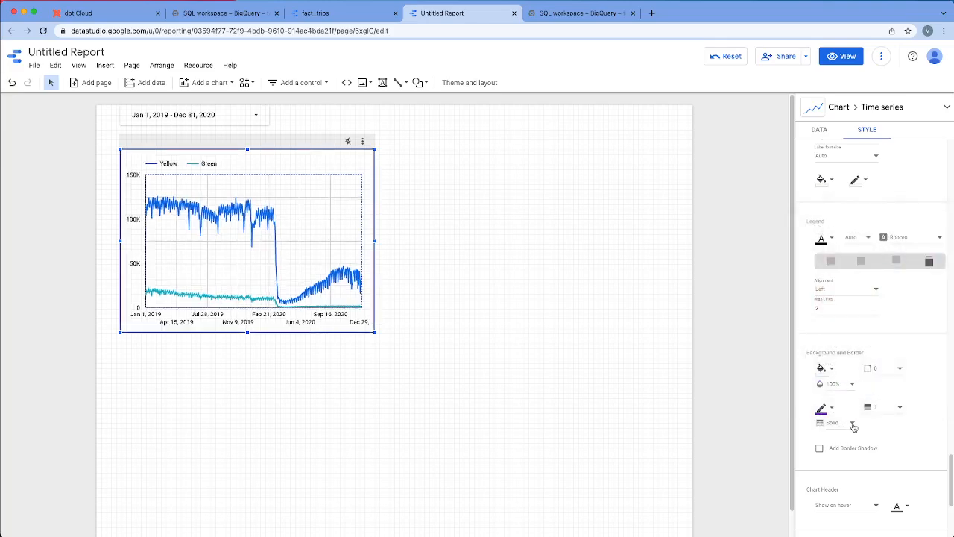
pyautogui.click(898, 408)
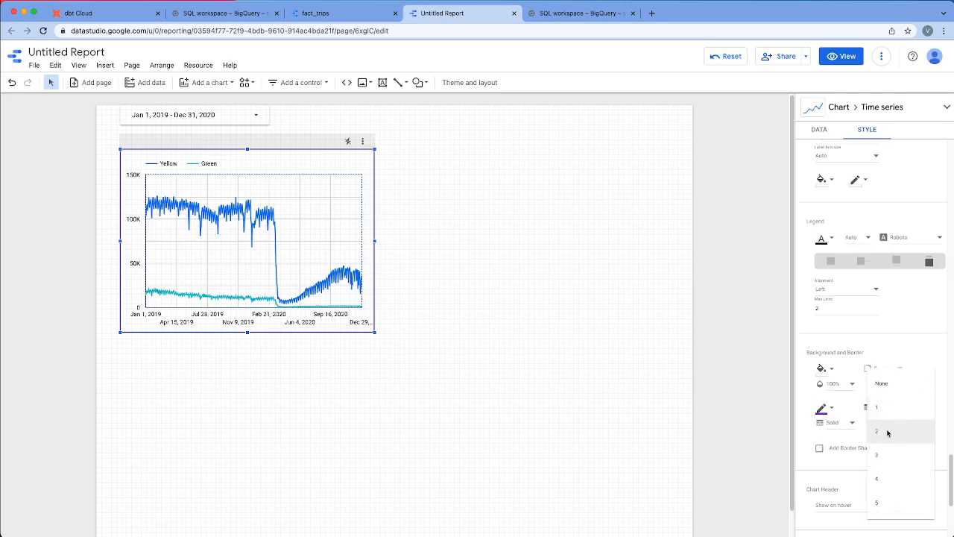
pyautogui.click(885, 432)
pyautogui.click(502, 325)
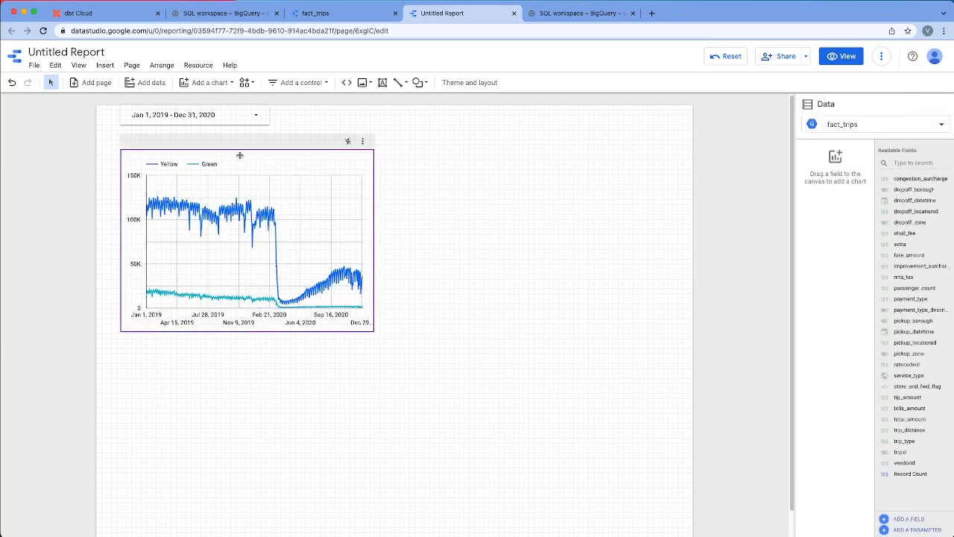
# Move the time series chart lower and add the text "Amount of trips per day and service type" above it.
pyautogui.moveTo(270, 144); pyautogui.dragTo(264, 166)
pyautogui.click(278, 172)
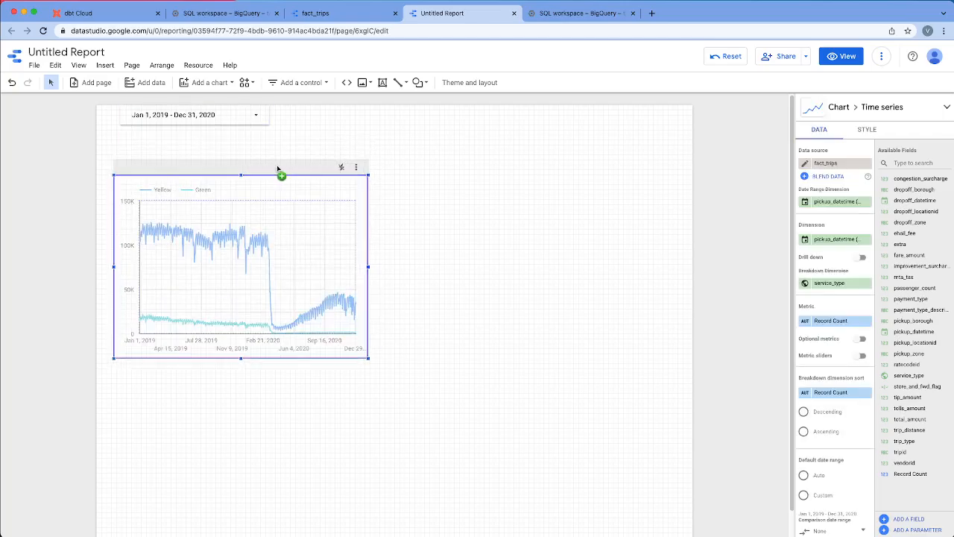
pyautogui.click(382, 82)
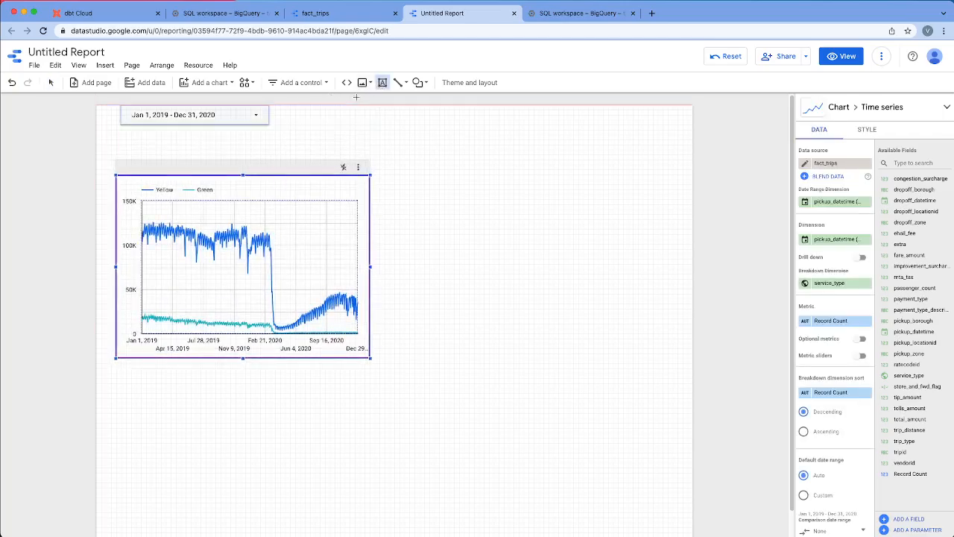
pyautogui.moveTo(119, 161); pyautogui.dragTo(260, 173)
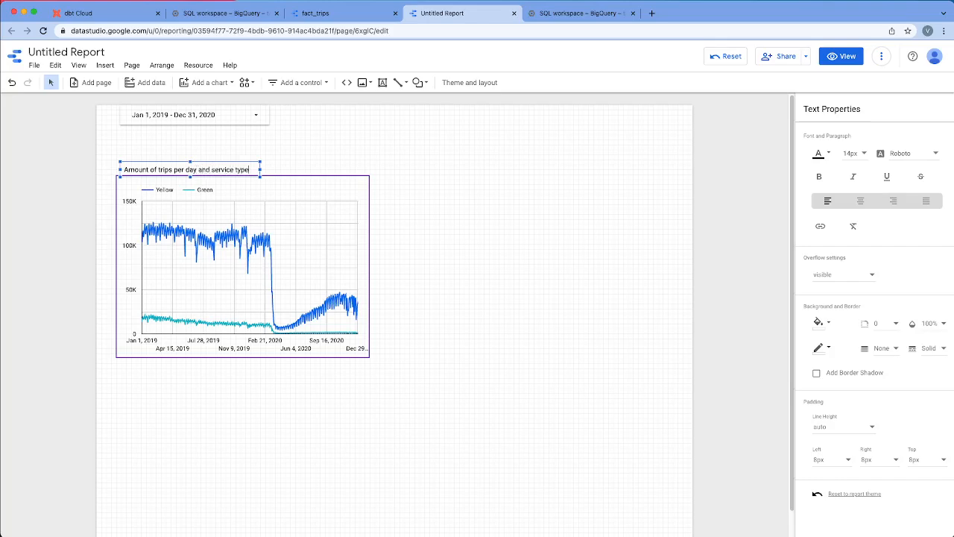
# Shift the time series chart slightly so that it lines up beneath its title text.
pyautogui.click(236, 170)
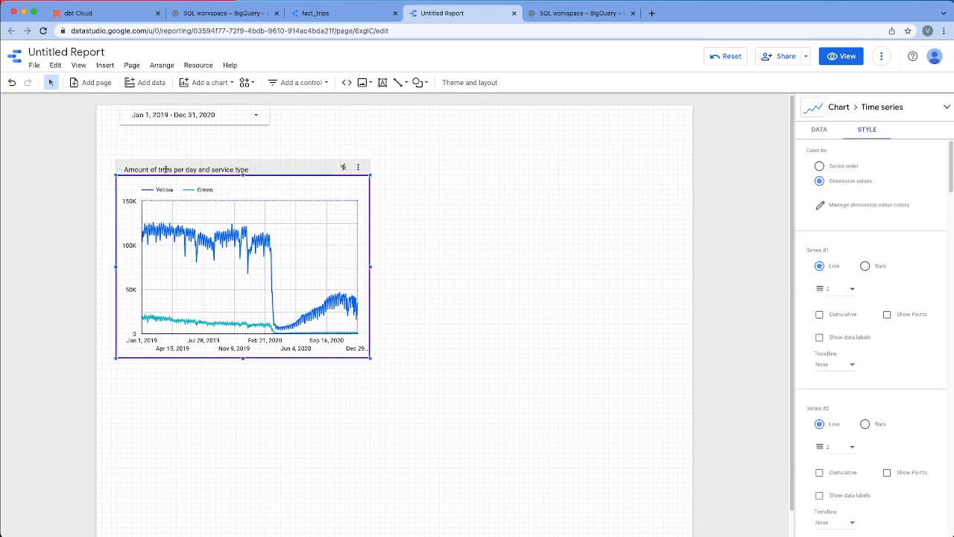
pyautogui.click(469, 285)
pyautogui.click(156, 171)
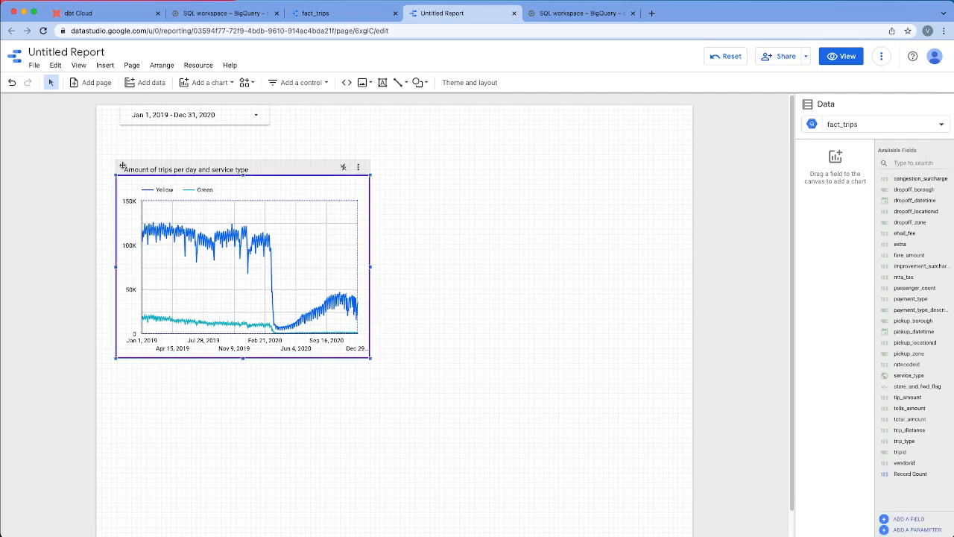
pyautogui.moveTo(125, 164); pyautogui.dragTo(136, 172)
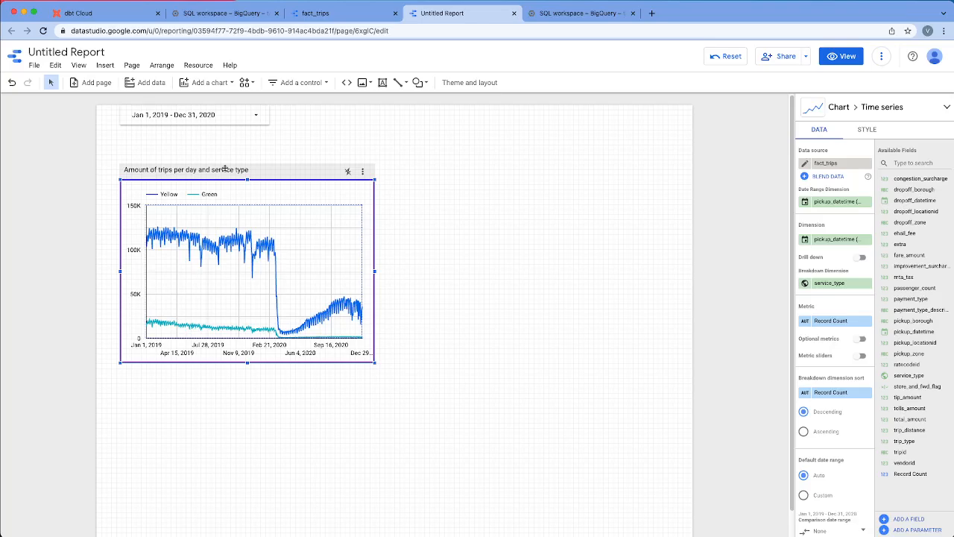
pyautogui.click(467, 199)
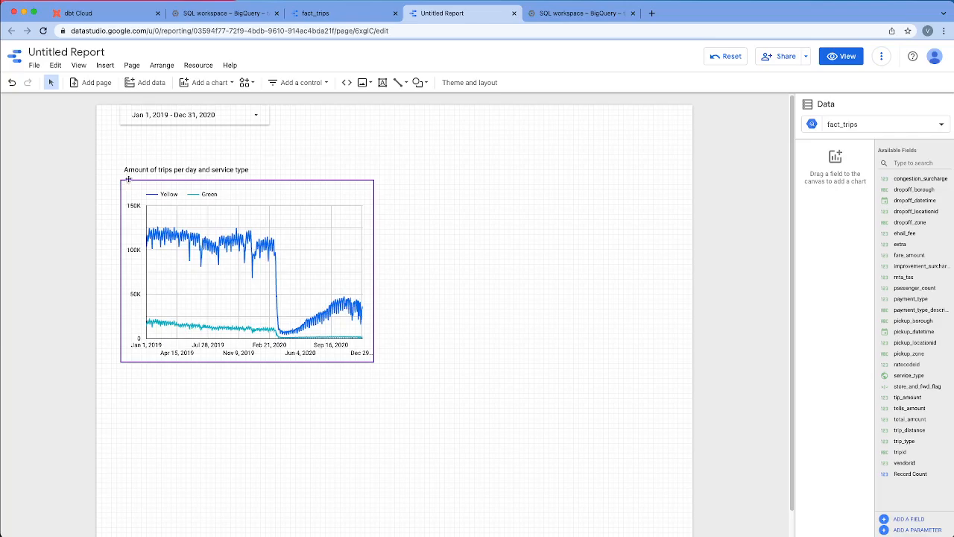
# Add a compact-number scorecard of Record Count beside the time series chart and remove its date range dimension.
pyautogui.click(208, 82)
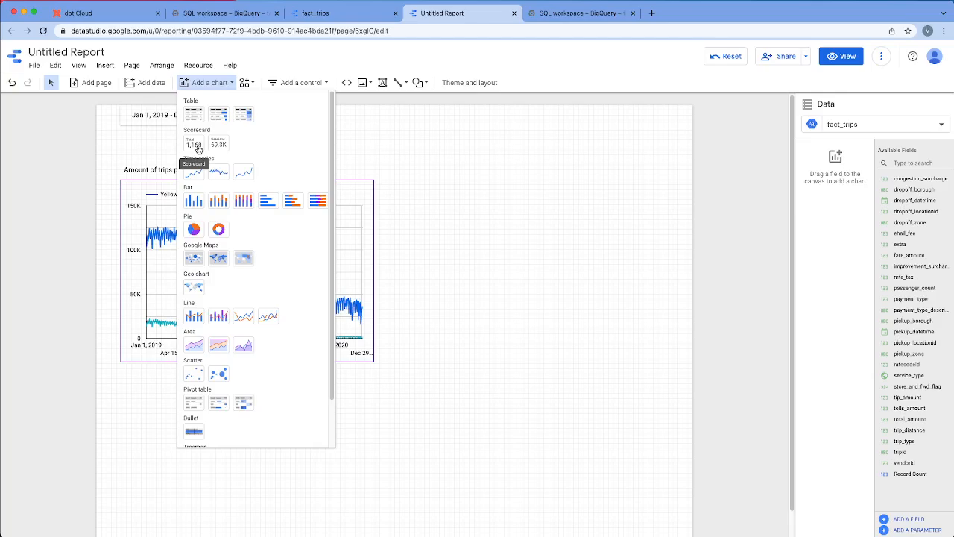
pyautogui.click(218, 144)
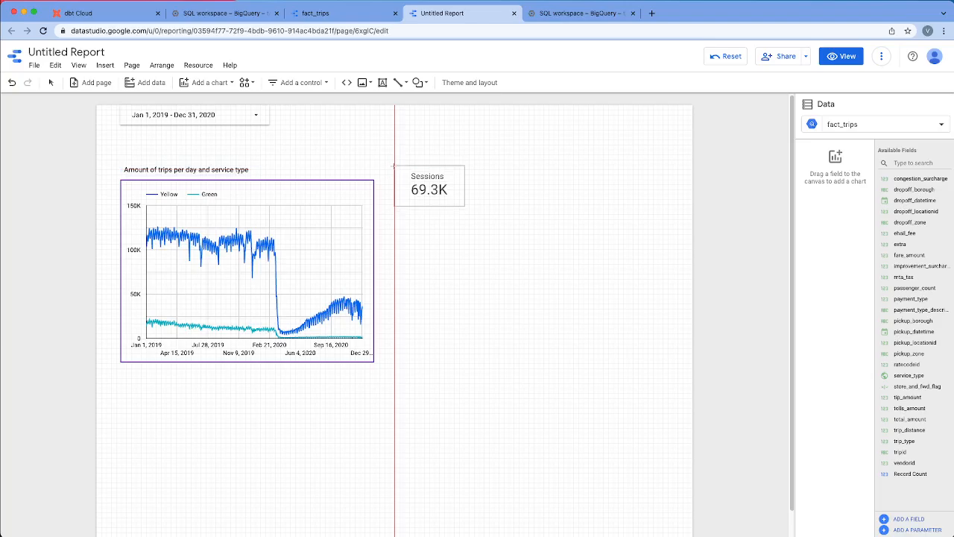
pyautogui.click(392, 166)
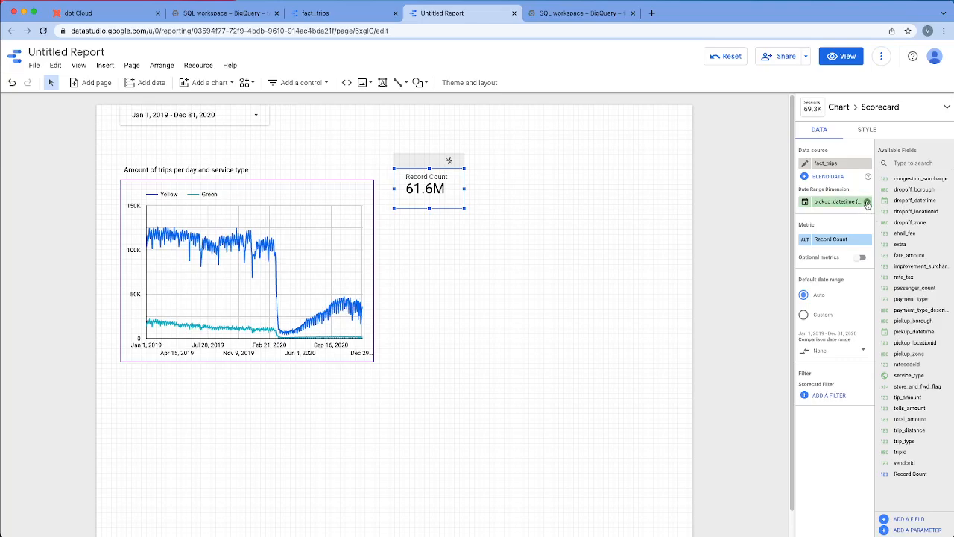
pyautogui.click(867, 202)
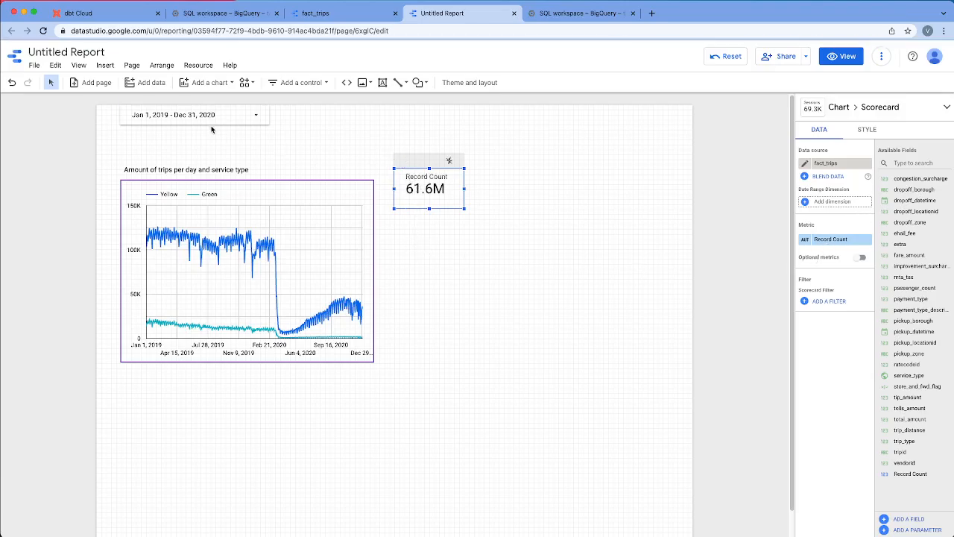
# Move the date range control closer to the time series chart and add the text "Total trips recorded" above the scorecard.
pyautogui.moveTo(199, 119); pyautogui.dragTo(202, 140)
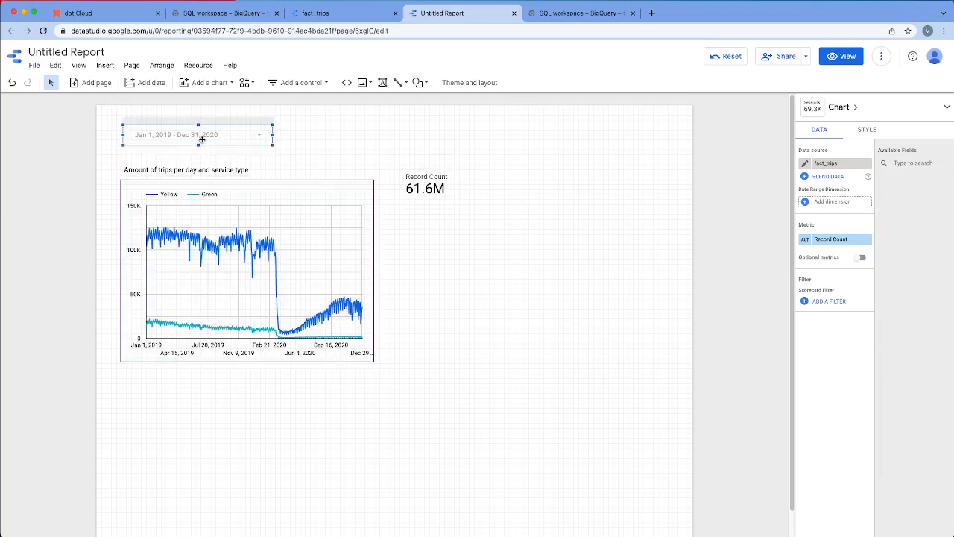
pyautogui.click(445, 177)
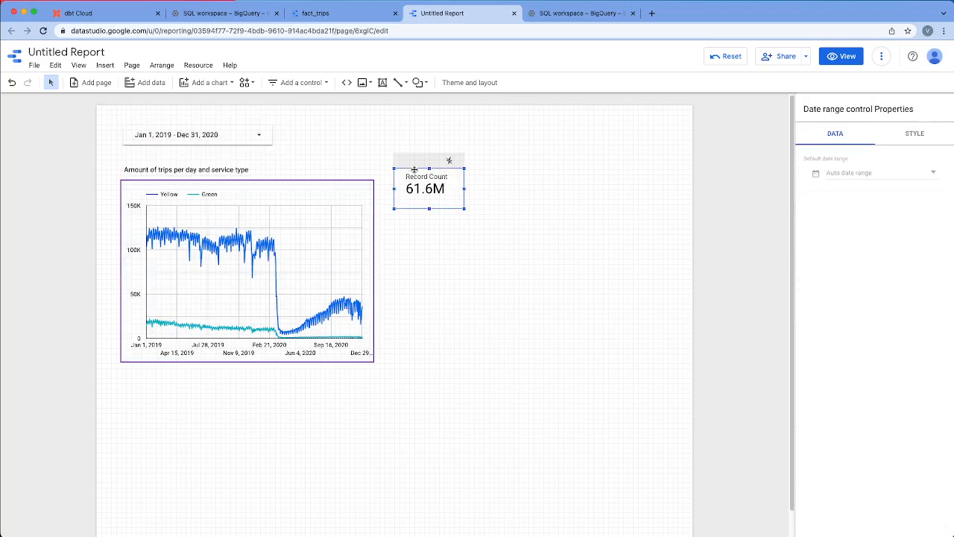
pyautogui.click(347, 146)
pyautogui.click(382, 83)
pyautogui.moveTo(402, 155); pyautogui.dragTo(466, 174)
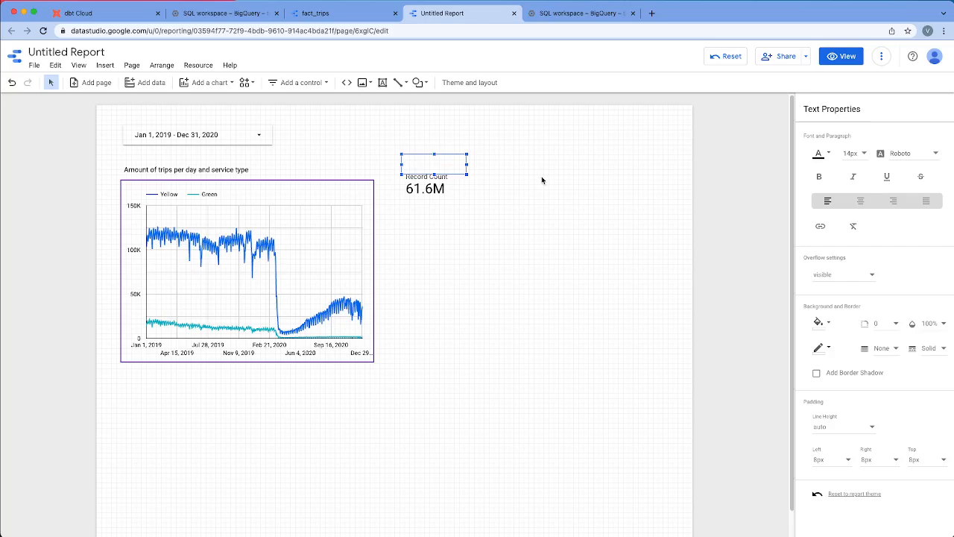
pyautogui.write('Total trips recorded')
pyautogui.moveTo(467, 164); pyautogui.dragTo(473, 164)
# Change the Record Count scorecard to the scorecard type that shows the full number.
pyautogui.click(457, 205)
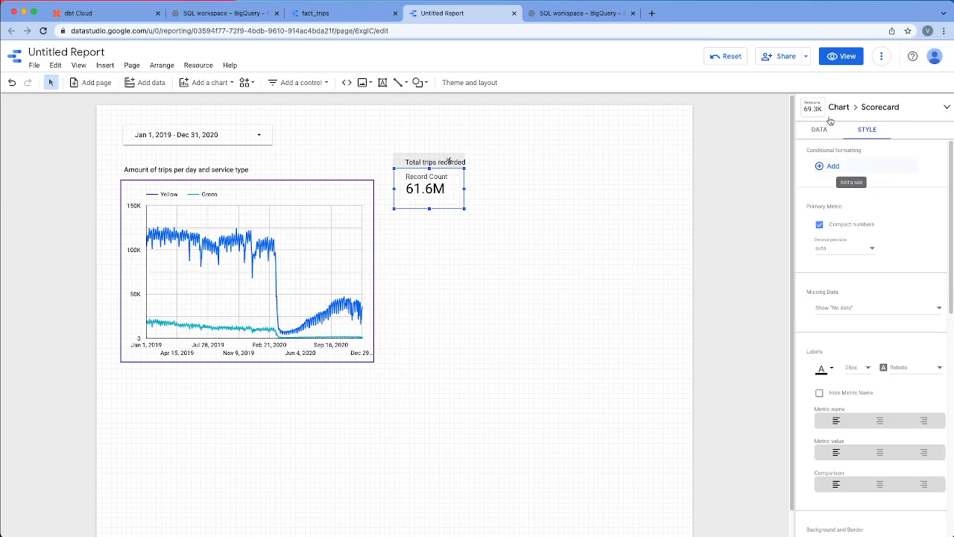
pyautogui.click(814, 111)
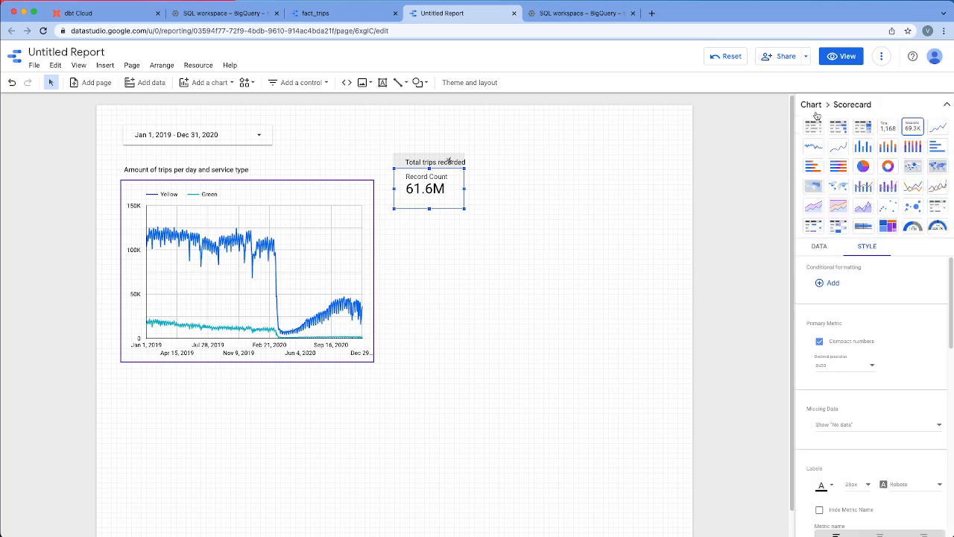
pyautogui.click(890, 129)
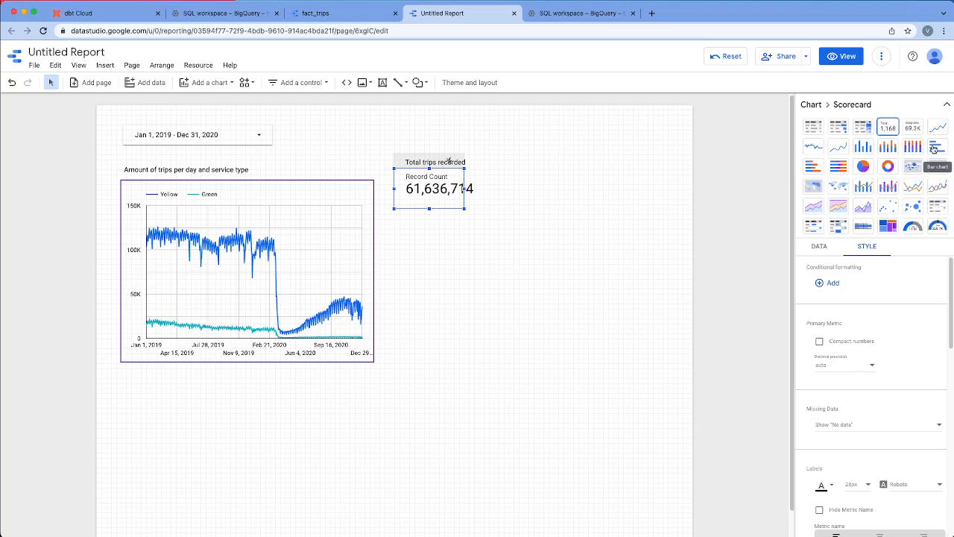
# Convert the scorecard into a horizontal bar chart and enlarge it so the bars are readable.
pyautogui.click(933, 149)
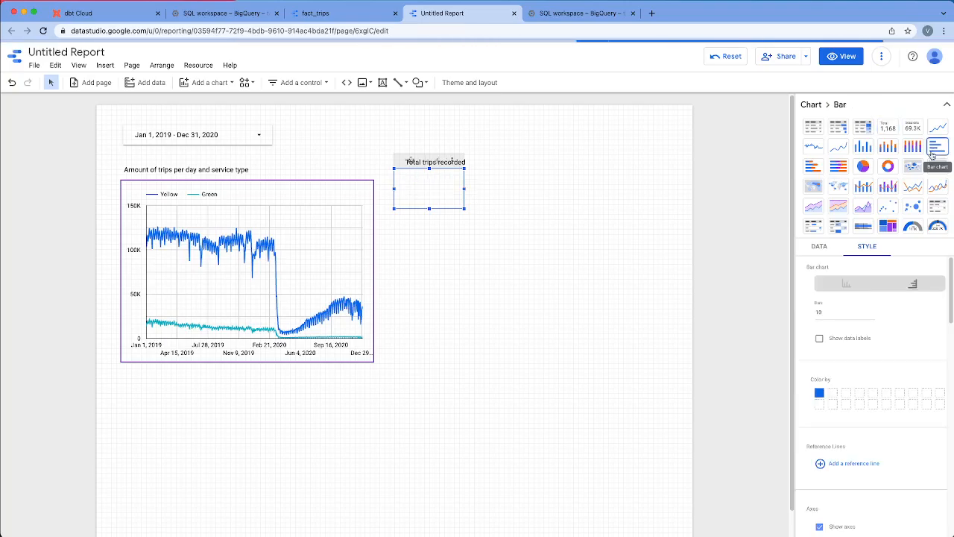
pyautogui.moveTo(464, 210); pyautogui.dragTo(552, 309)
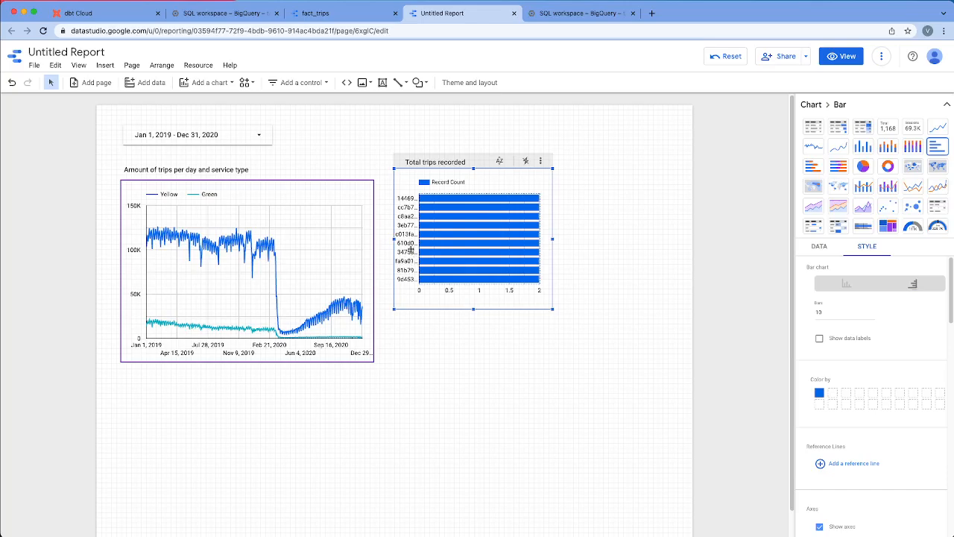
# Convert the horizontal bar chart back into a full-number Record Count scorecard and reduce its height to fit the number.
pyautogui.click(820, 248)
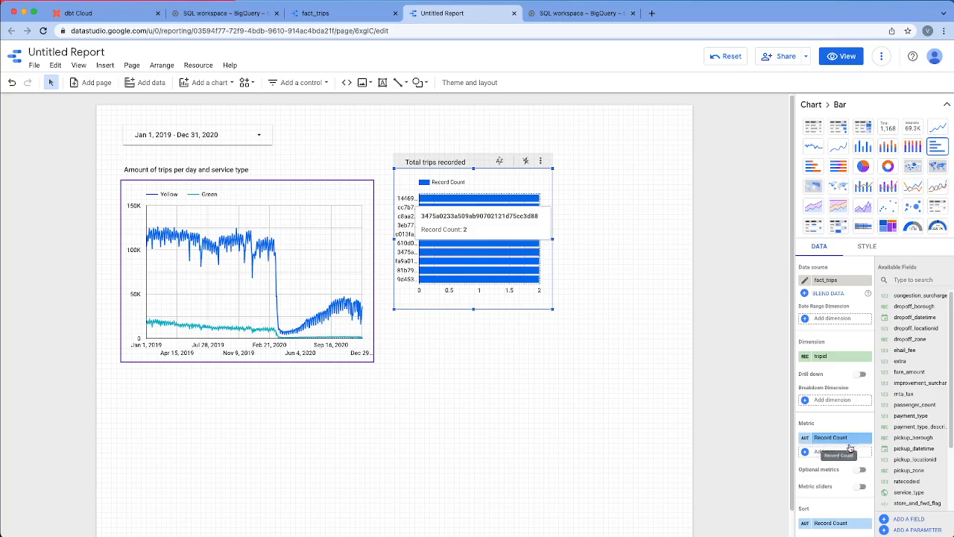
pyautogui.scroll(-1, 831, 417)
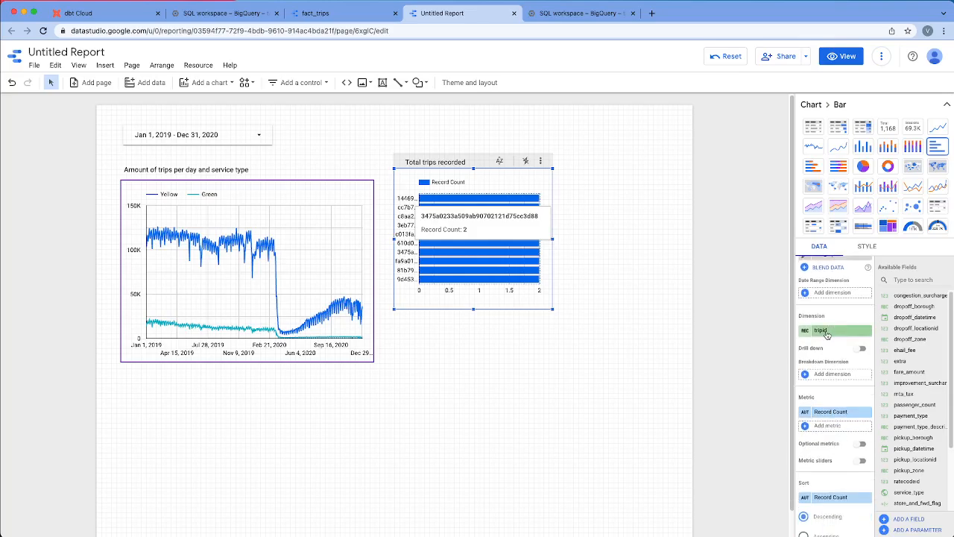
pyautogui.click(887, 128)
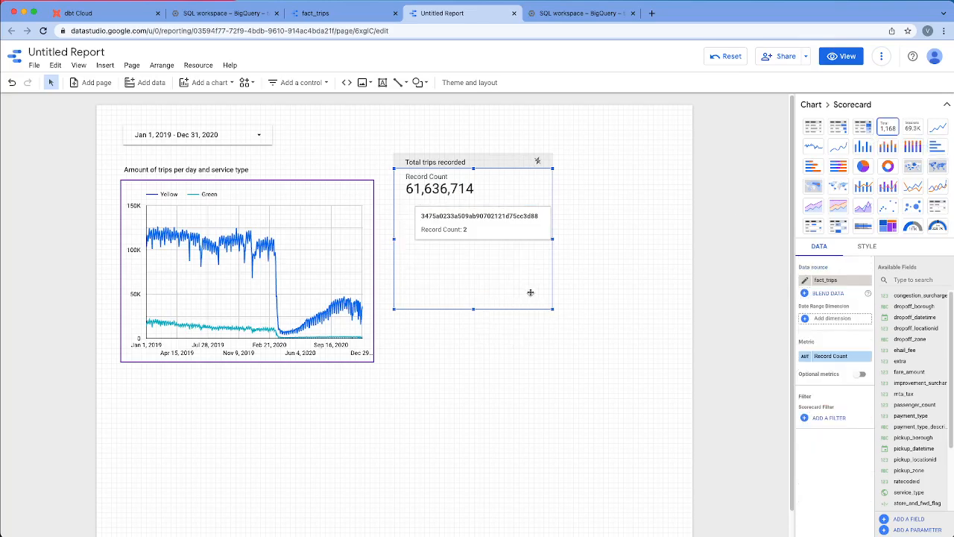
pyautogui.click(601, 278)
pyautogui.click(481, 194)
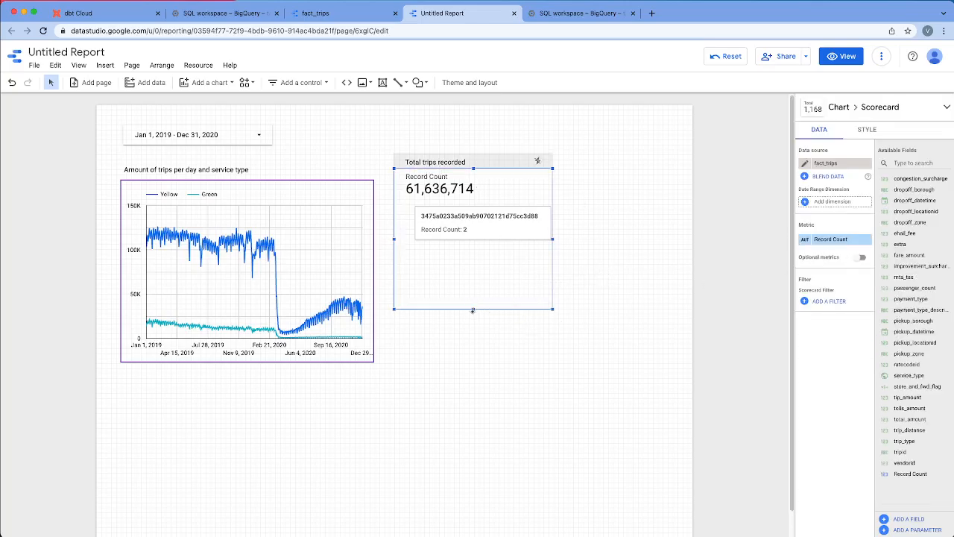
pyautogui.moveTo(473, 310); pyautogui.dragTo(476, 201)
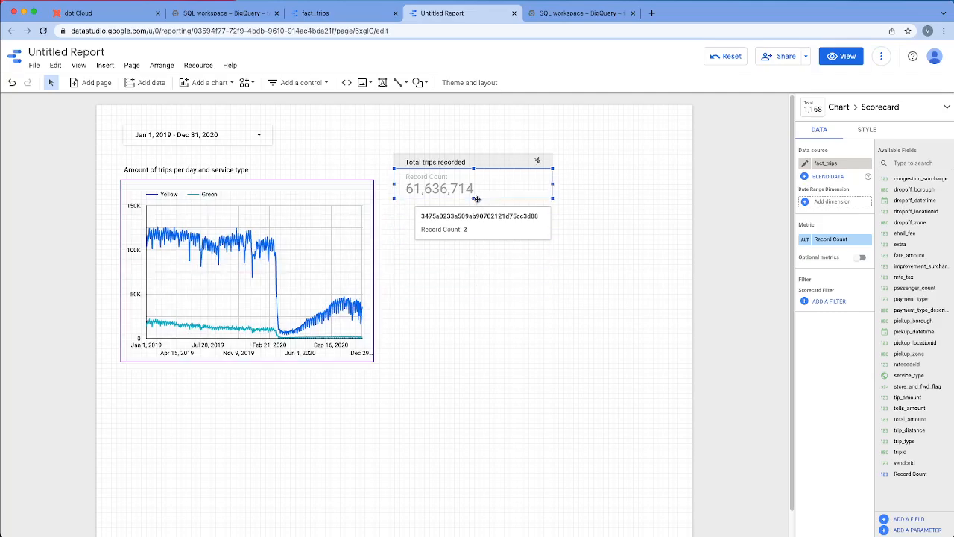
# Try to select and clear the leftover bar chart tooltip beneath the Record Count scorecard.
pyautogui.click(591, 228)
pyautogui.doubleClick(539, 215)
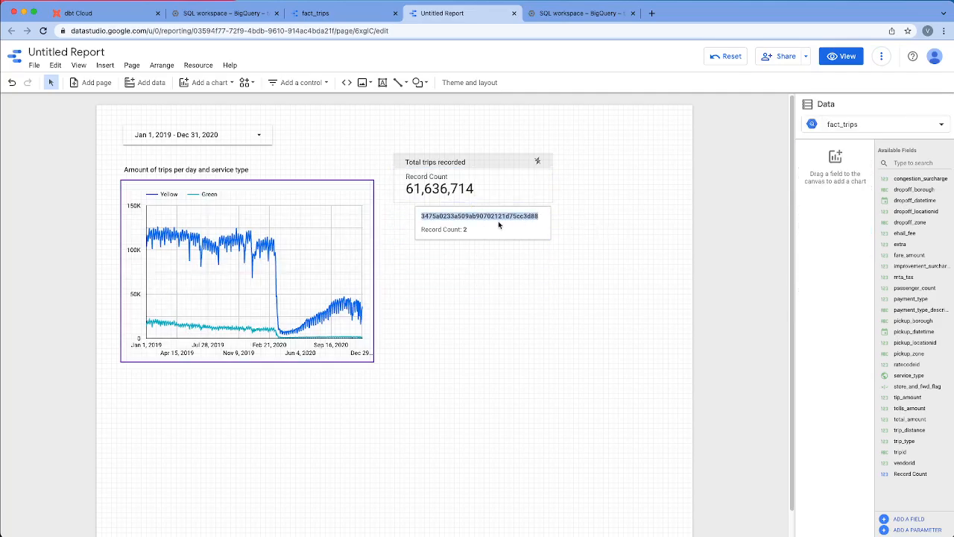
pyautogui.click(448, 227)
pyautogui.click(529, 187)
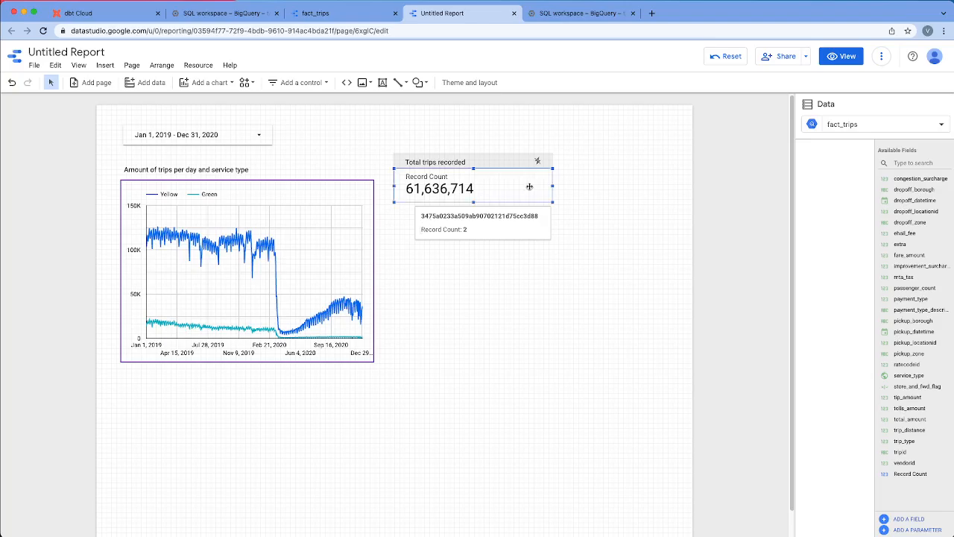
pyautogui.click(462, 228)
pyautogui.moveTo(408, 211); pyautogui.dragTo(511, 222)
pyautogui.click(573, 237)
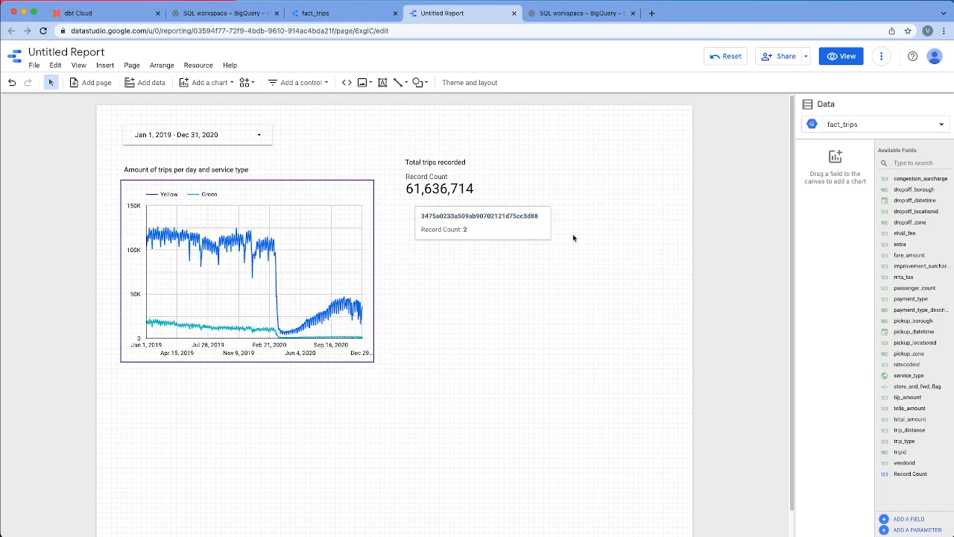
# Add a pie chart of Record Count by service_type below the total trips scorecard.
pyautogui.click(185, 84)
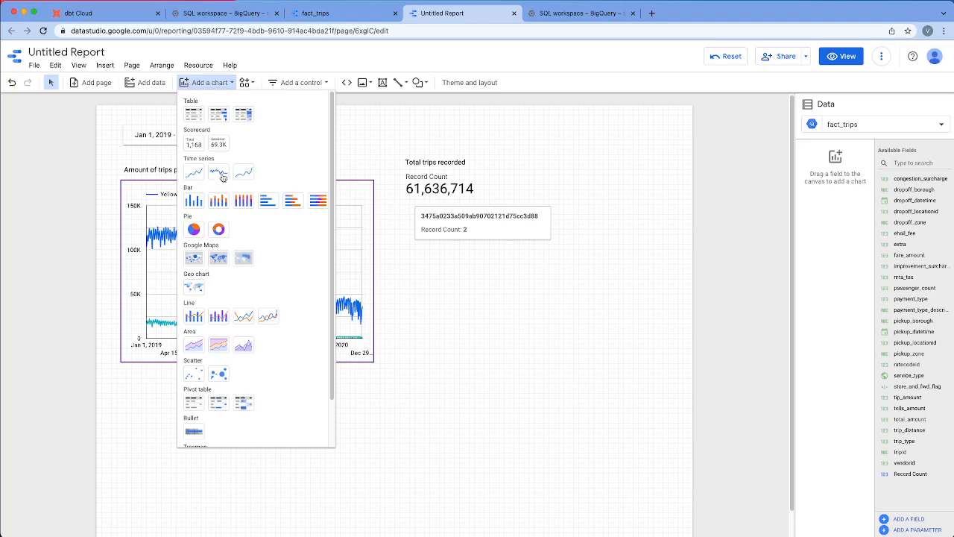
pyautogui.click(193, 230)
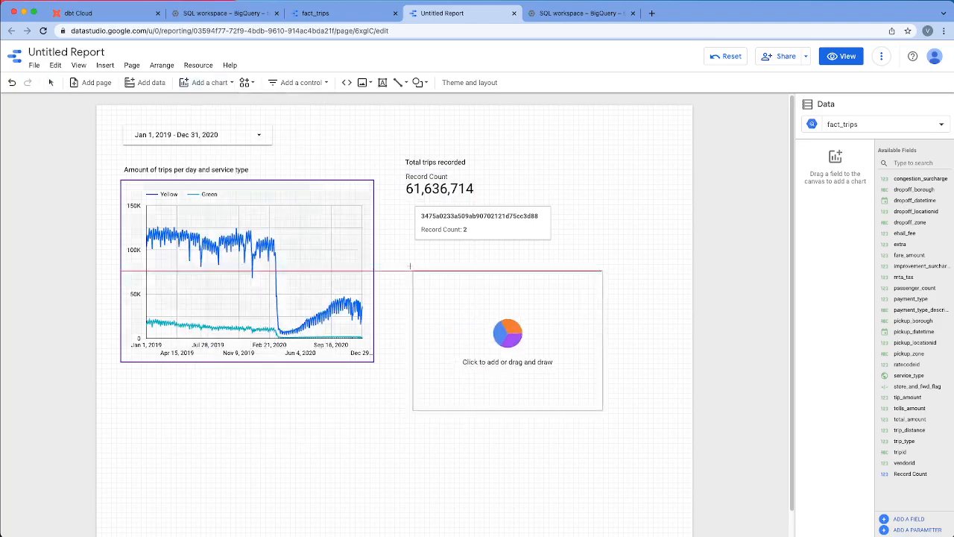
pyautogui.click(397, 231)
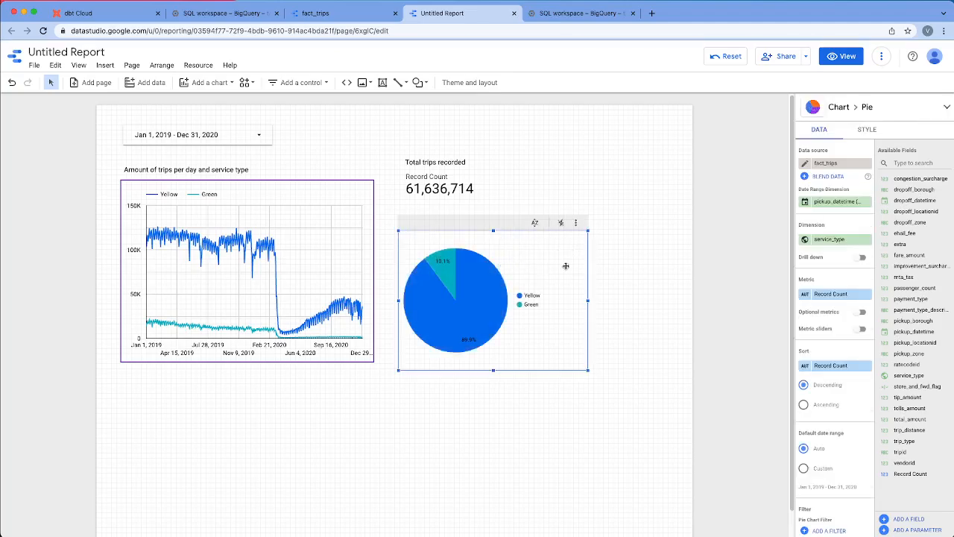
pyautogui.click(622, 283)
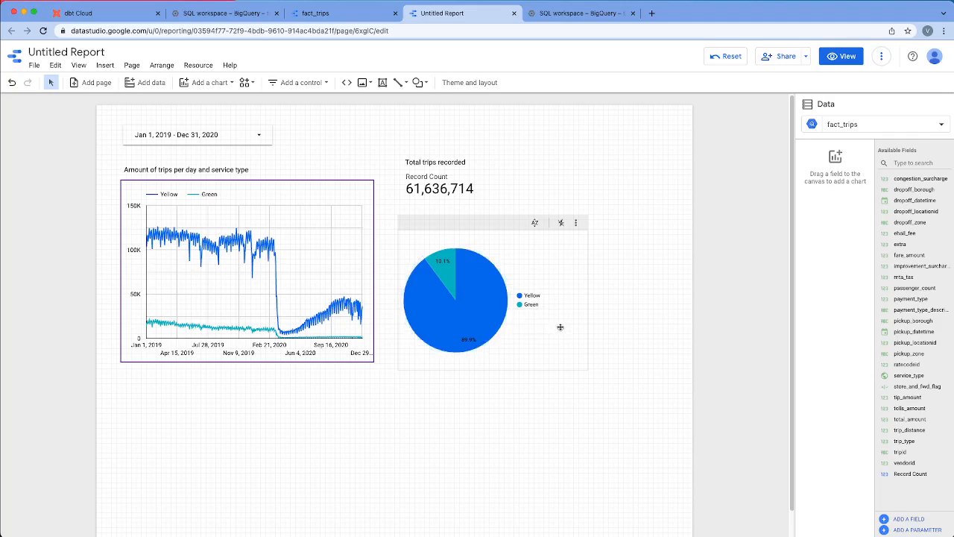
pyautogui.moveTo(475, 308)
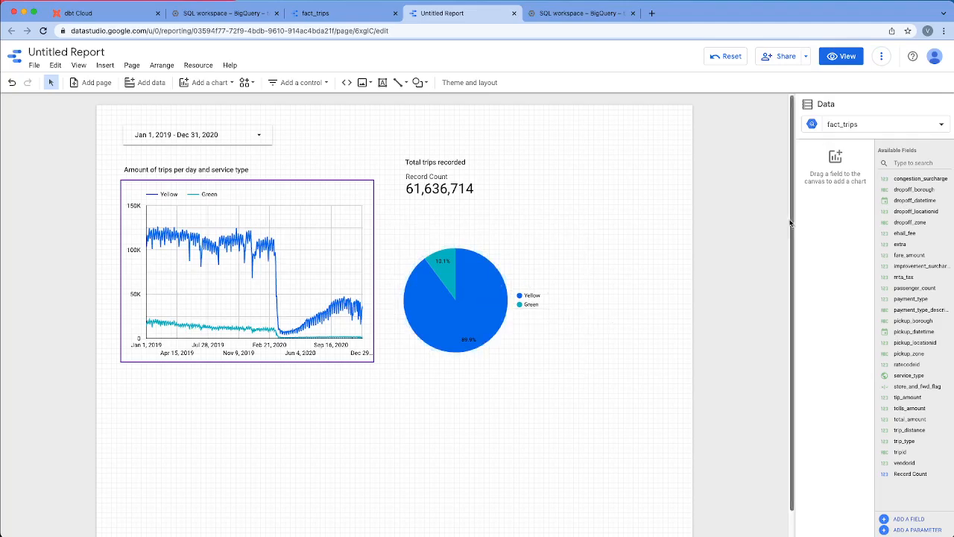
# Remove the pickup_datetime date range dimension from the service type pie chart.
pyautogui.click(526, 245)
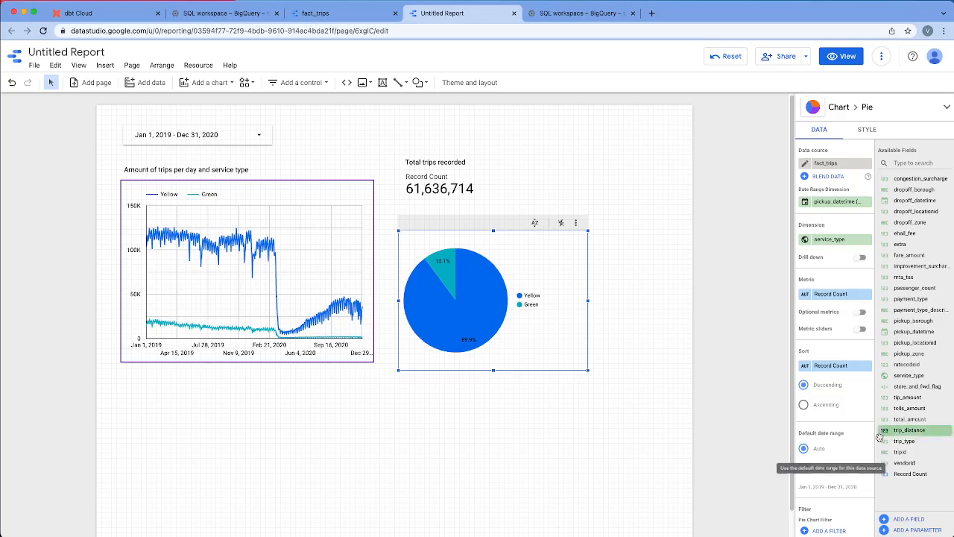
pyautogui.scroll(-5, 845, 458)
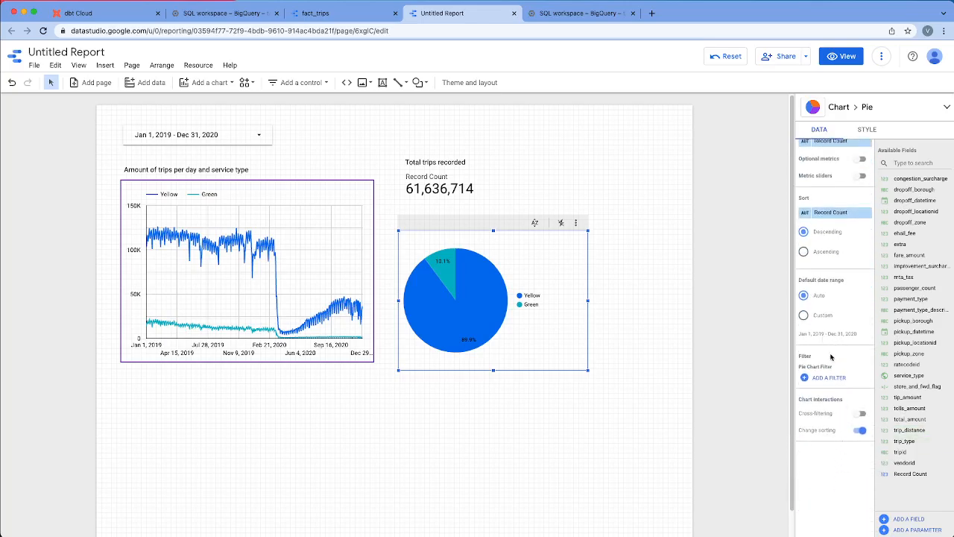
pyautogui.scroll(5, 842, 331)
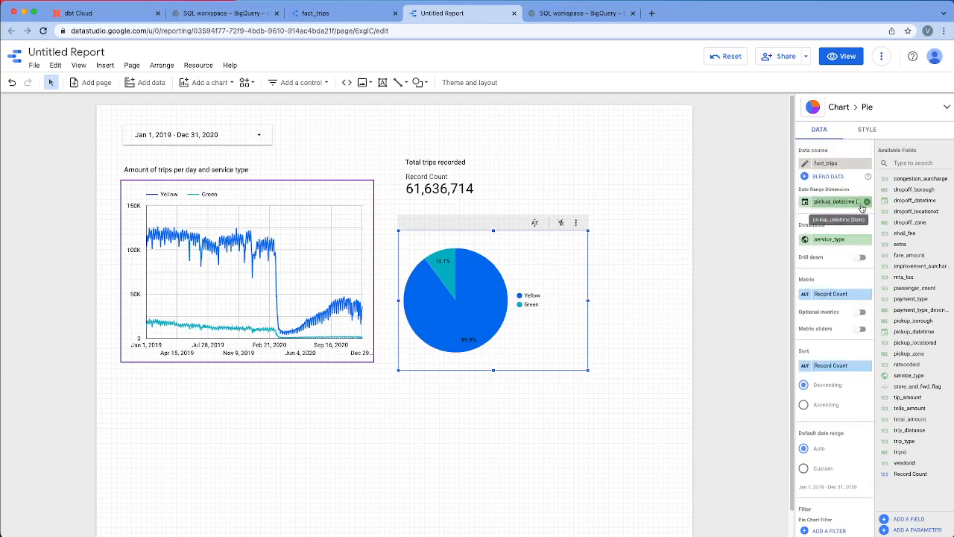
pyautogui.click(867, 202)
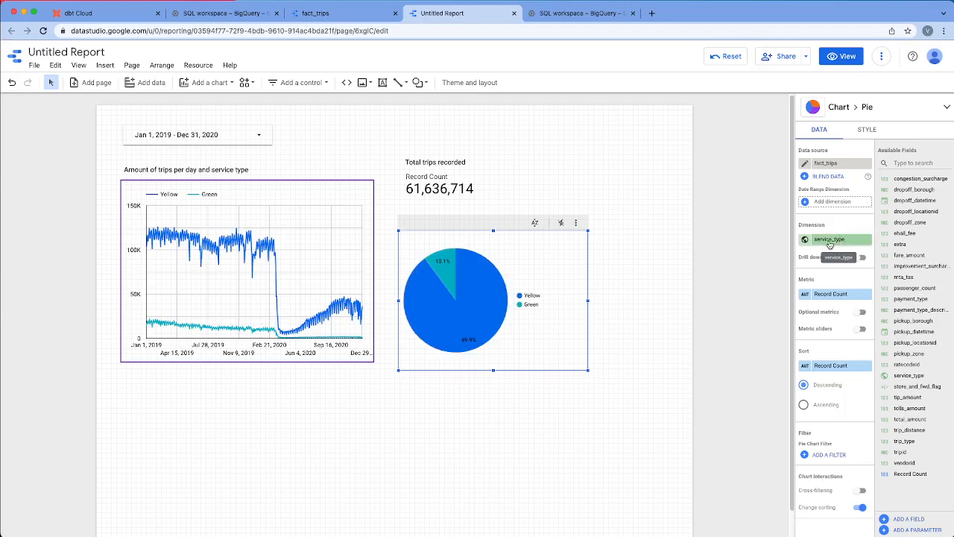
# Check the field choices and the aggregation and type settings of the pie chart's Record Count metric.
pyautogui.click(828, 295)
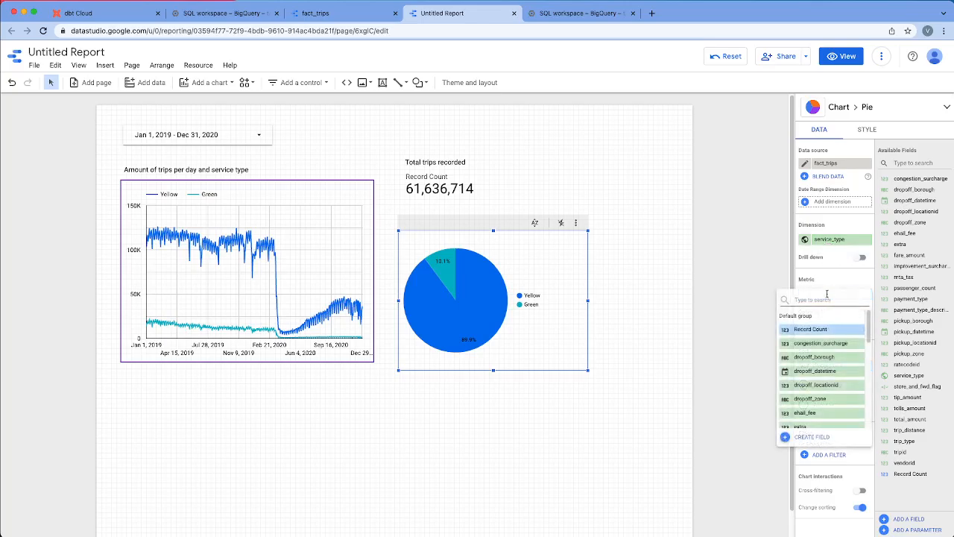
pyautogui.click(825, 282)
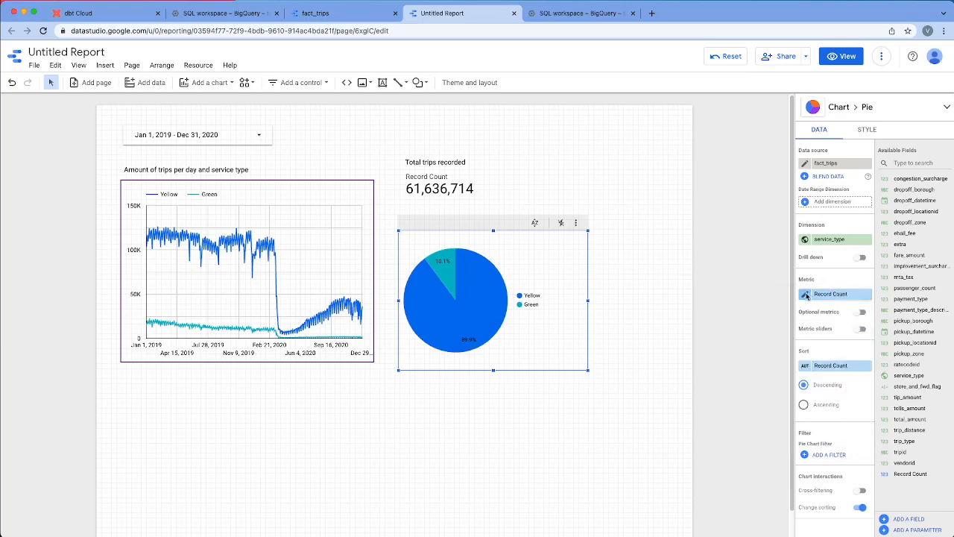
pyautogui.click(807, 296)
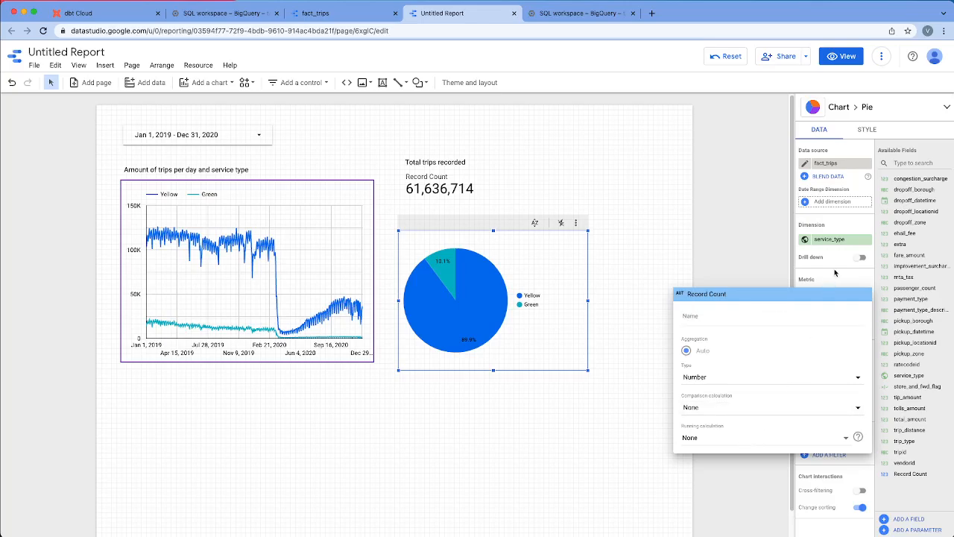
pyautogui.click(835, 273)
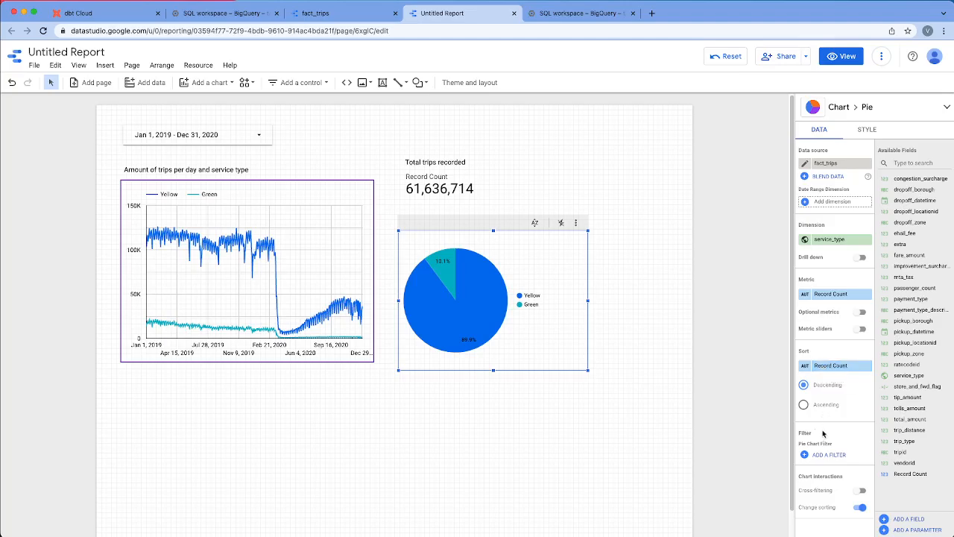
# Add the text "Service type distribution" above the pie chart and make it bold.
pyautogui.click(631, 270)
pyautogui.click(383, 82)
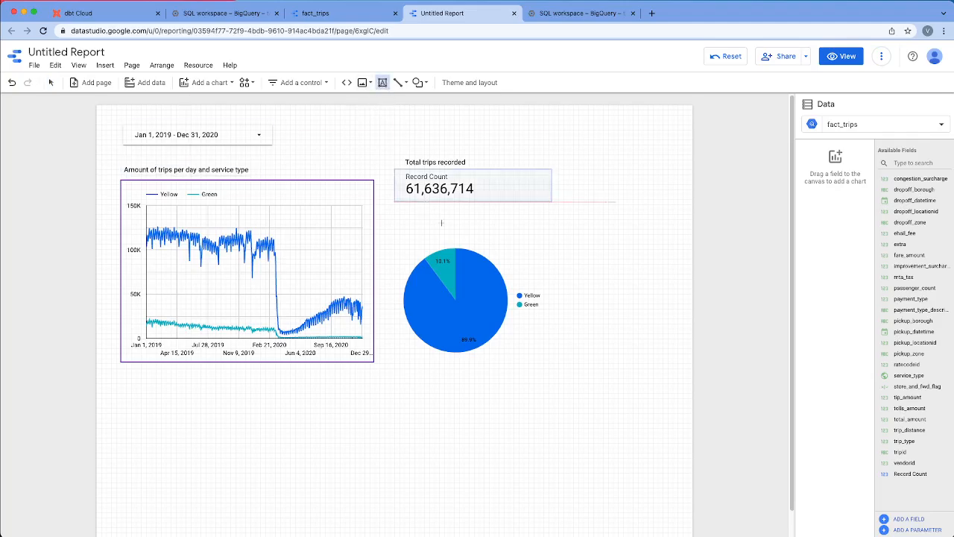
pyautogui.moveTo(402, 220); pyautogui.dragTo(506, 236)
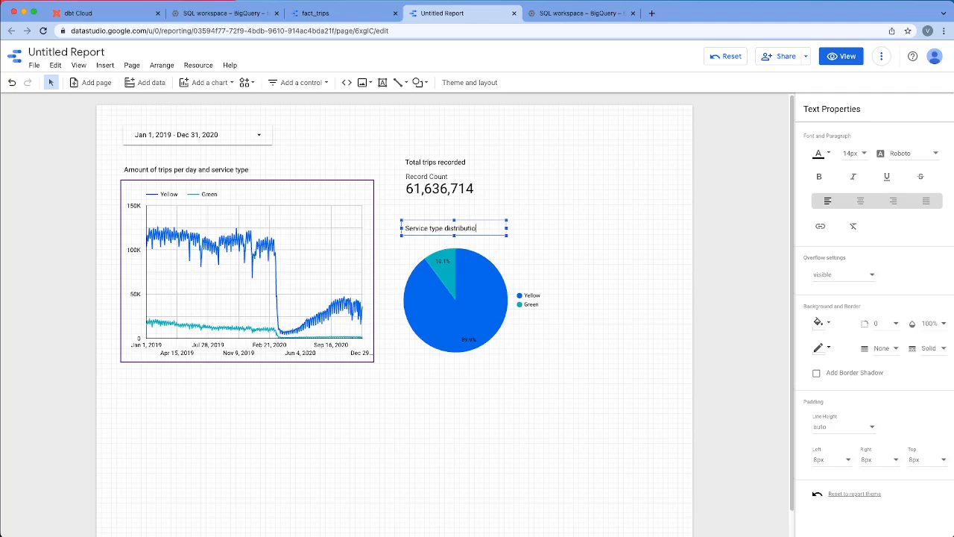
pyautogui.press('super+a')
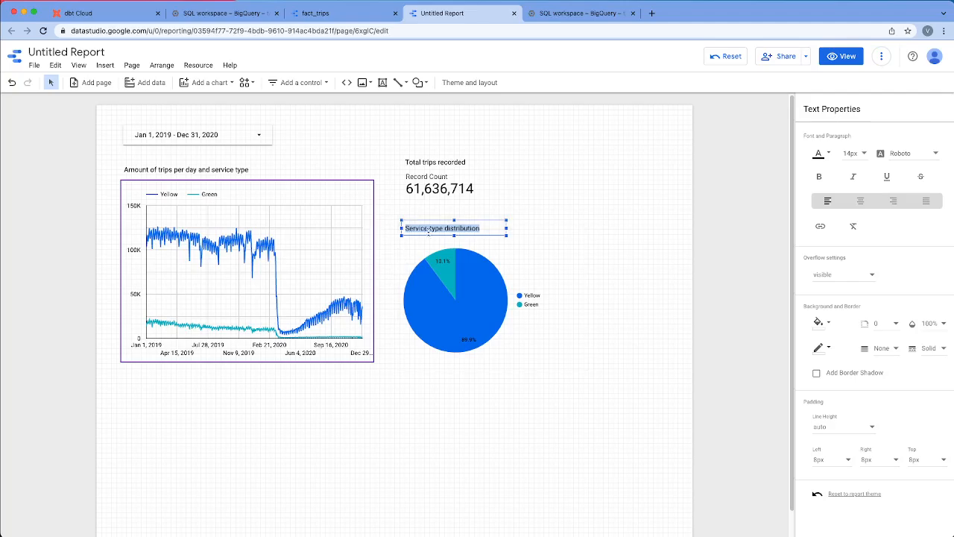
pyautogui.click(819, 177)
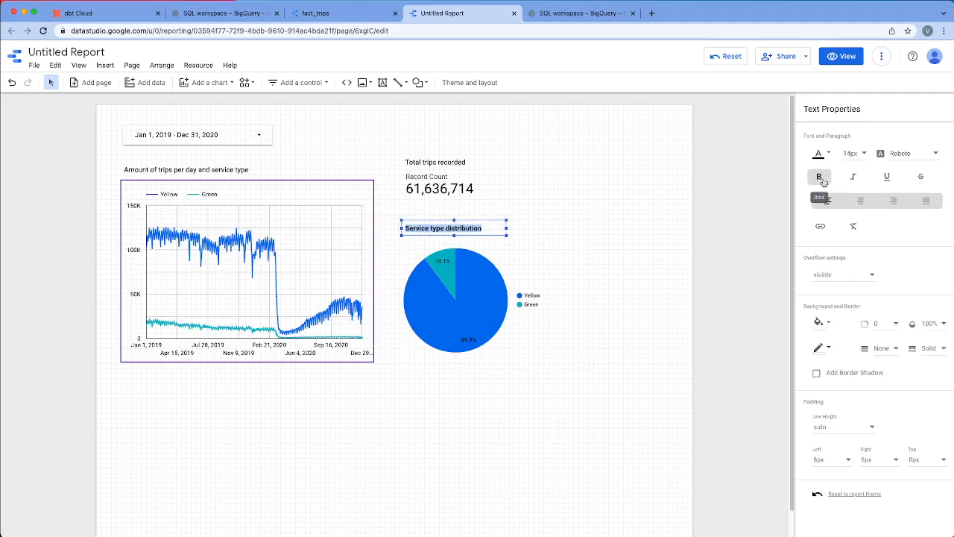
pyautogui.click(525, 391)
# Add a table with heatmap below the time series chart and remove its date range dimension.
pyautogui.scroll(-1, 517, 412)
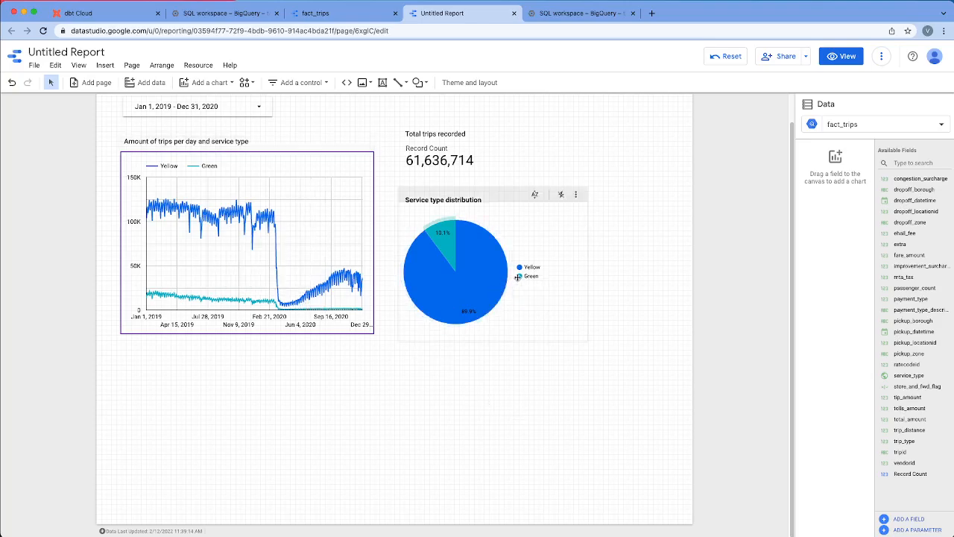
pyautogui.moveTo(495, 268)
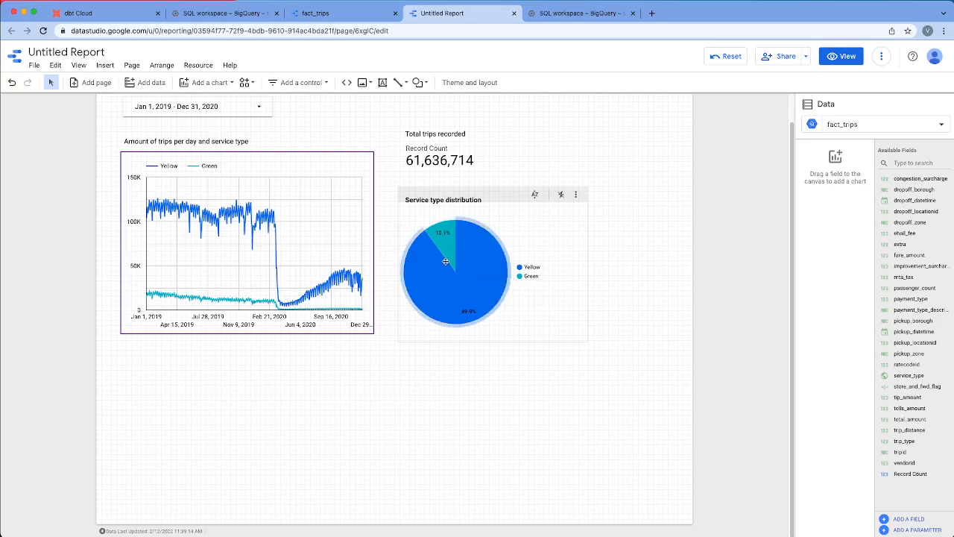
pyautogui.moveTo(148, 213)
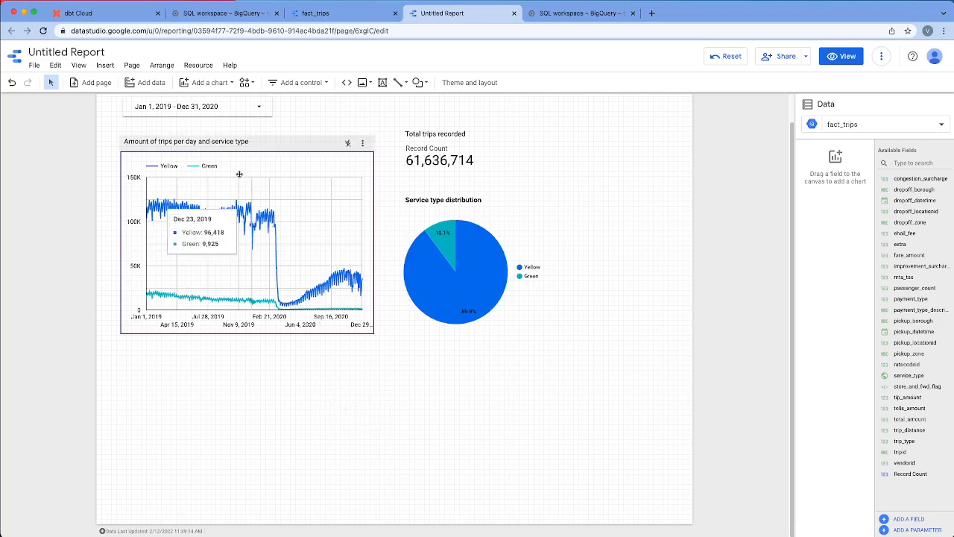
pyautogui.click(211, 83)
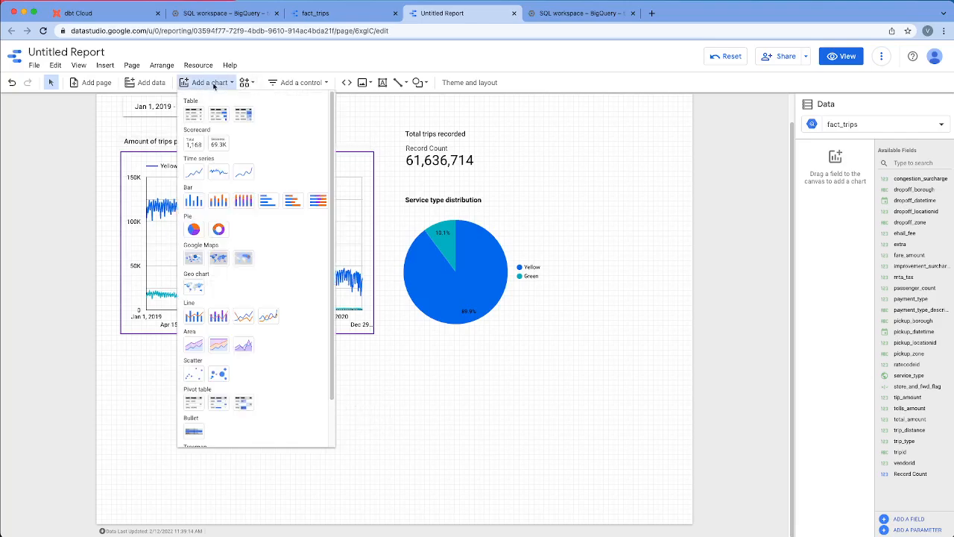
pyautogui.click(239, 116)
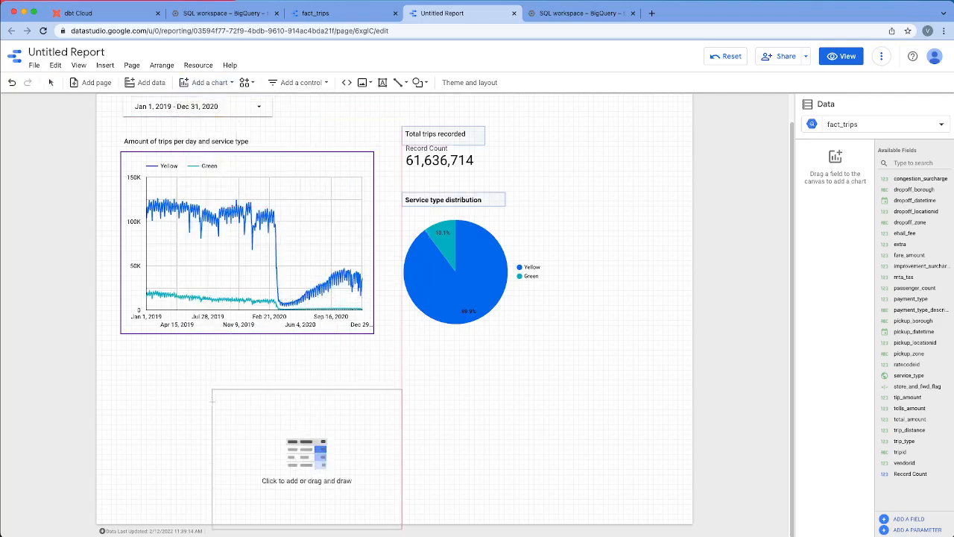
pyautogui.click(124, 348)
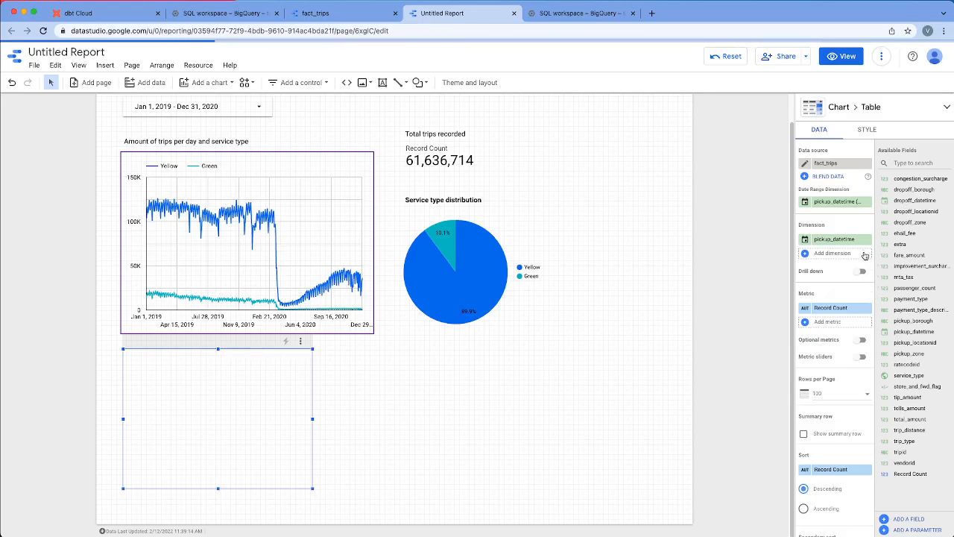
pyautogui.click(867, 202)
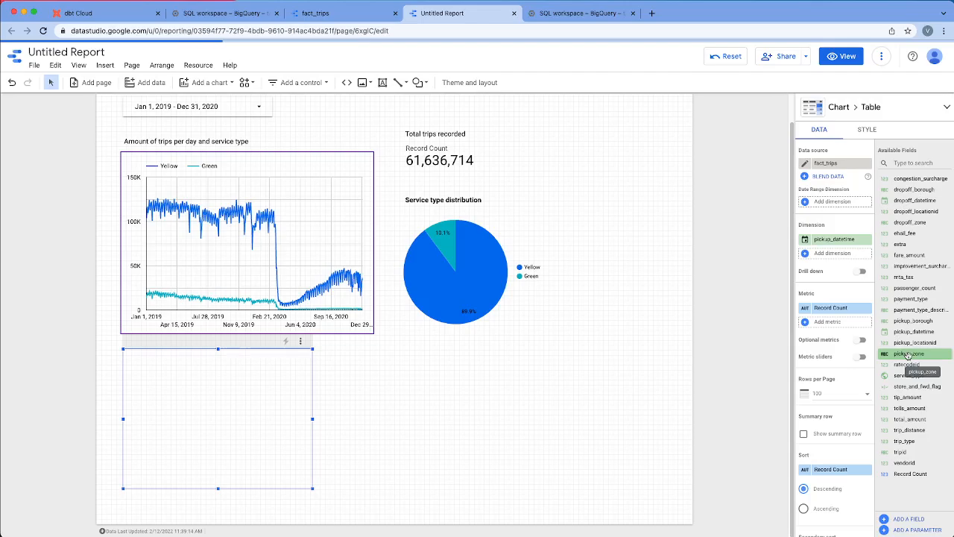
# Replace the heatmap table's pickup_datetime dimension with pickup_zone and move the table slightly lower on the page.
pyautogui.moveTo(904, 356)
pyautogui.mouseDown()
pyautogui.moveTo(889, 297)
pyautogui.moveTo(852, 260)
pyautogui.moveTo(911, 360)
pyautogui.mouseUp()
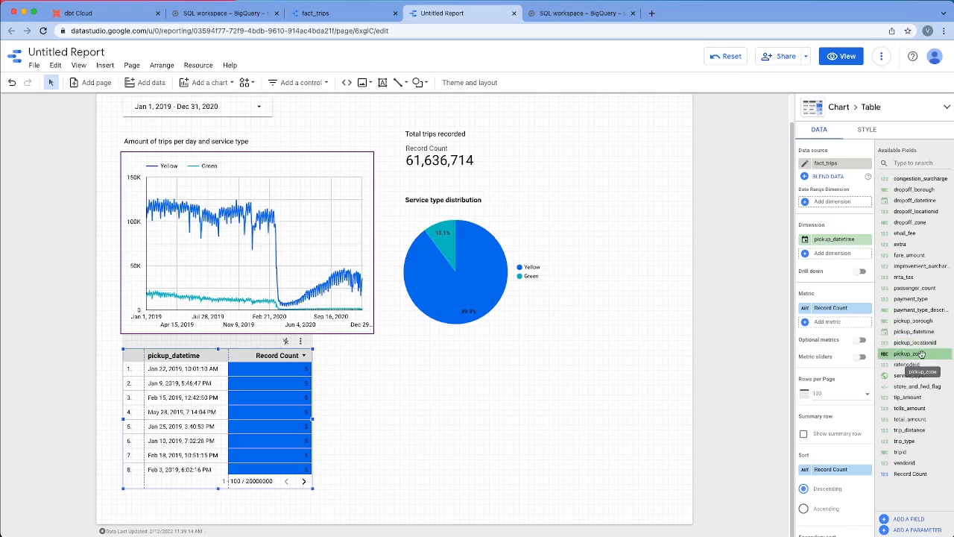
pyautogui.moveTo(922, 355); pyautogui.dragTo(848, 252)
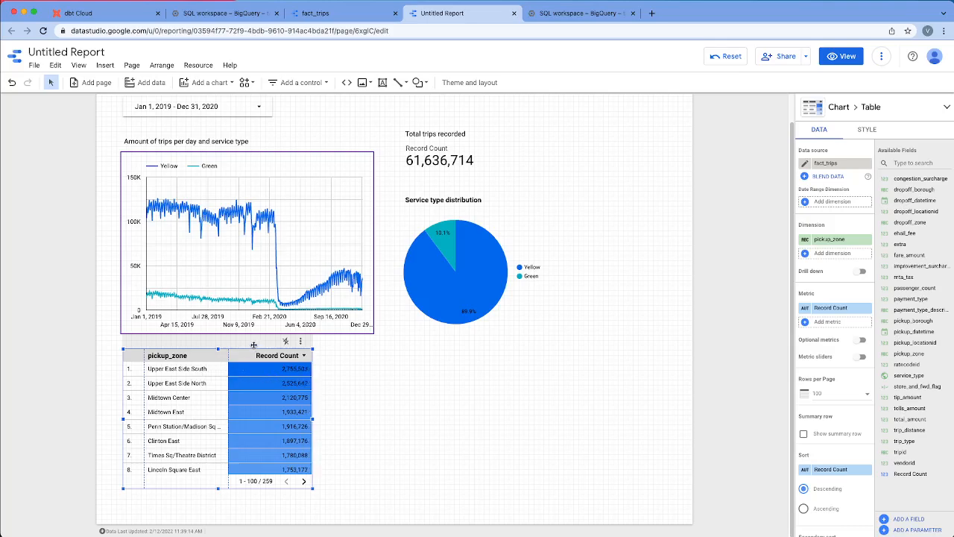
pyautogui.moveTo(253, 344); pyautogui.dragTo(254, 351)
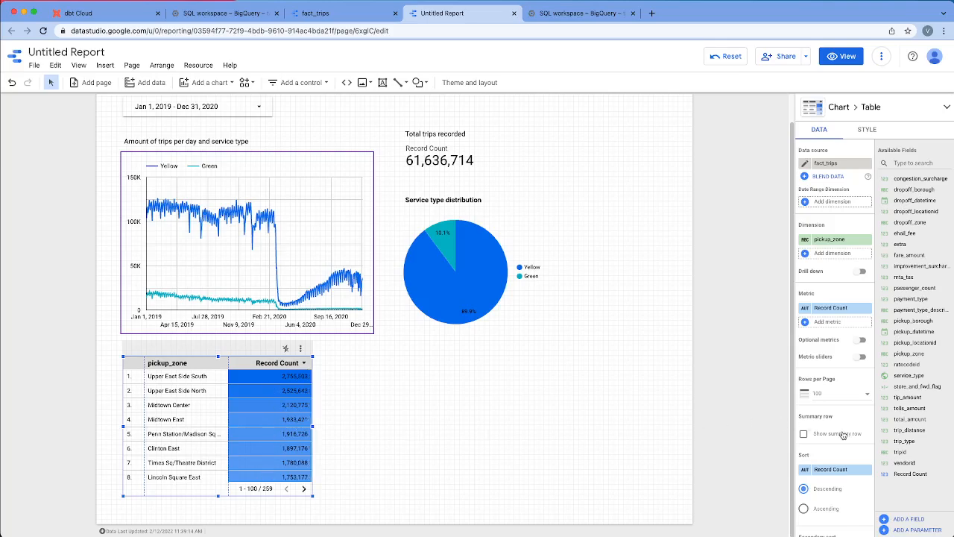
pyautogui.click(811, 322)
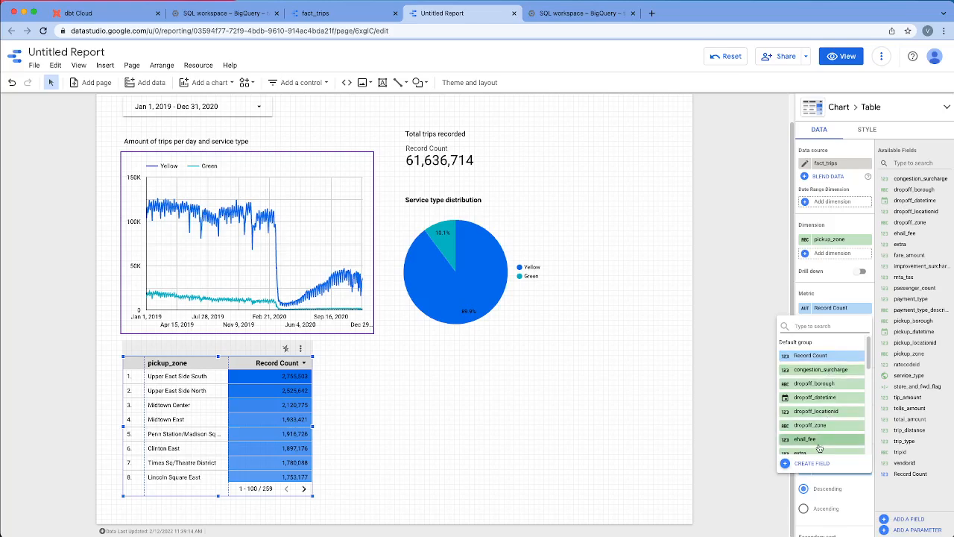
pyautogui.scroll(-3, 810, 407)
pyautogui.scroll(-1, 810, 408)
pyautogui.click(841, 301)
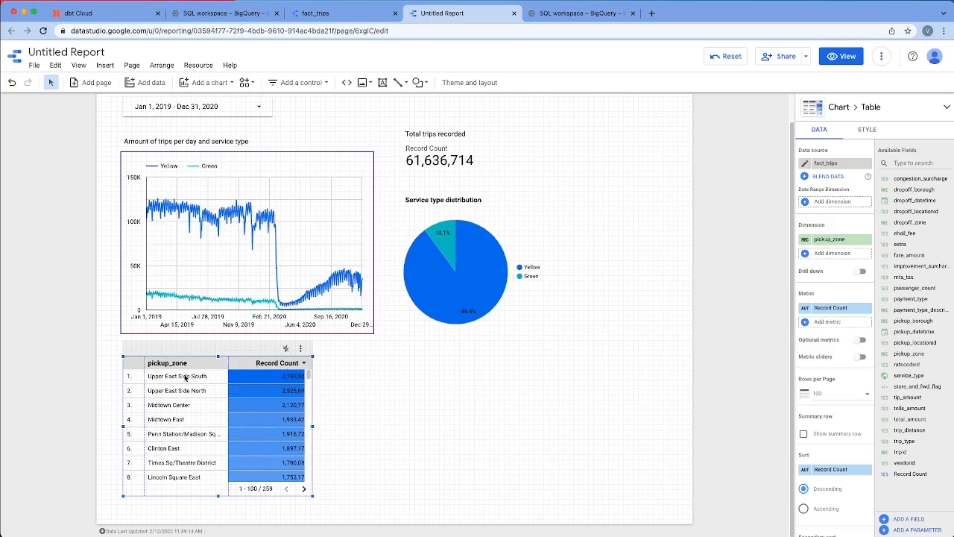
# Add the text "Trips per pickup zone" above the heatmap table and make it bold.
pyautogui.click(368, 416)
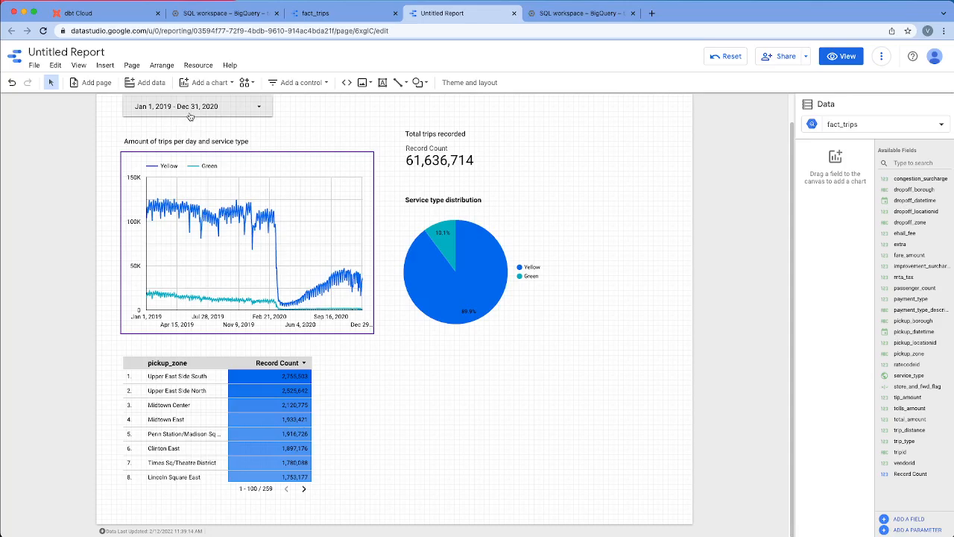
pyautogui.click(382, 82)
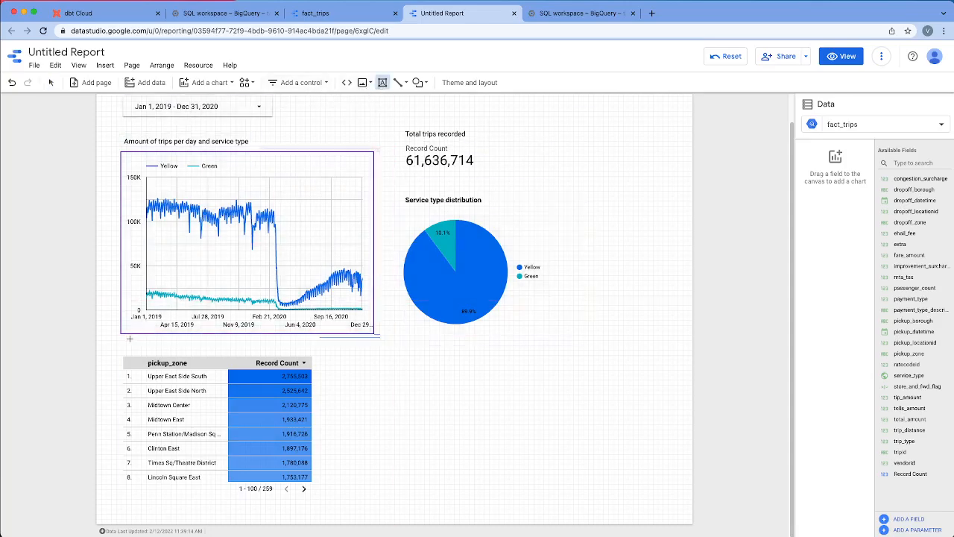
pyautogui.moveTo(120, 343); pyautogui.dragTo(279, 351)
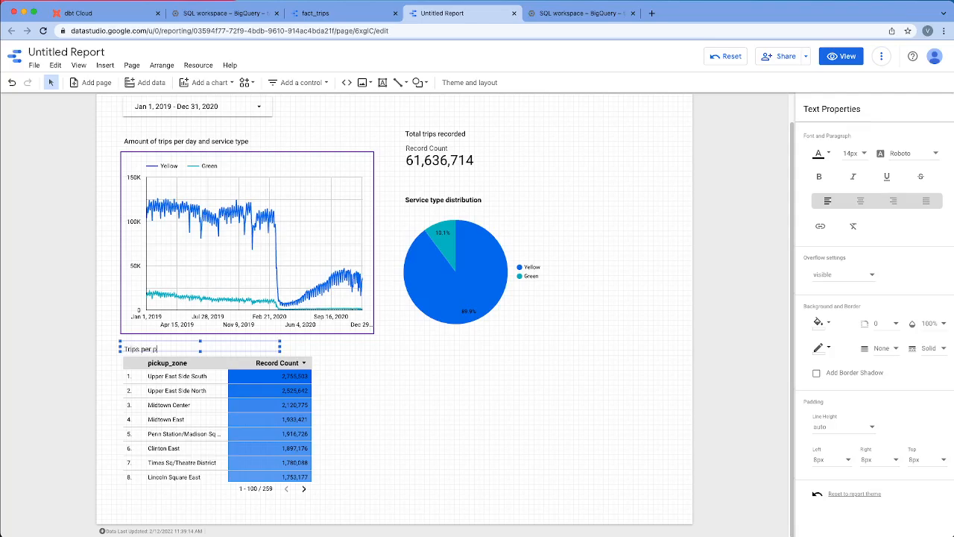
pyautogui.press('super+a')
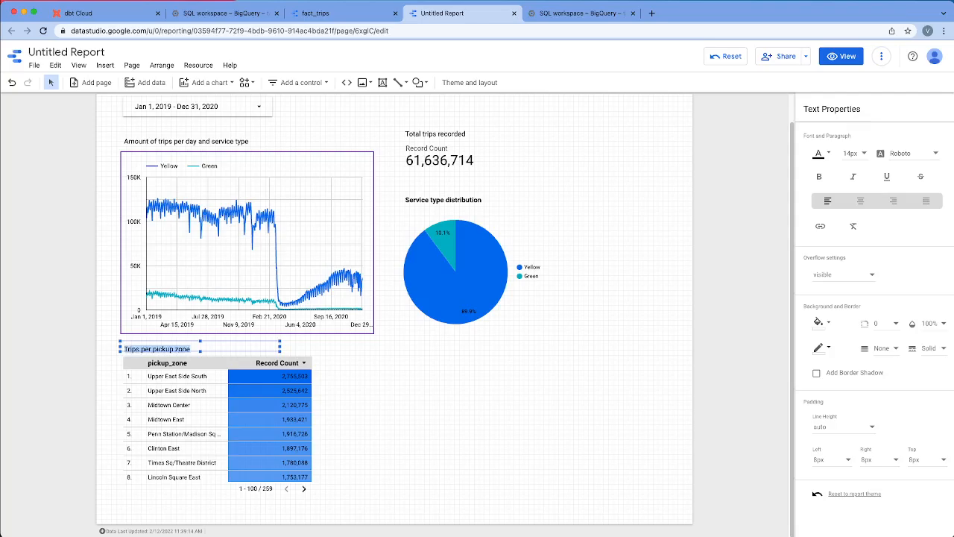
pyautogui.press('super+b')
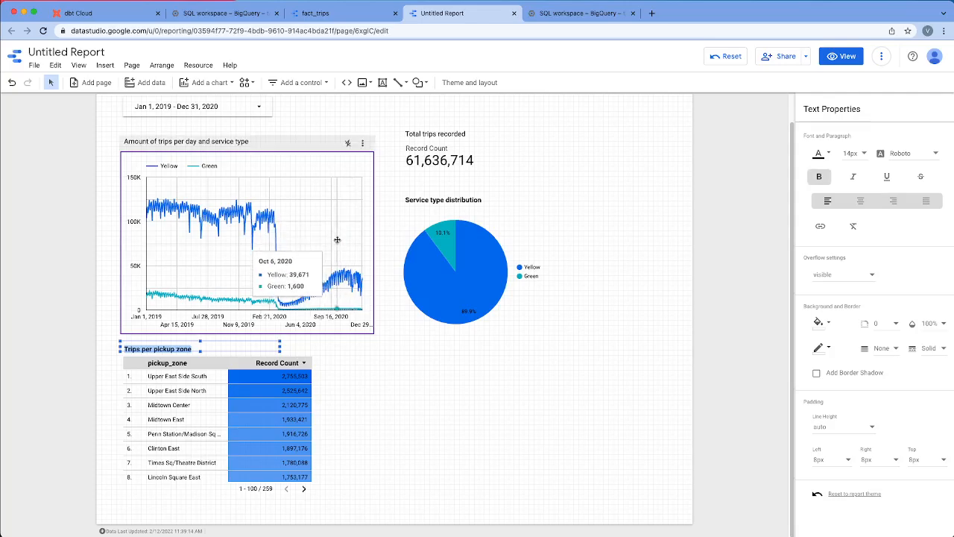
pyautogui.click(383, 404)
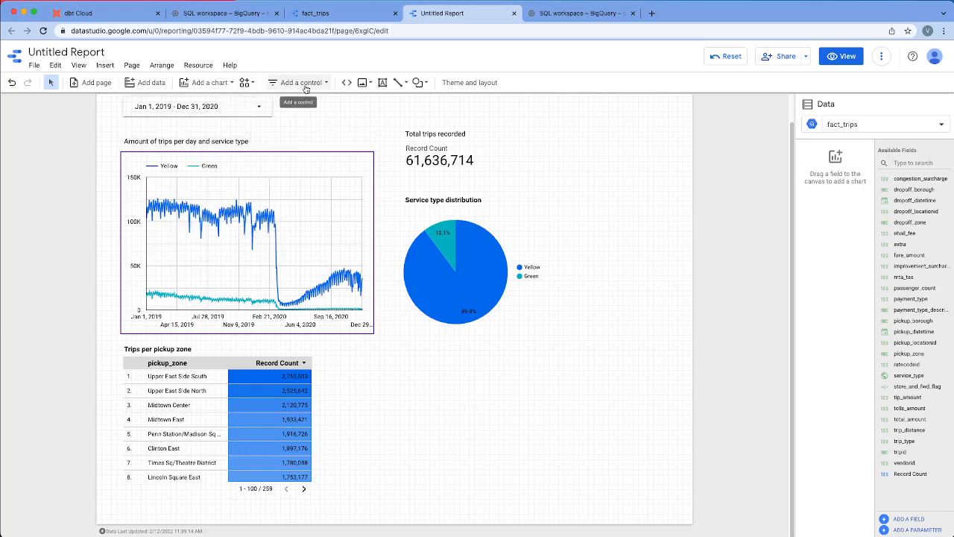
# Add a stacked column chart below the pie chart and replace its service_type dimension with pickup_datetime.
pyautogui.click(219, 86)
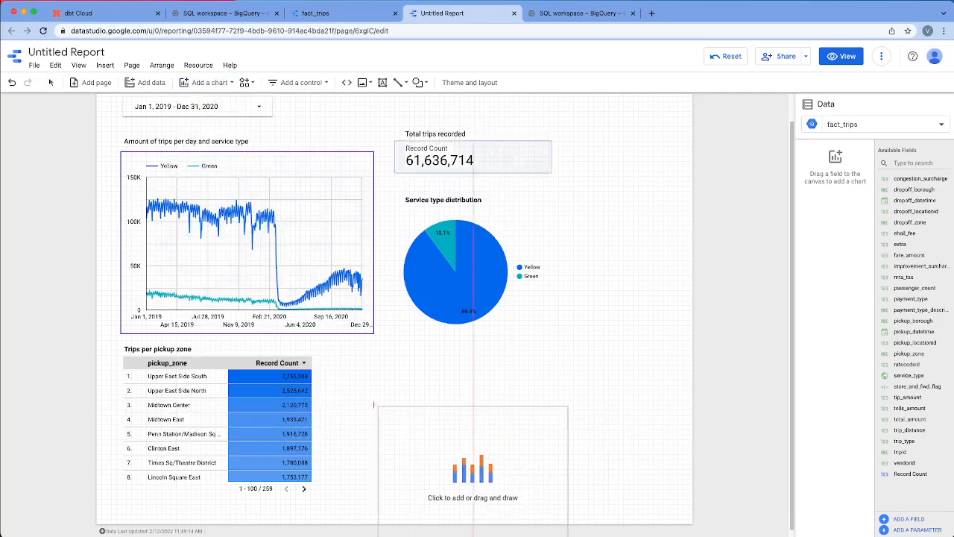
pyautogui.click(394, 350)
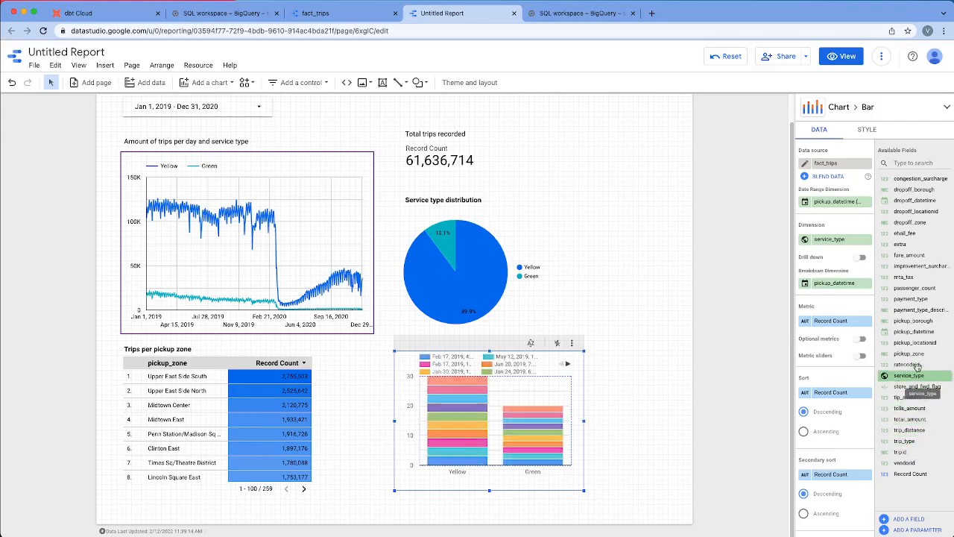
pyautogui.click(808, 205)
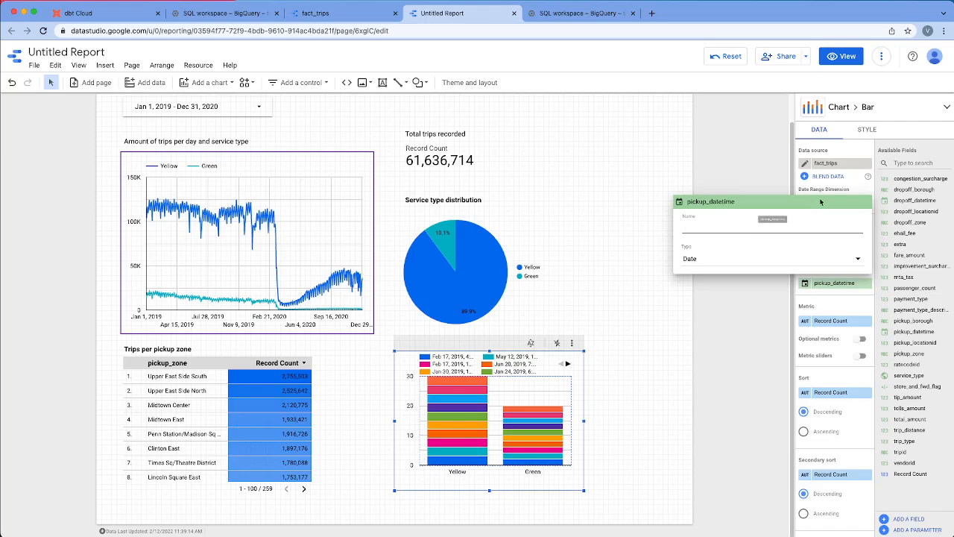
pyautogui.click(863, 186)
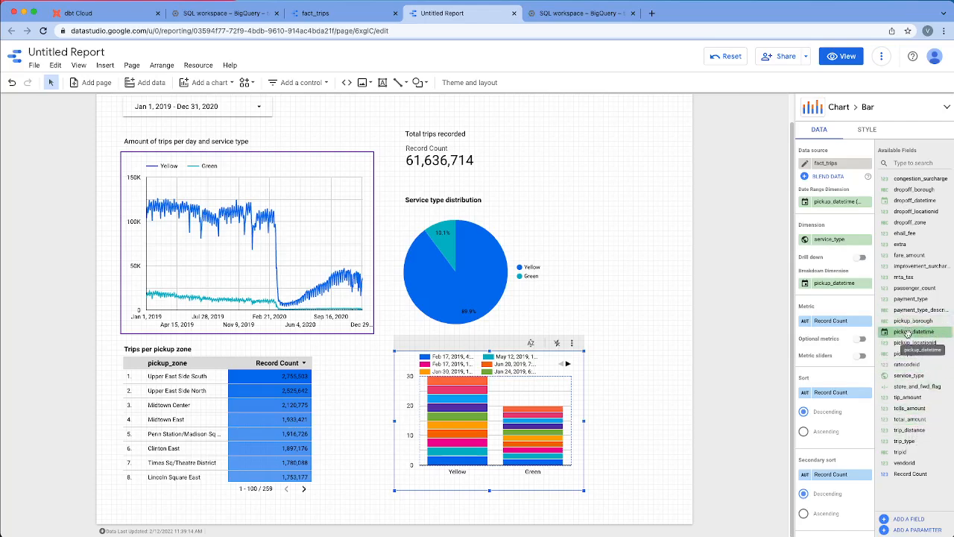
pyautogui.moveTo(904, 331); pyautogui.dragTo(833, 240)
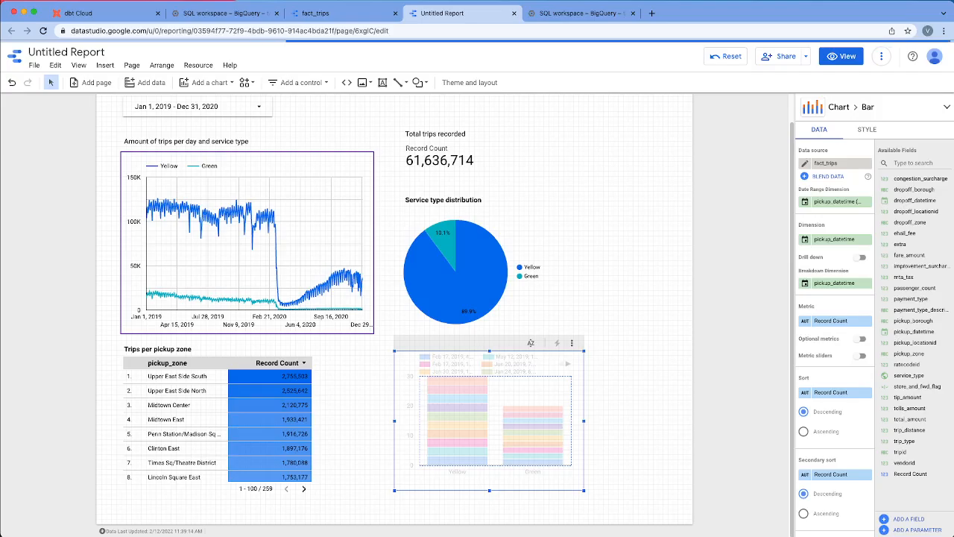
# Create and save a calculated field named pickup_month with the formula MONTH(pickup_datetime).
pyautogui.click(910, 519)
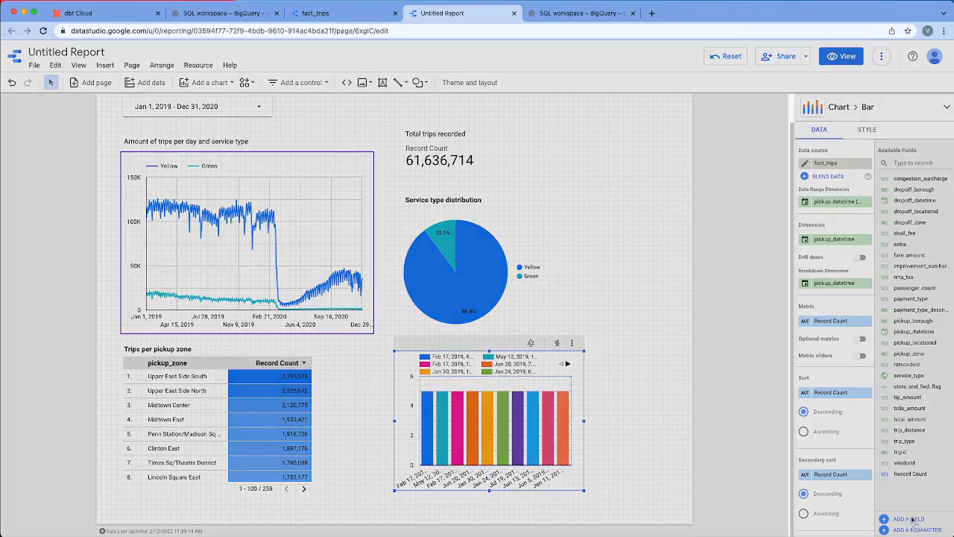
pyautogui.click(237, 343)
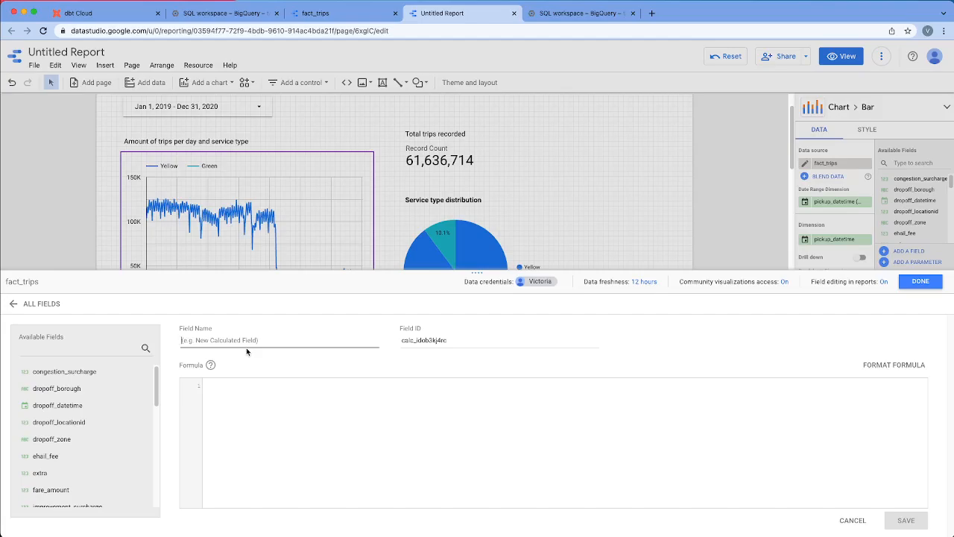
pyautogui.write('pickup_month')
pyautogui.click(245, 407)
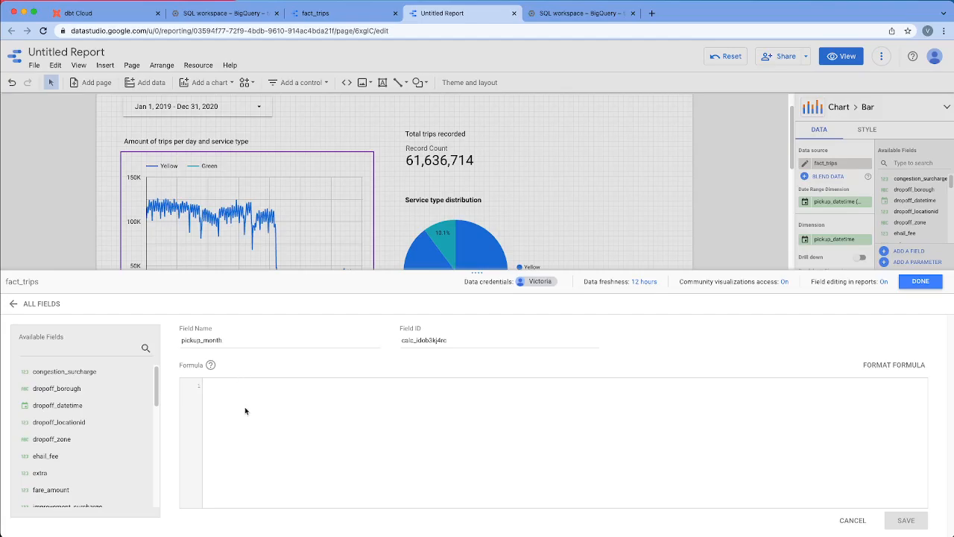
pyautogui.write('month')
pyautogui.press('Return')
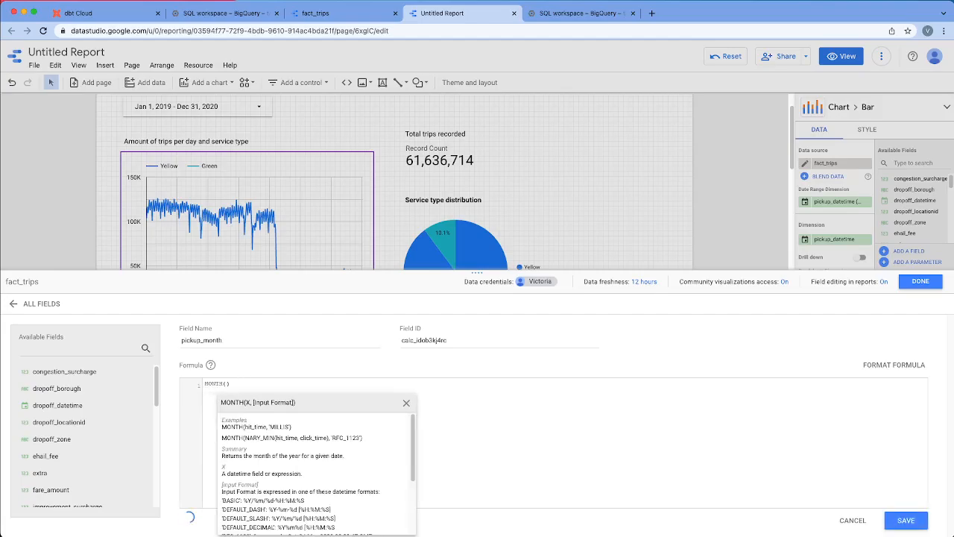
pyautogui.write('pickup')
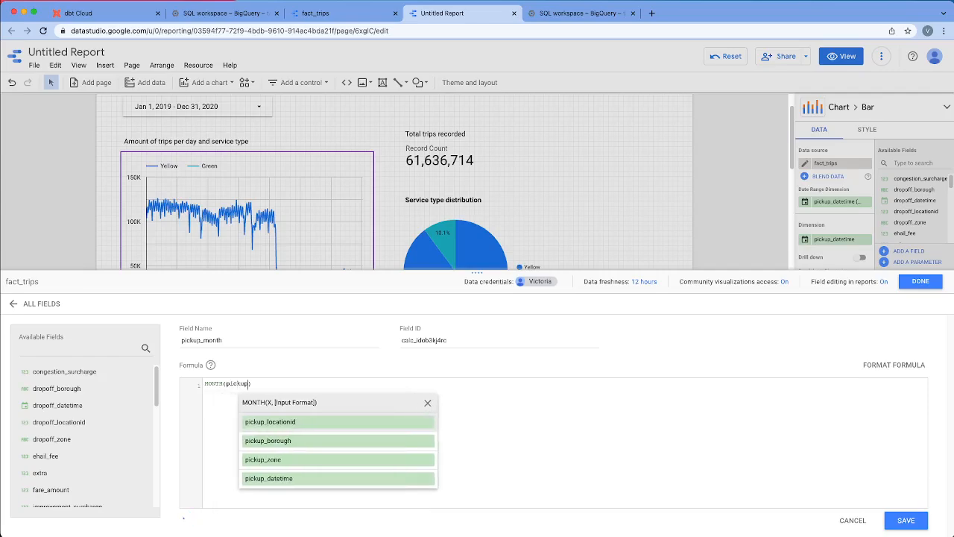
pyautogui.click(271, 479)
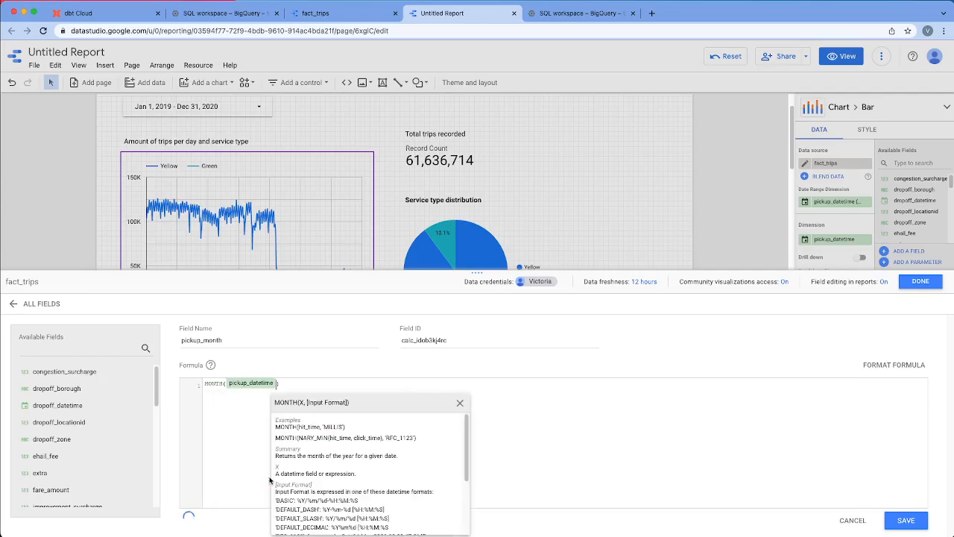
pyautogui.click(558, 447)
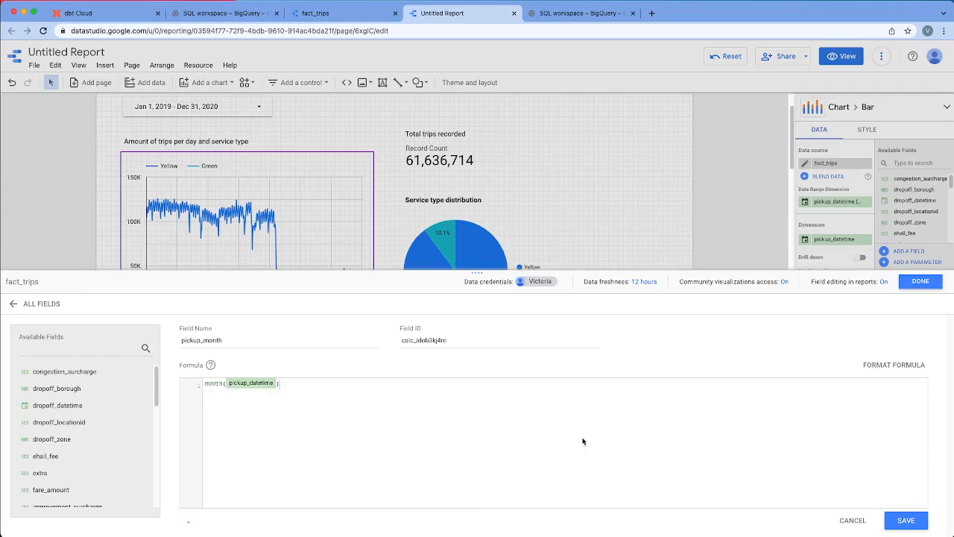
pyautogui.doubleClick(415, 339)
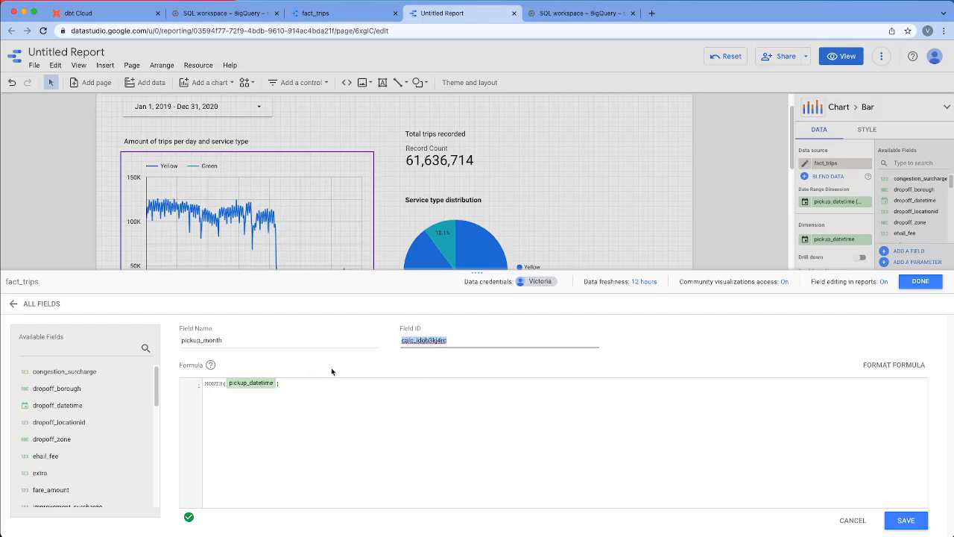
pyautogui.click(527, 436)
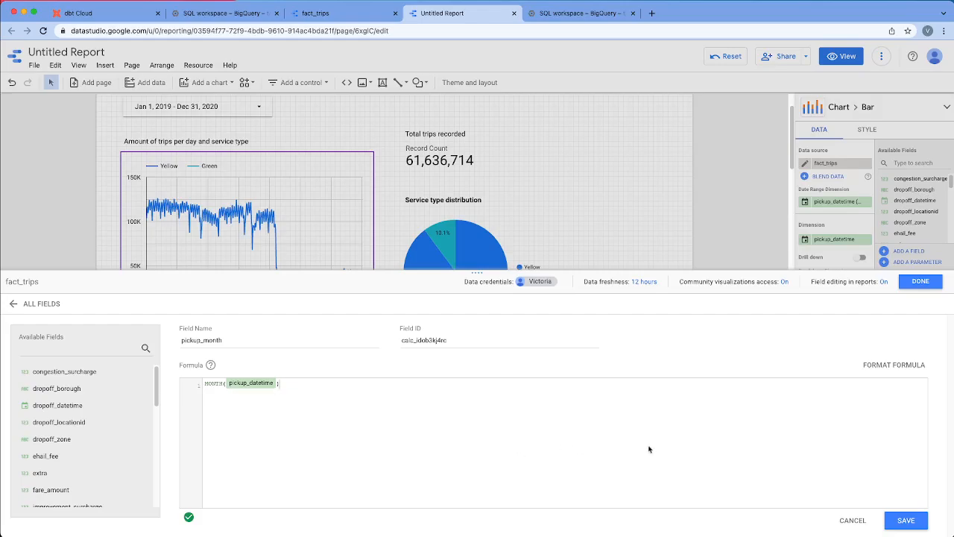
pyautogui.click(904, 520)
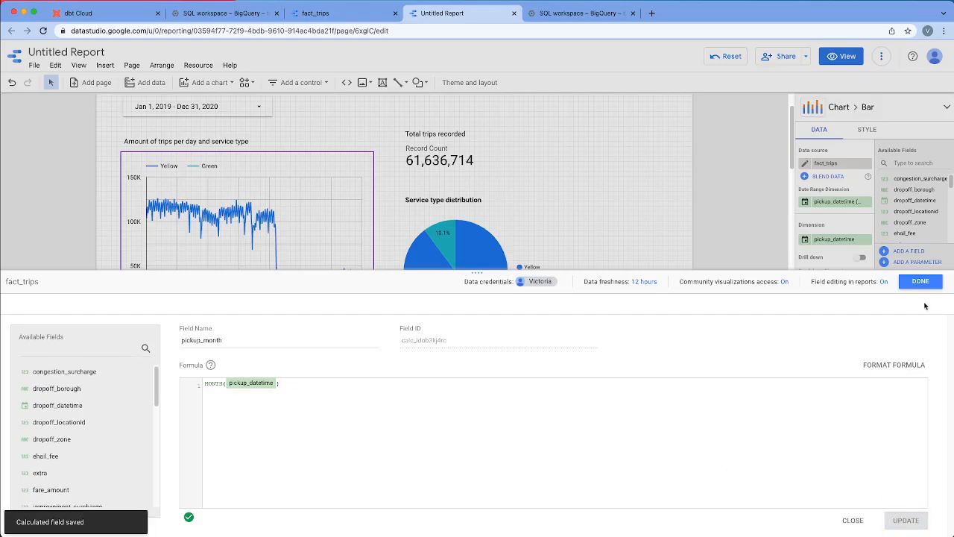
pyautogui.click(919, 280)
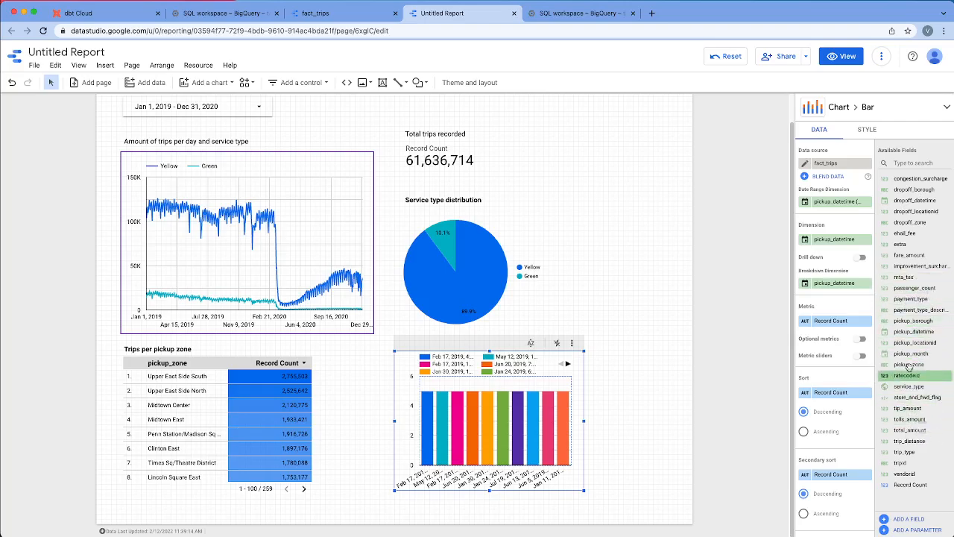
# Replace the column chart's pickup_datetime dimension with pickup_month and remove its breakdown dimension.
pyautogui.moveTo(913, 354); pyautogui.dragTo(839, 243)
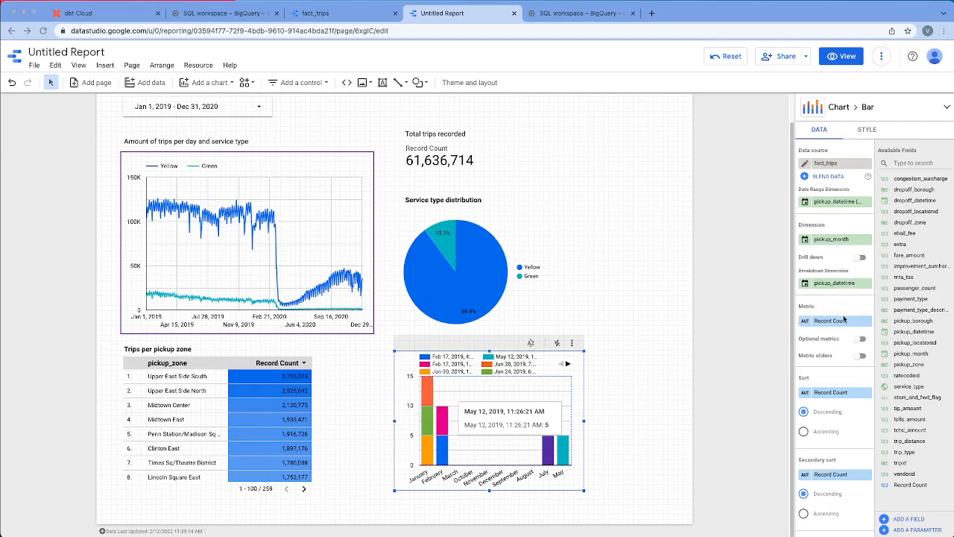
pyautogui.click(866, 284)
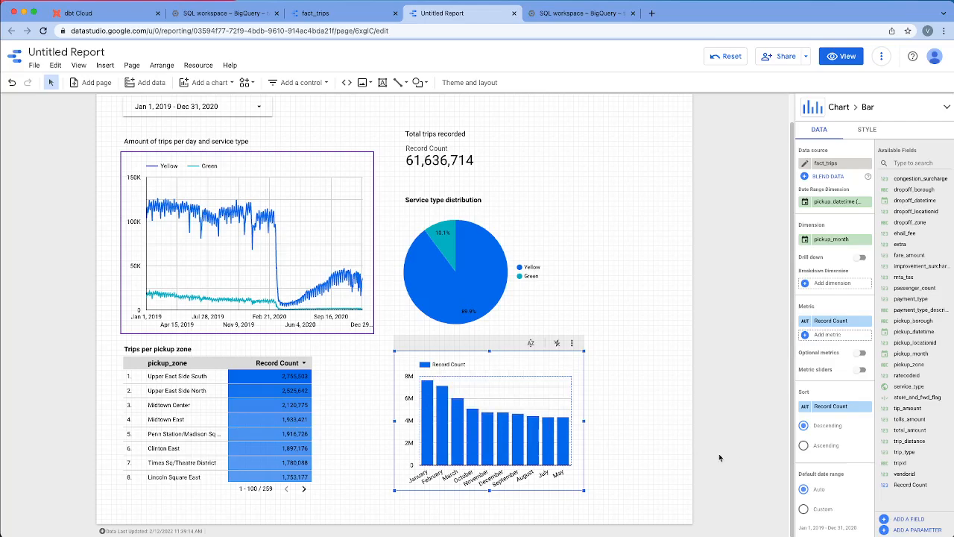
# Create and save a calculated field named pickup_year with the formula YEAR(pickup_datetime).
pyautogui.click(906, 519)
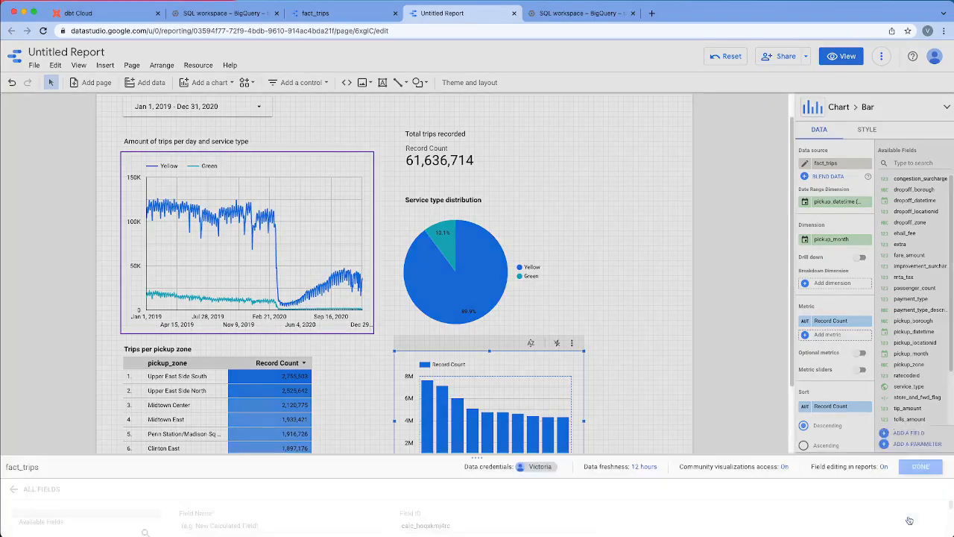
pyautogui.click(198, 340)
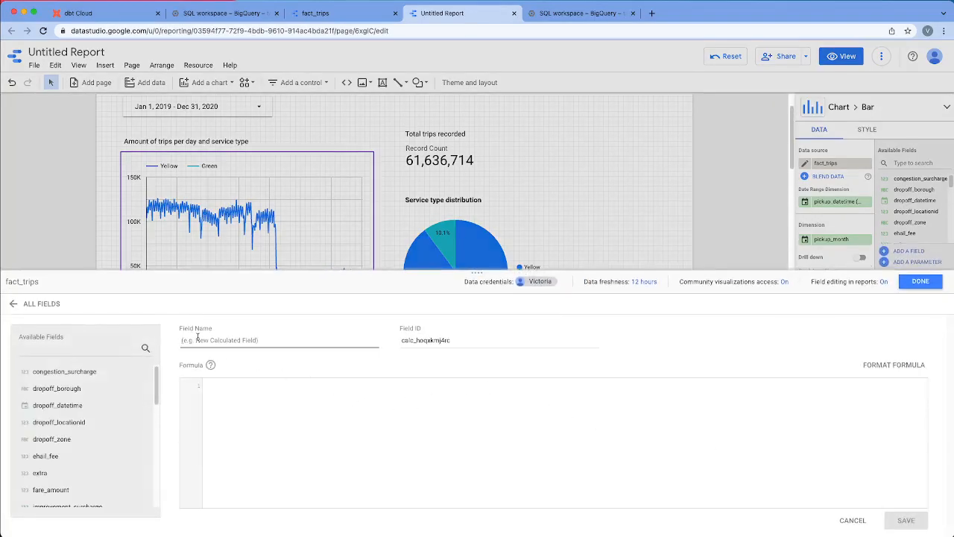
pyautogui.write('pickup_year')
pyautogui.press('Tab')
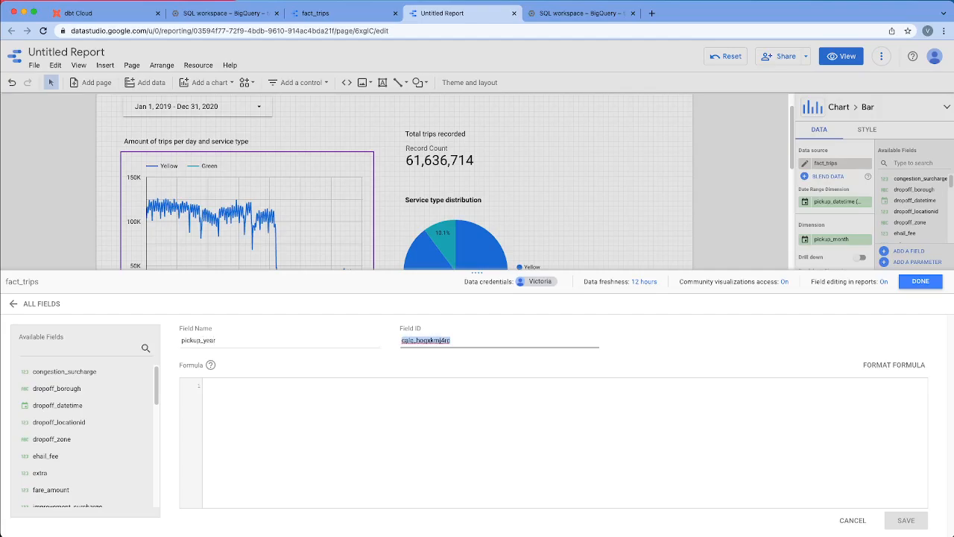
pyautogui.click(268, 430)
pyautogui.write('year')
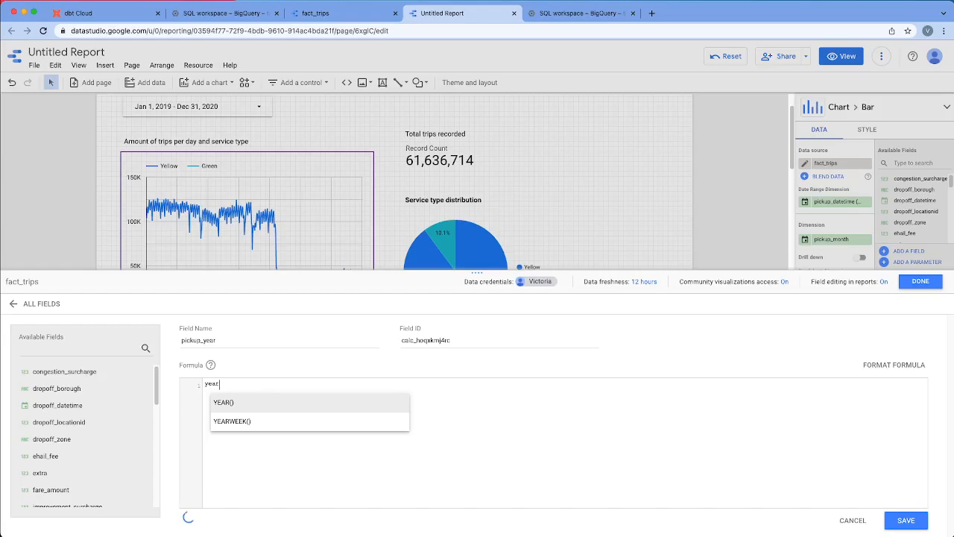
pyautogui.press('Return')
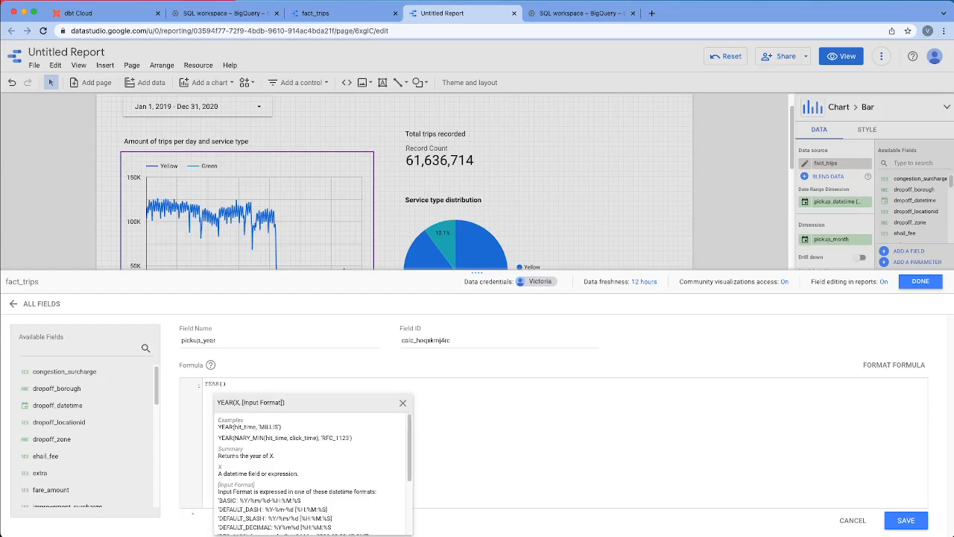
pyautogui.write('pickup')
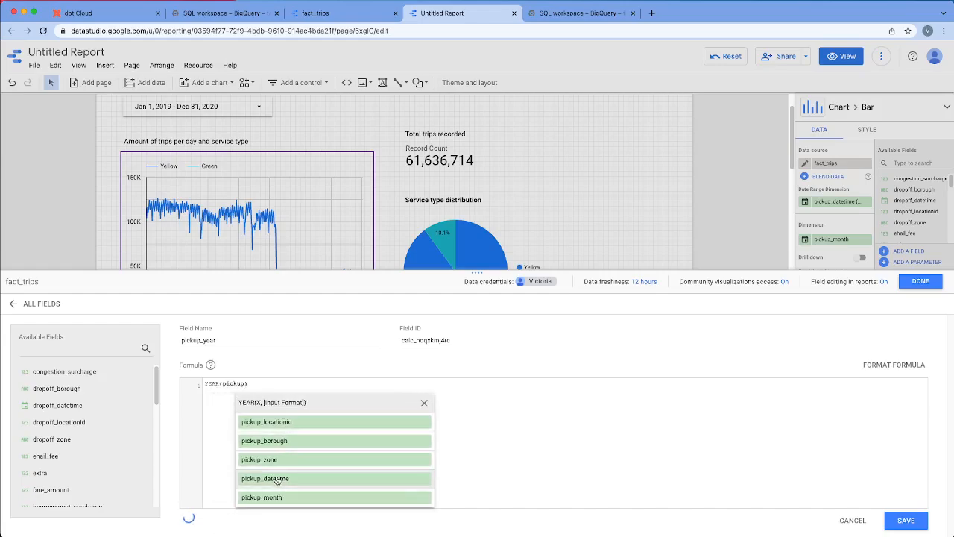
pyautogui.click(276, 479)
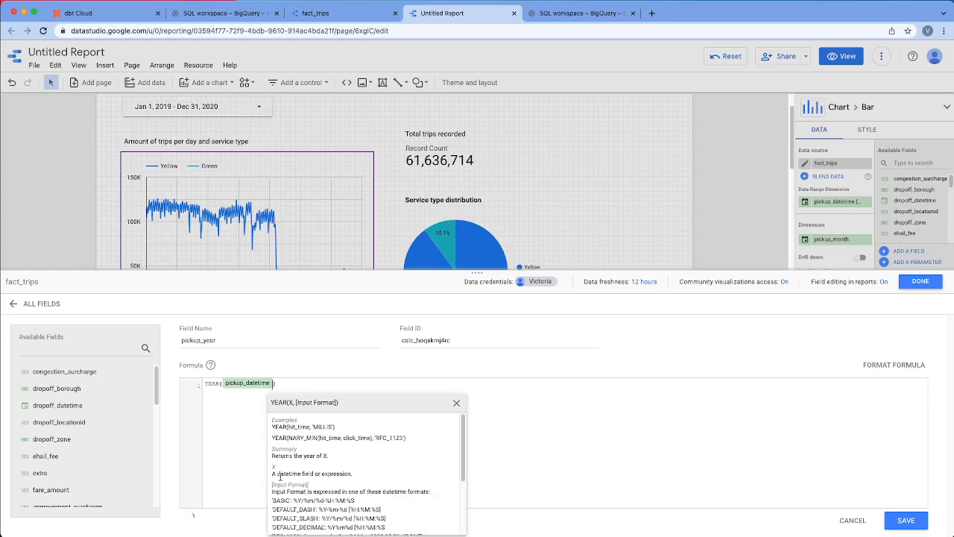
pyautogui.click(900, 519)
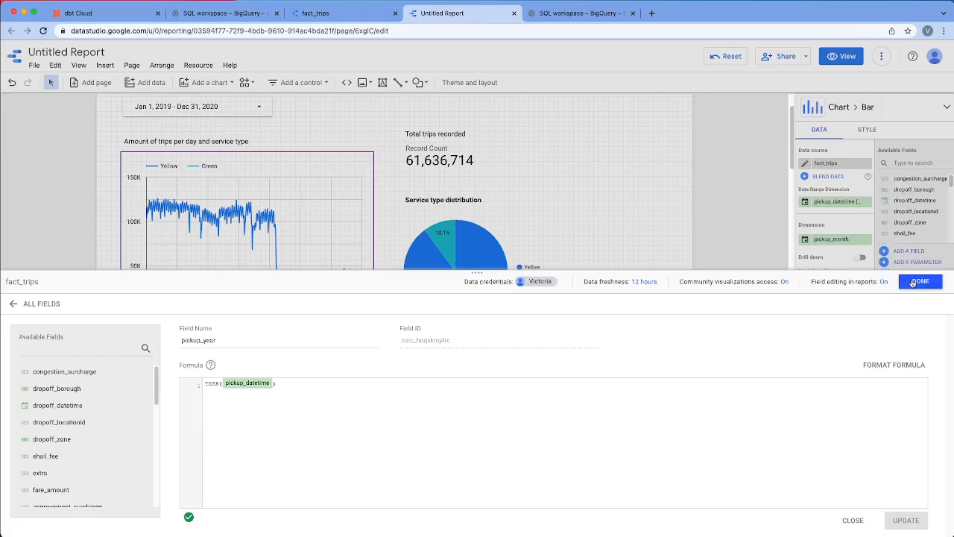
pyautogui.click(911, 281)
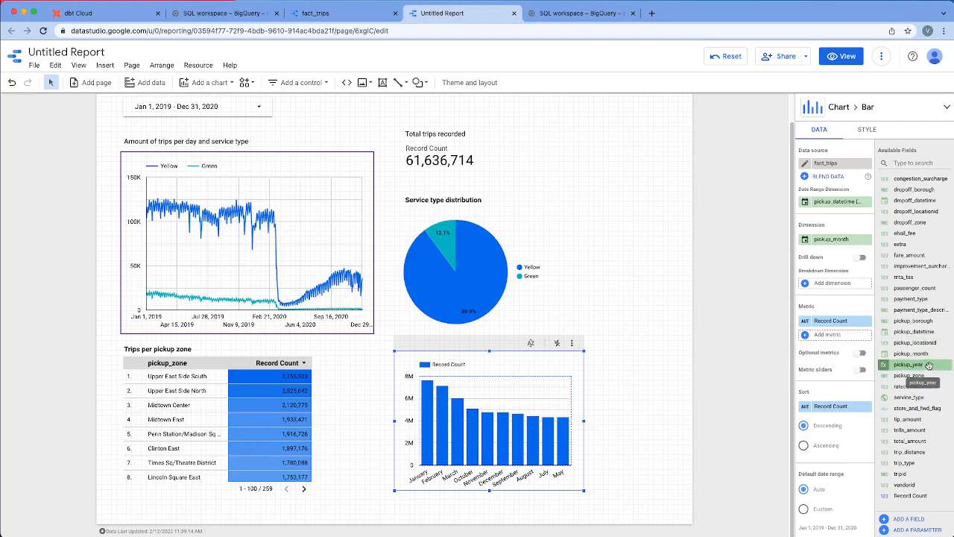
# Add pickup_year as the column chart's breakdown dimension and set its primary sort field to pickup_month.
pyautogui.moveTo(906, 365); pyautogui.dragTo(852, 284)
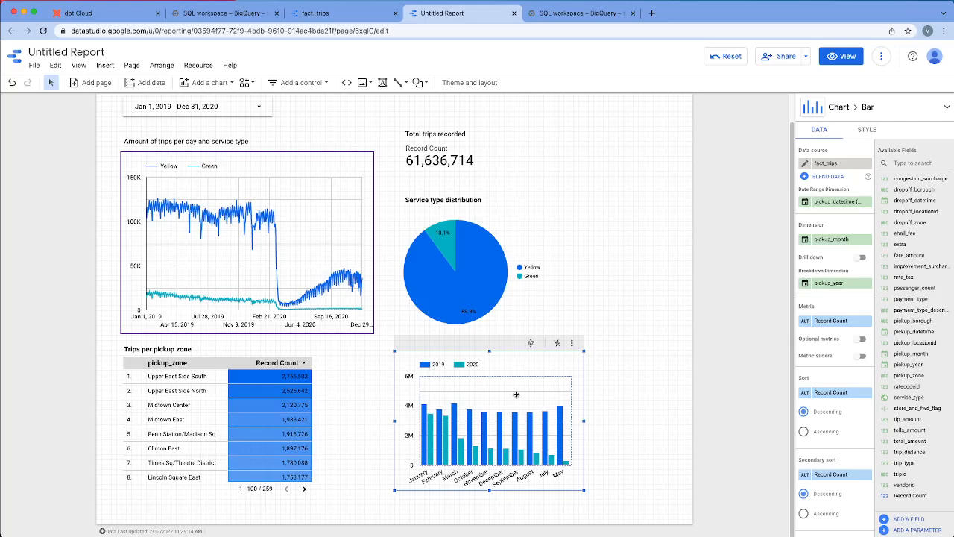
pyautogui.scroll(-2, 850, 521)
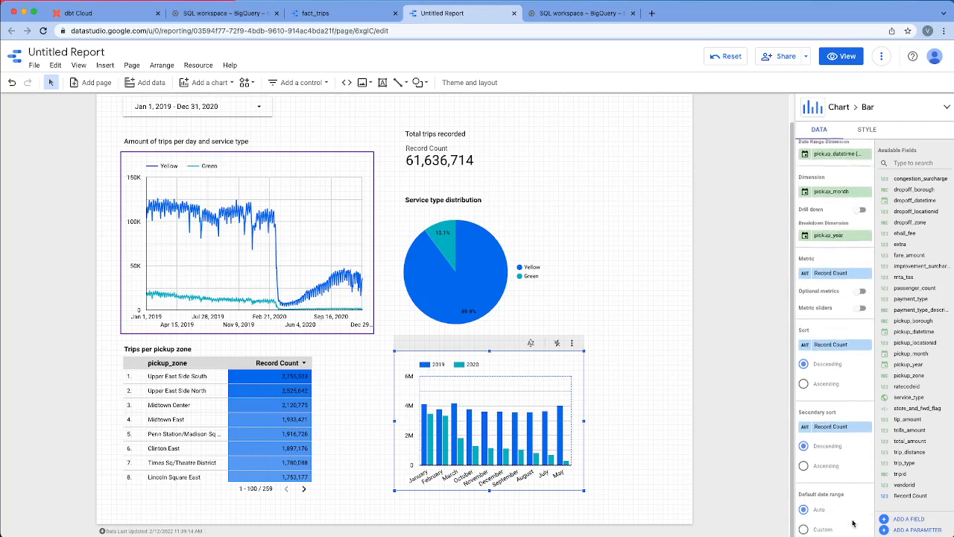
pyautogui.click(820, 411)
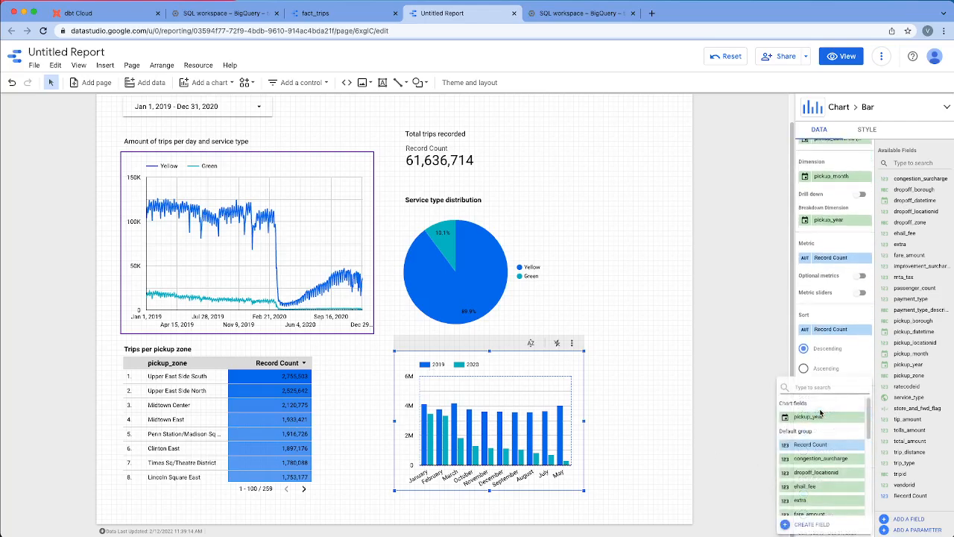
pyautogui.click(854, 356)
pyautogui.click(834, 329)
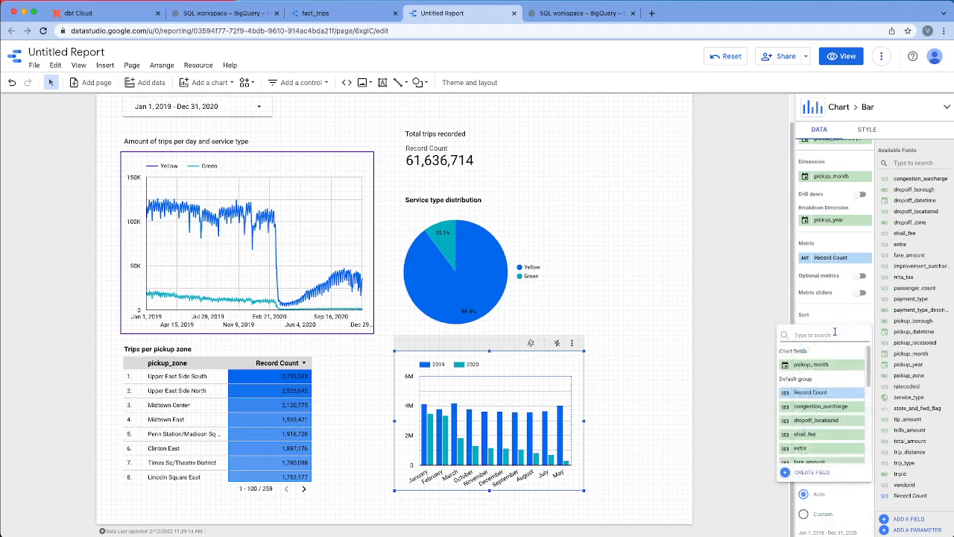
pyautogui.click(821, 365)
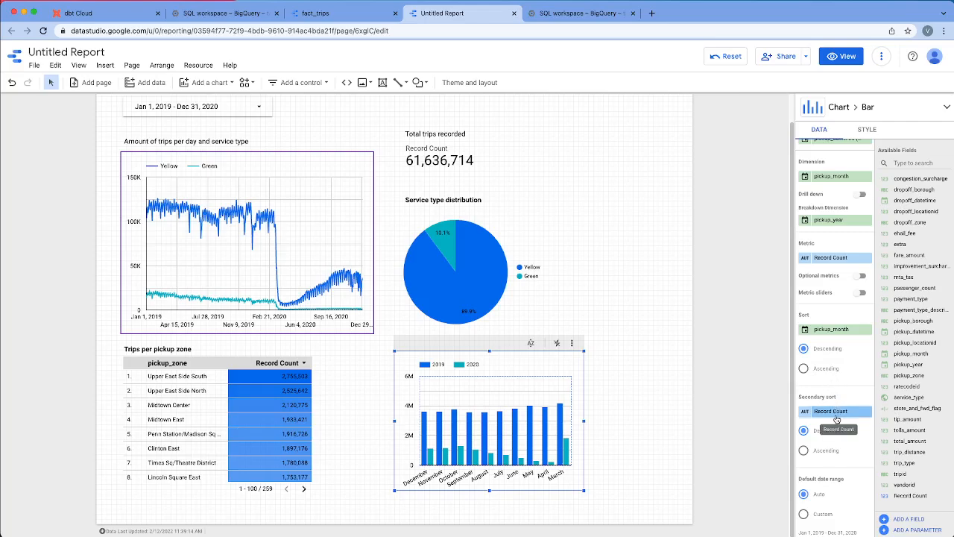
# Change the trips-per-month column chart to a stacked column chart.
pyautogui.scroll(2, 864, 450)
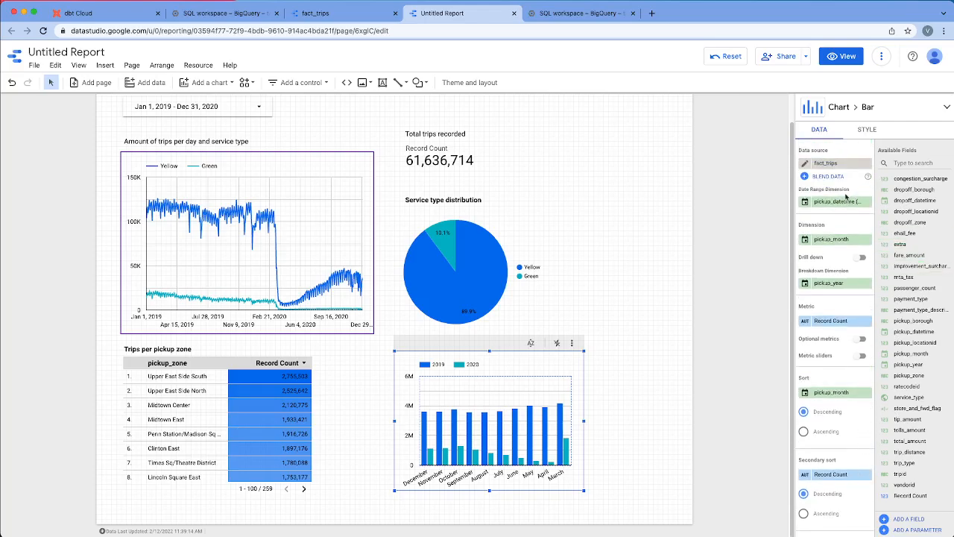
pyautogui.click(904, 112)
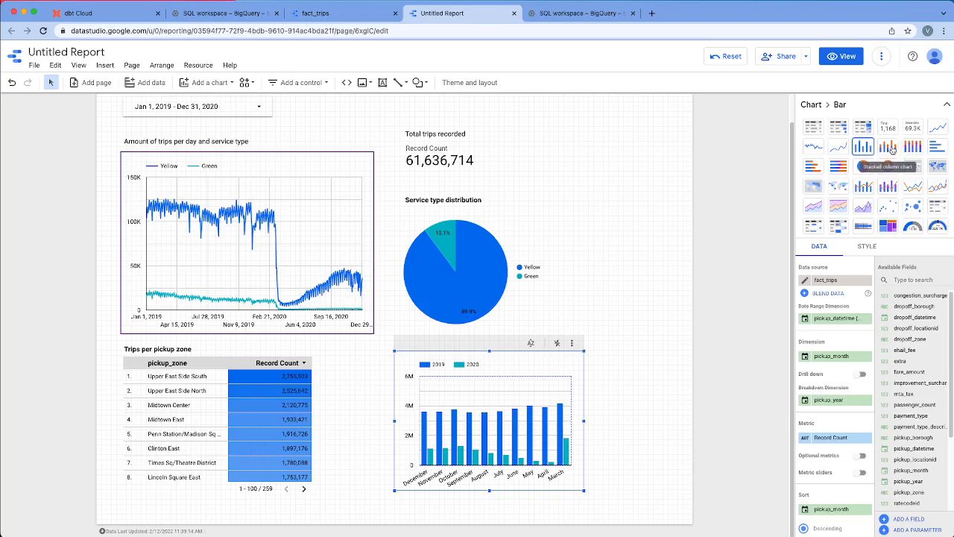
pyautogui.click(888, 147)
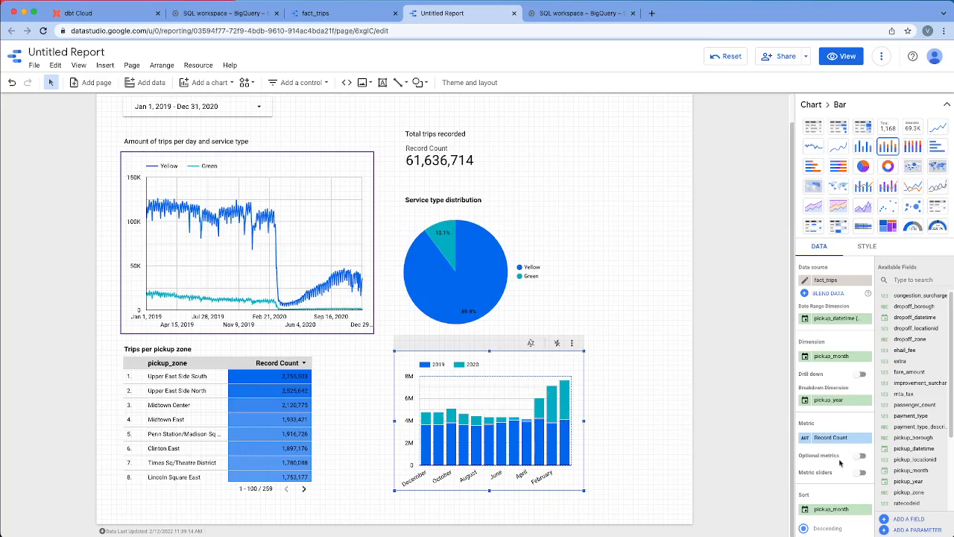
# Sort the stacked column chart by pickup_month in ascending order and enlarge the chart so every month label fits.
pyautogui.scroll(-3, 838, 488)
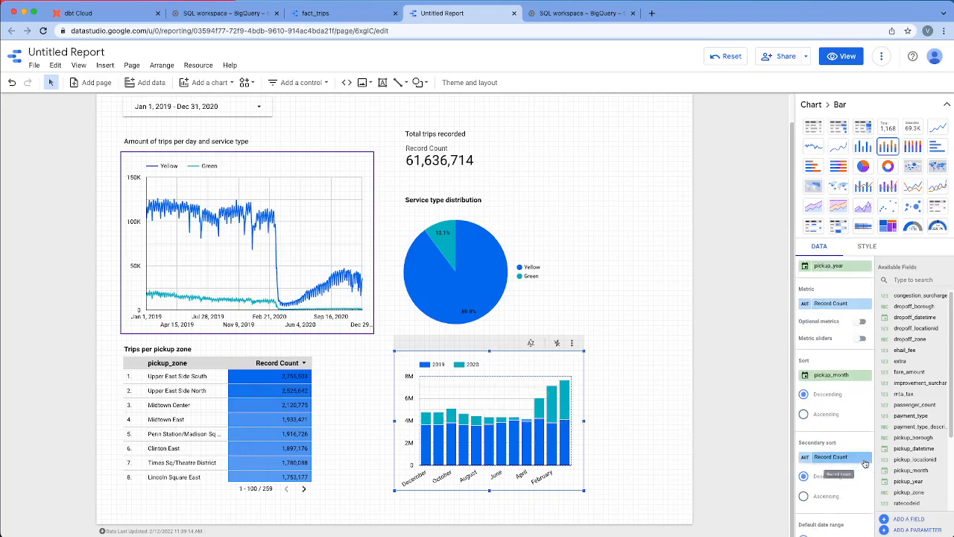
pyautogui.click(866, 458)
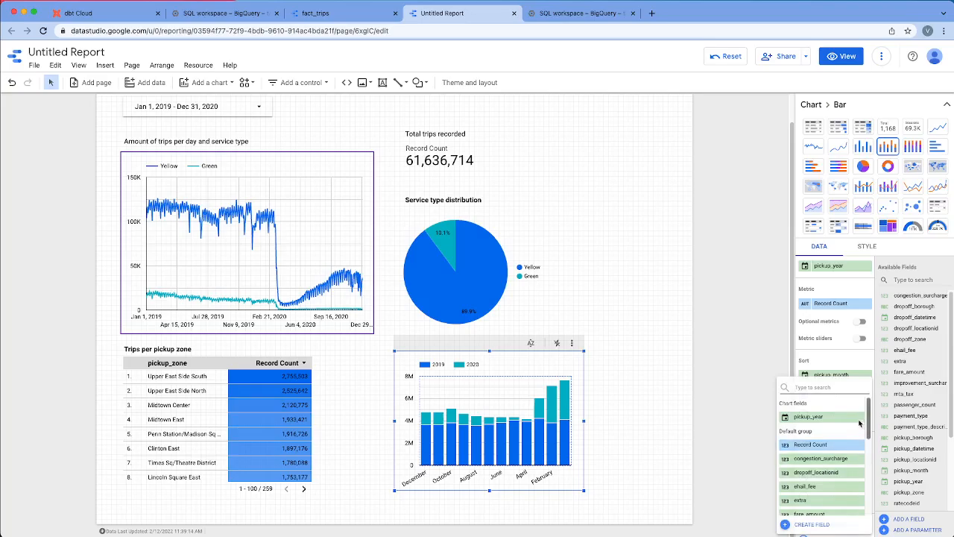
pyautogui.click(871, 365)
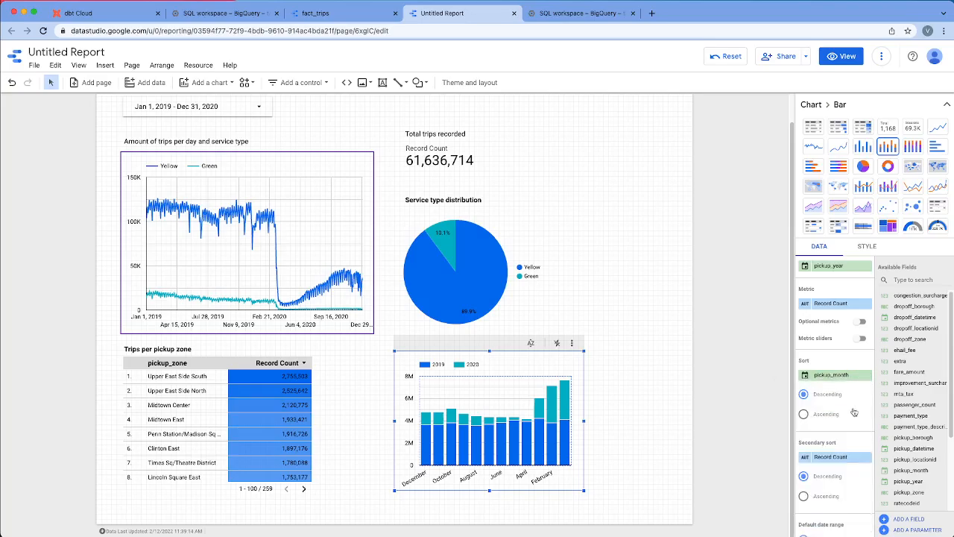
pyautogui.click(806, 457)
pyautogui.moveTo(808, 460); pyautogui.dragTo(834, 439)
pyautogui.click(827, 414)
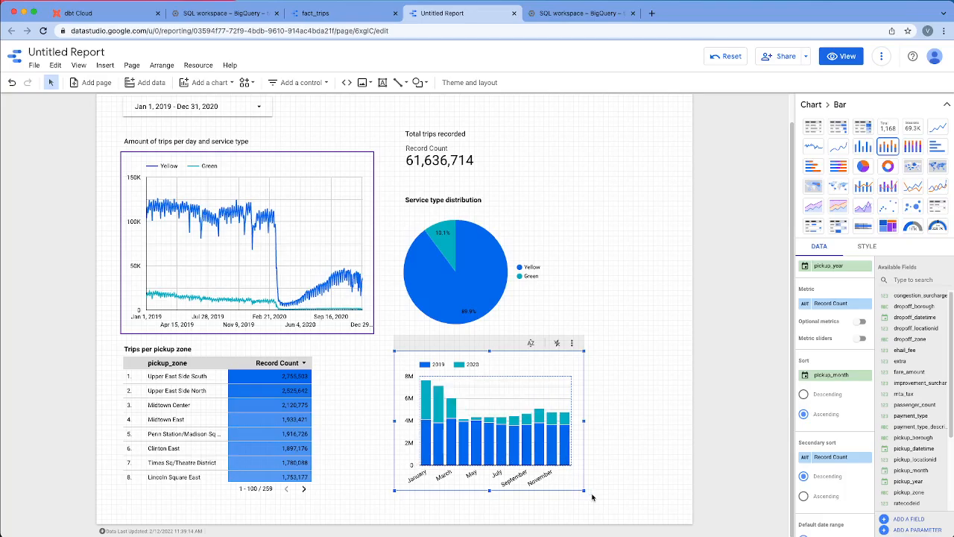
pyautogui.moveTo(584, 491); pyautogui.dragTo(657, 511)
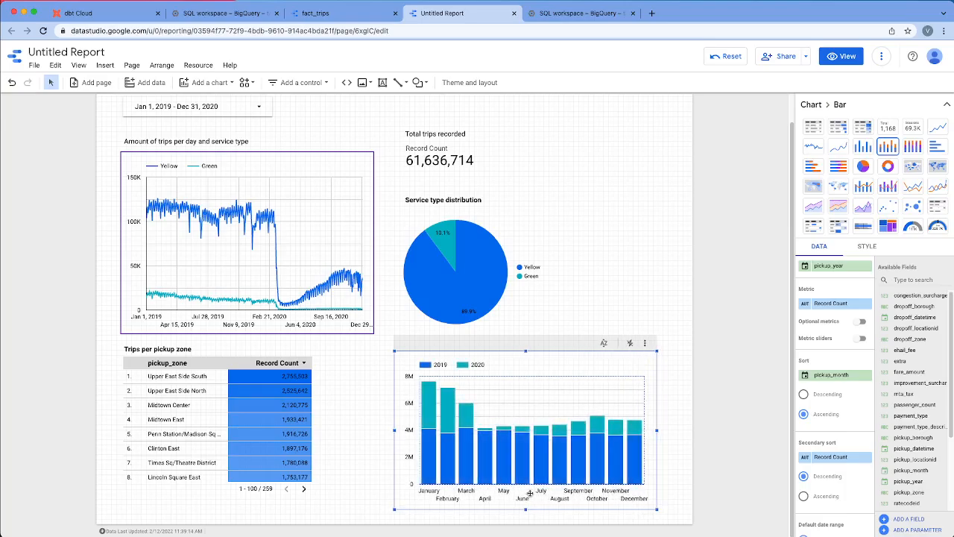
pyautogui.moveTo(656, 509)
pyautogui.mouseDown()
pyautogui.moveTo(574, 501)
pyautogui.moveTo(466, 471)
pyautogui.moveTo(662, 496)
pyautogui.mouseUp()
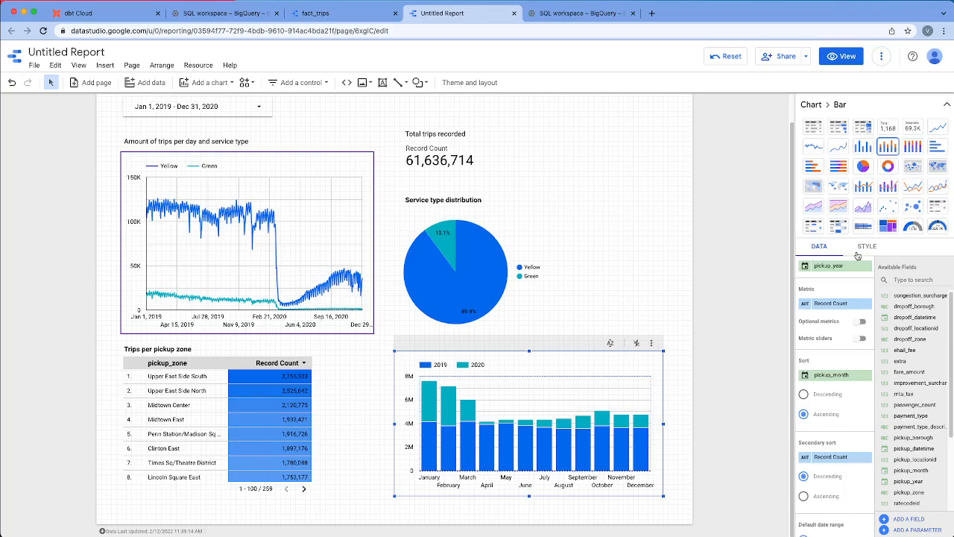
# Review the stacked column chart's style options, from bar colours and axes through grid and legend to the chart header.
pyautogui.click(868, 247)
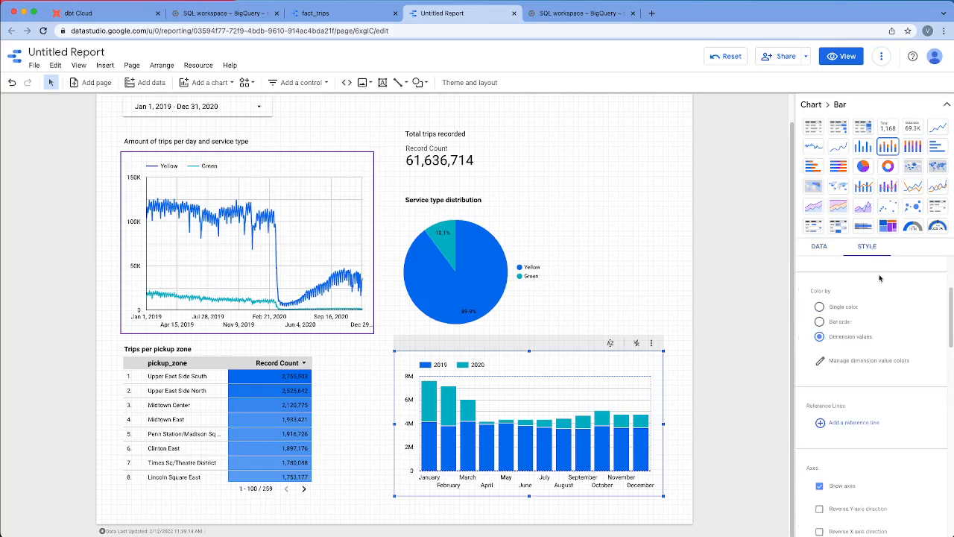
pyautogui.scroll(-3, 869, 406)
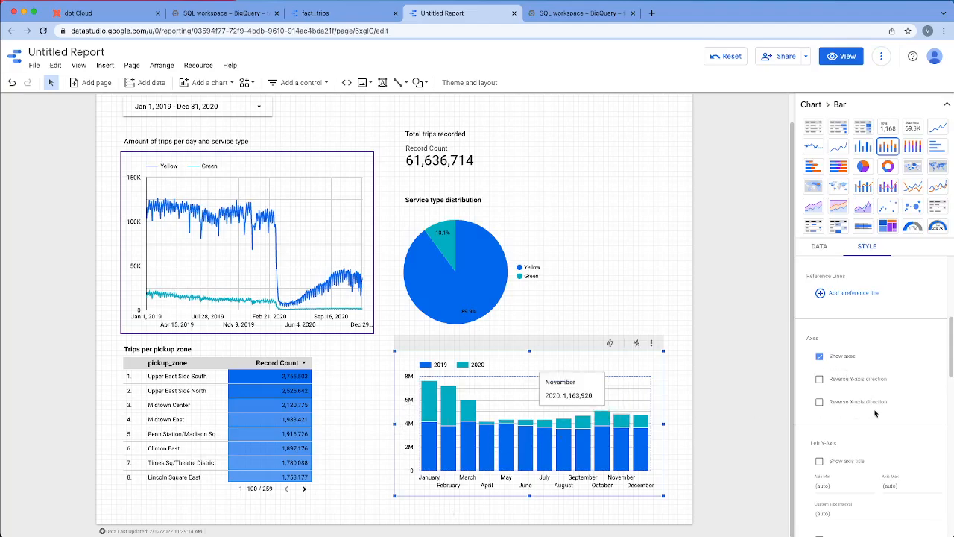
pyautogui.scroll(-1, 876, 421)
pyautogui.scroll(-4, 874, 423)
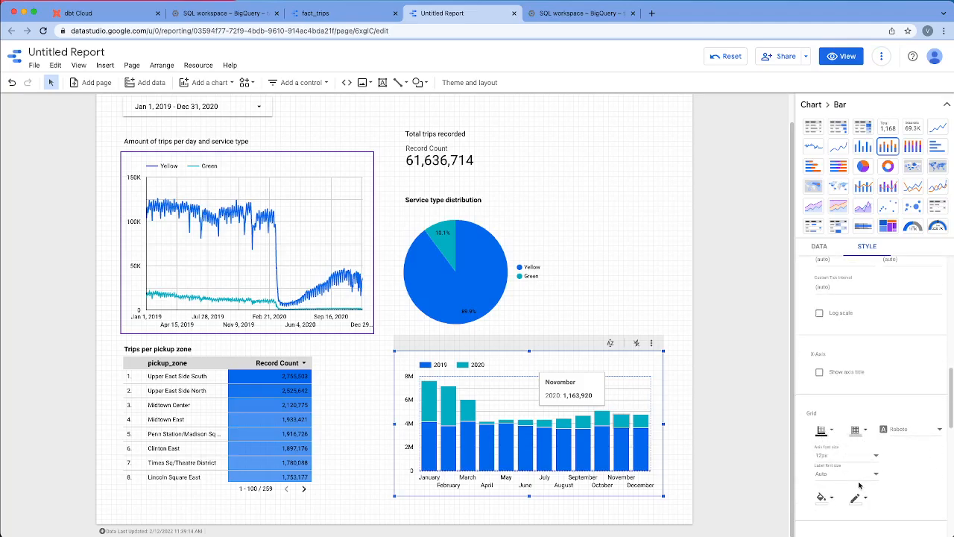
pyautogui.scroll(-2, 859, 485)
pyautogui.scroll(-3, 827, 447)
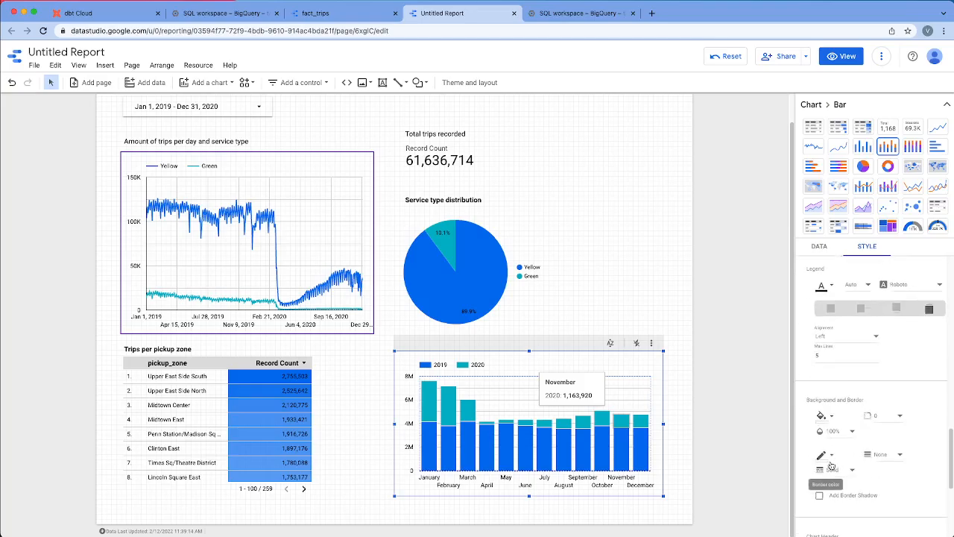
pyautogui.scroll(-3, 883, 481)
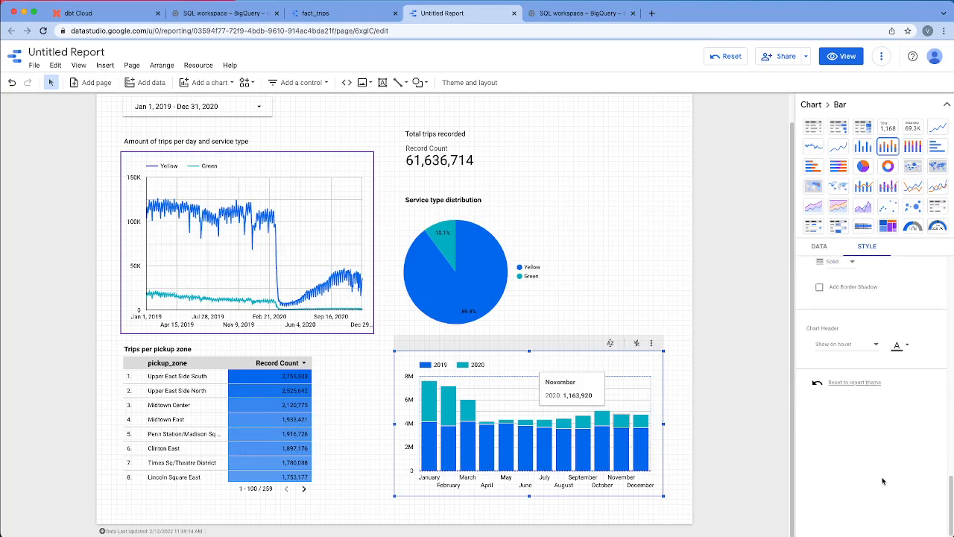
pyautogui.click(577, 315)
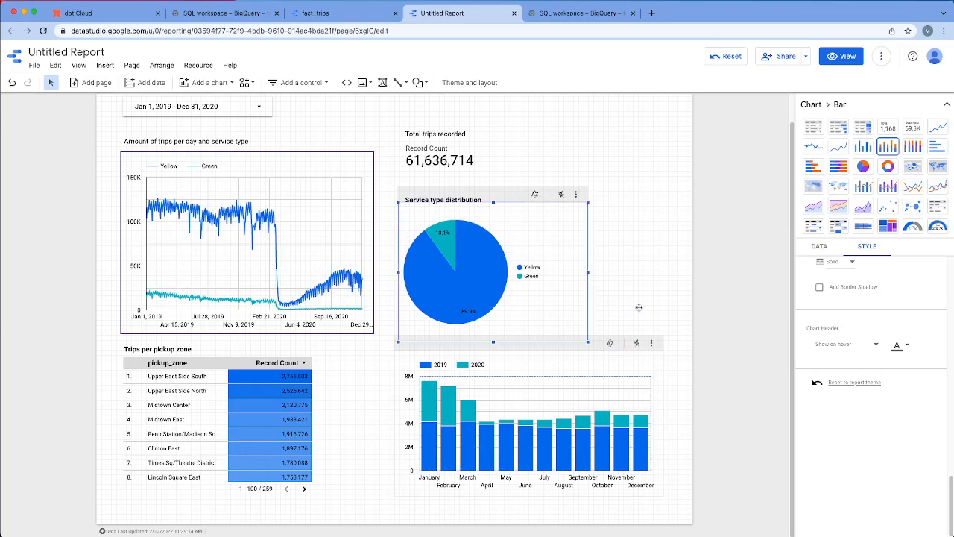
pyautogui.click(382, 82)
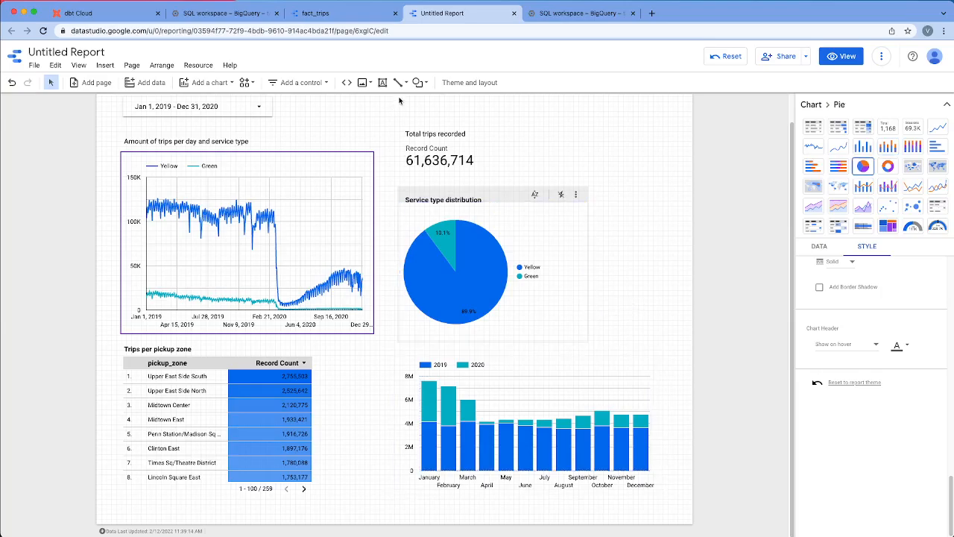
pyautogui.click(407, 339)
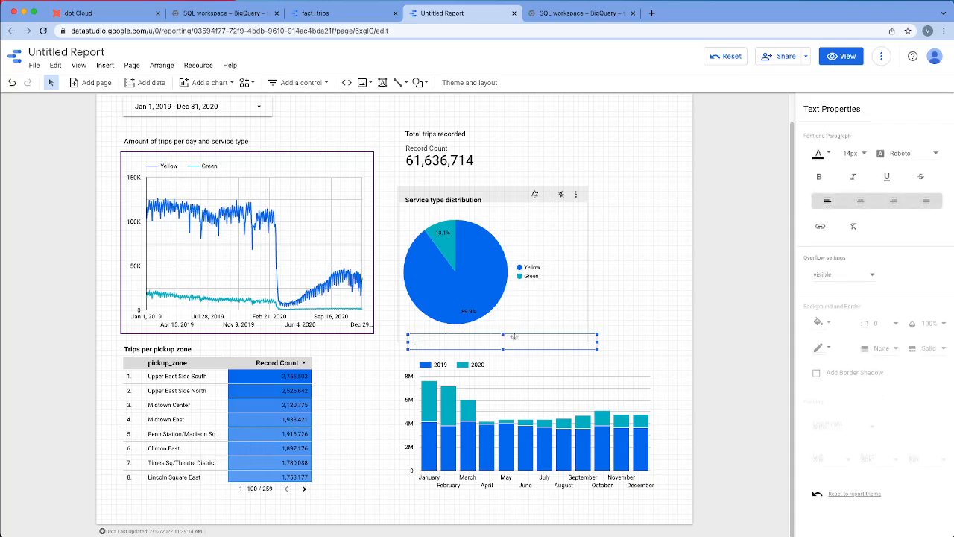
# Shift the pie chart slightly down and to the left so it sits below its Service type distribution title.
pyautogui.moveTo(526, 333); pyautogui.dragTo(523, 331)
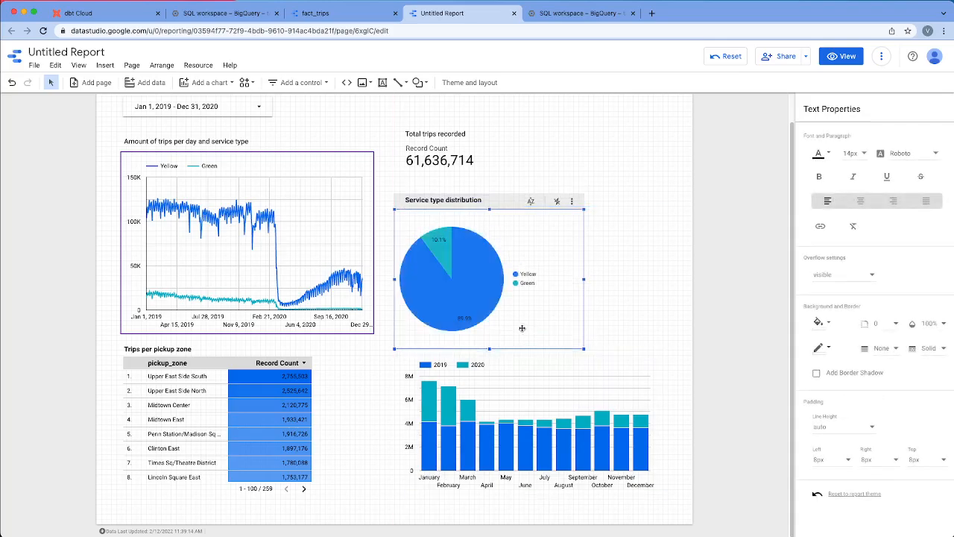
pyautogui.click(566, 347)
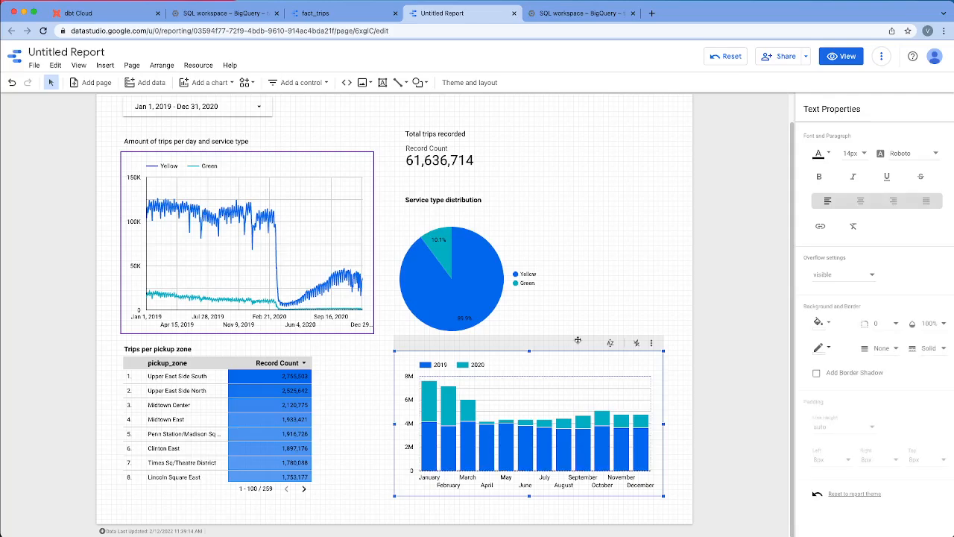
# Add a bold text title reading "Trips per month and year" above the stacked column chart.
pyautogui.click(382, 82)
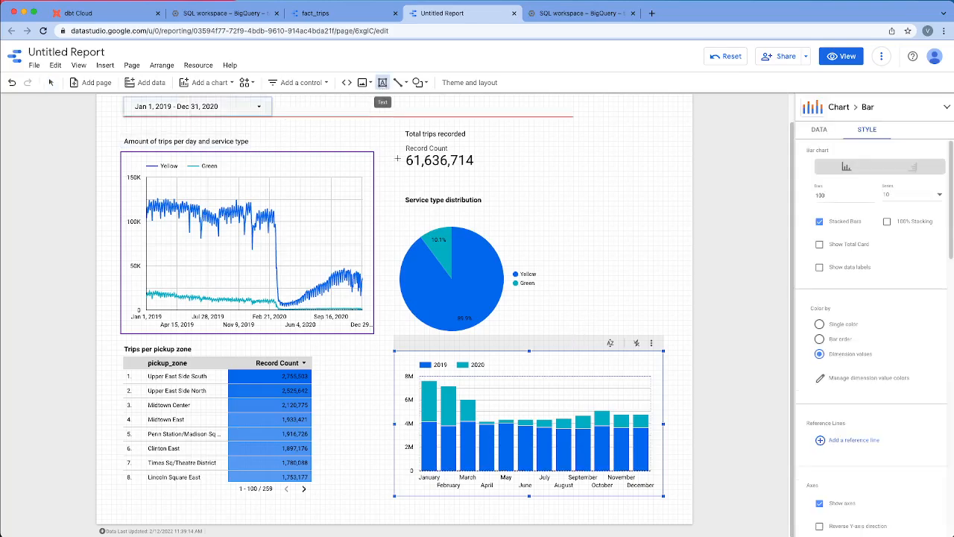
pyautogui.moveTo(400, 339); pyautogui.dragTo(580, 358)
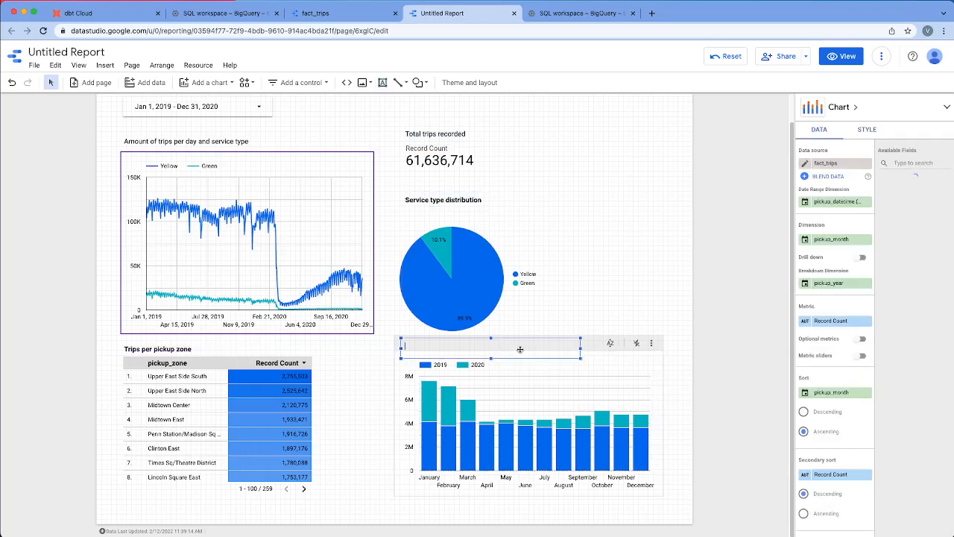
pyautogui.write('Trips per month and year')
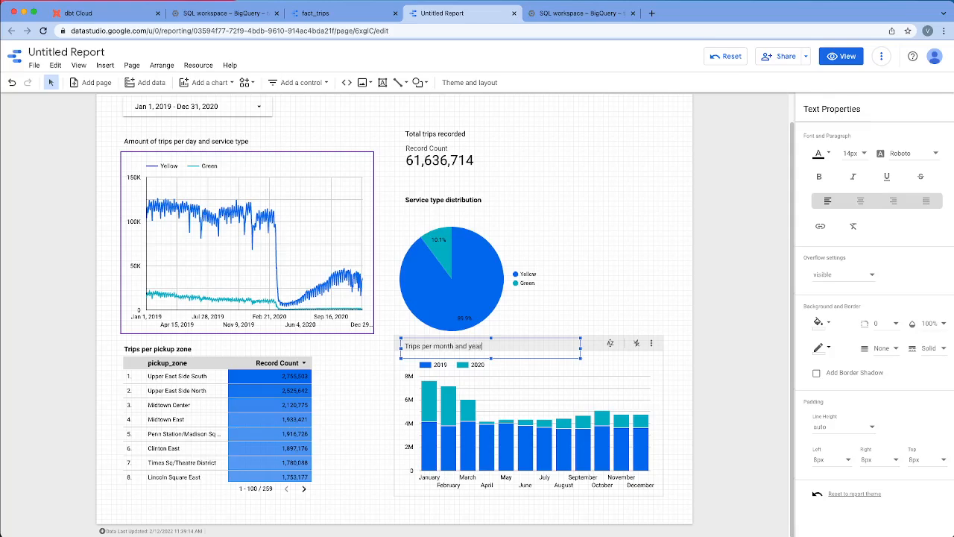
pyautogui.press('super+a')
pyautogui.press('super+b')
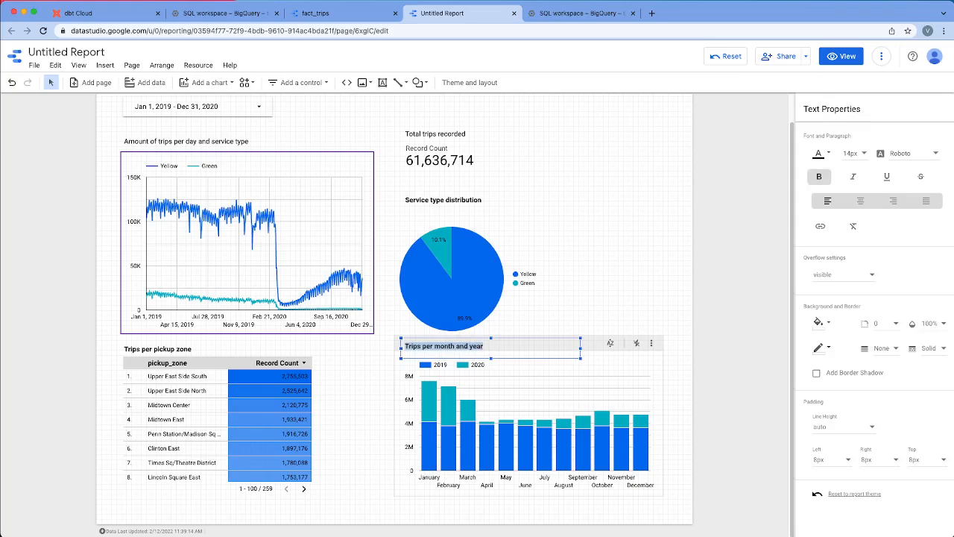
pyautogui.click(672, 316)
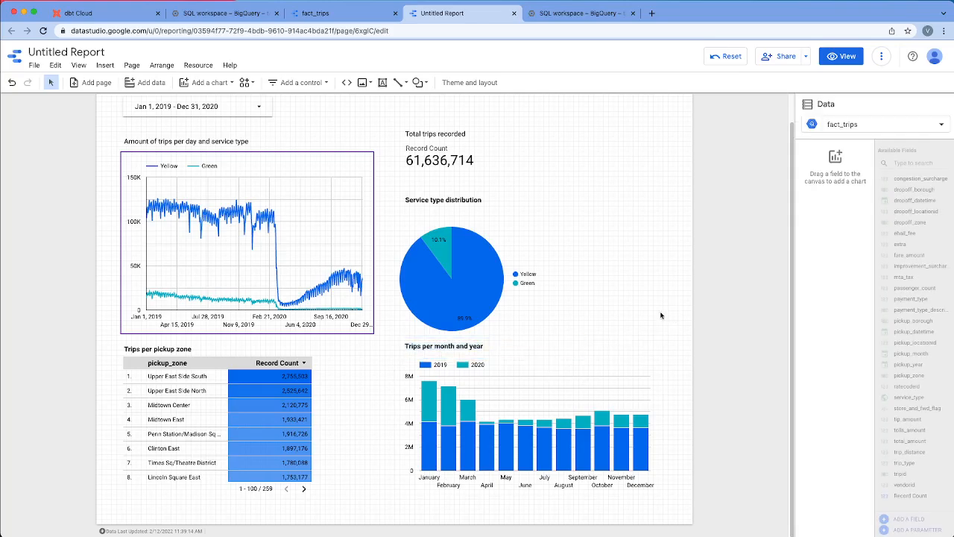
# Add a drop-down list control beside the date range control above the charts.
pyautogui.click(292, 83)
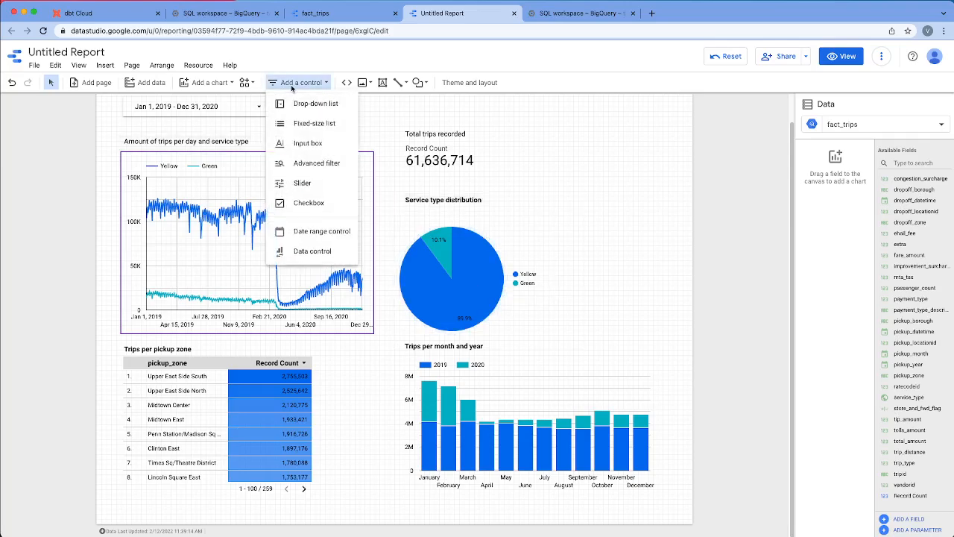
pyautogui.click(611, 145)
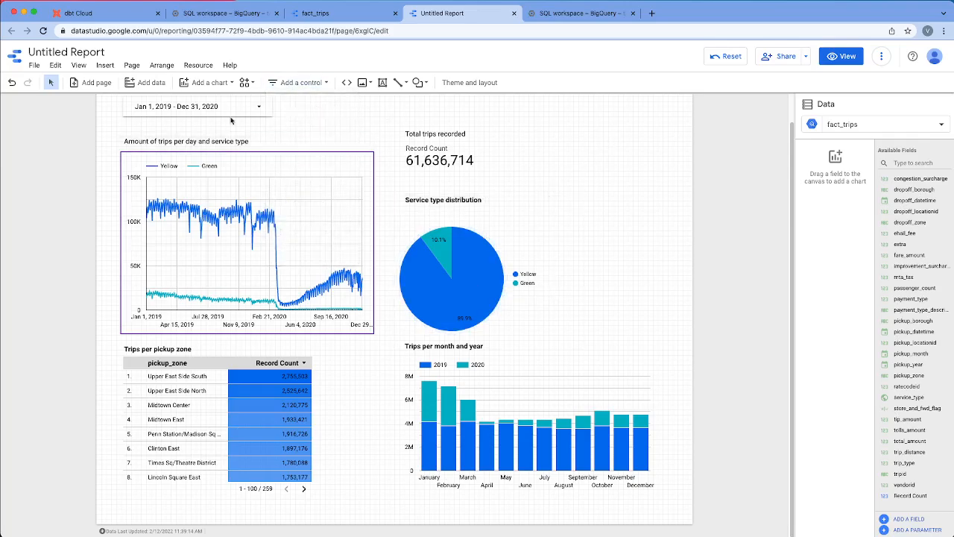
pyautogui.scroll(1, 293, 135)
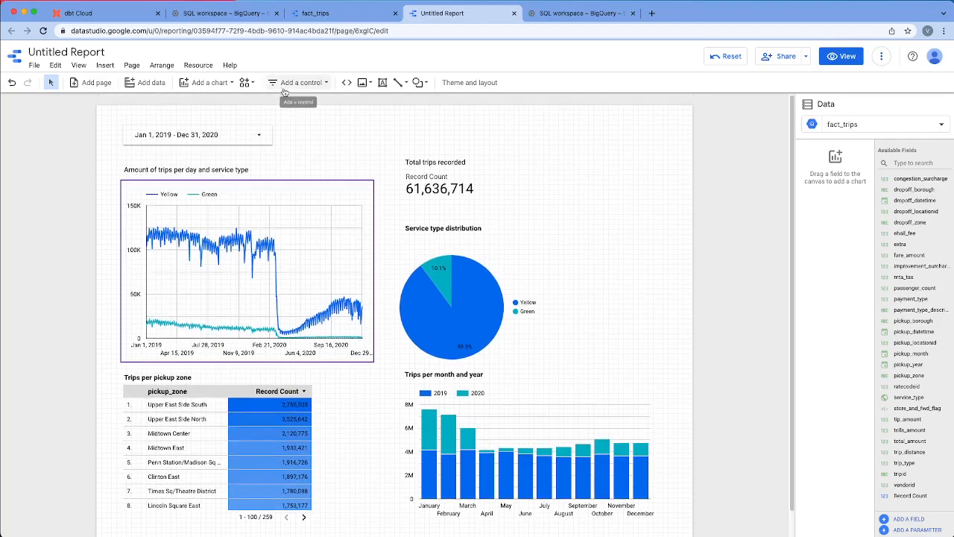
pyautogui.click(288, 83)
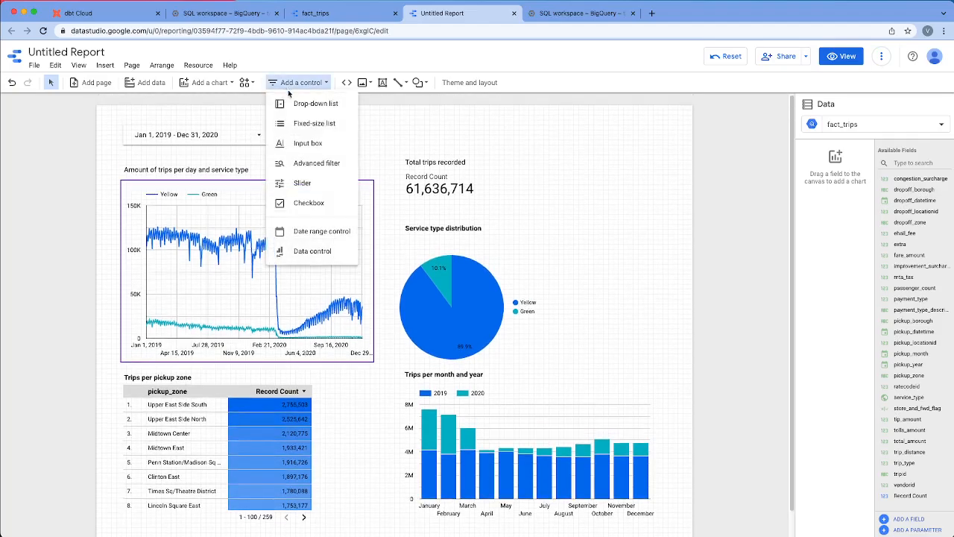
pyautogui.click(298, 109)
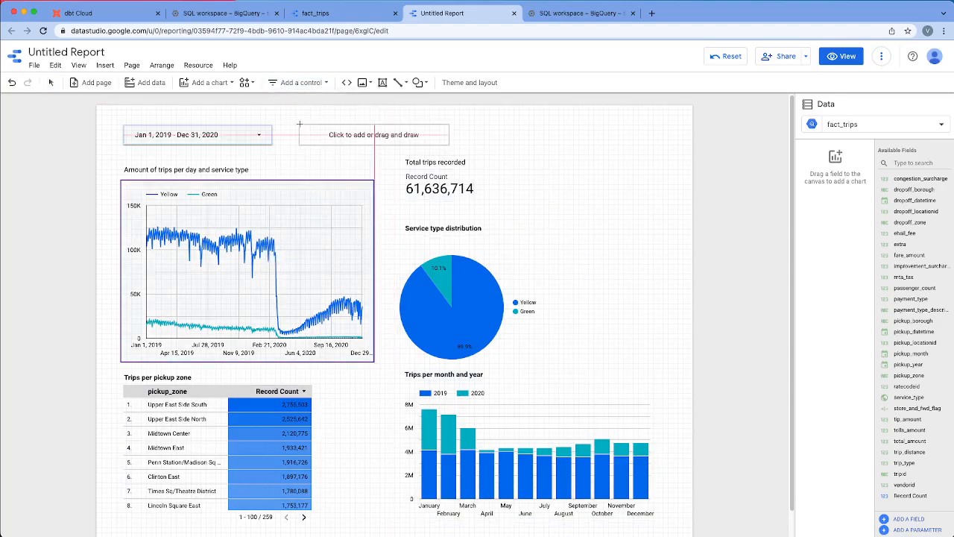
pyautogui.click(299, 125)
pyautogui.click(313, 134)
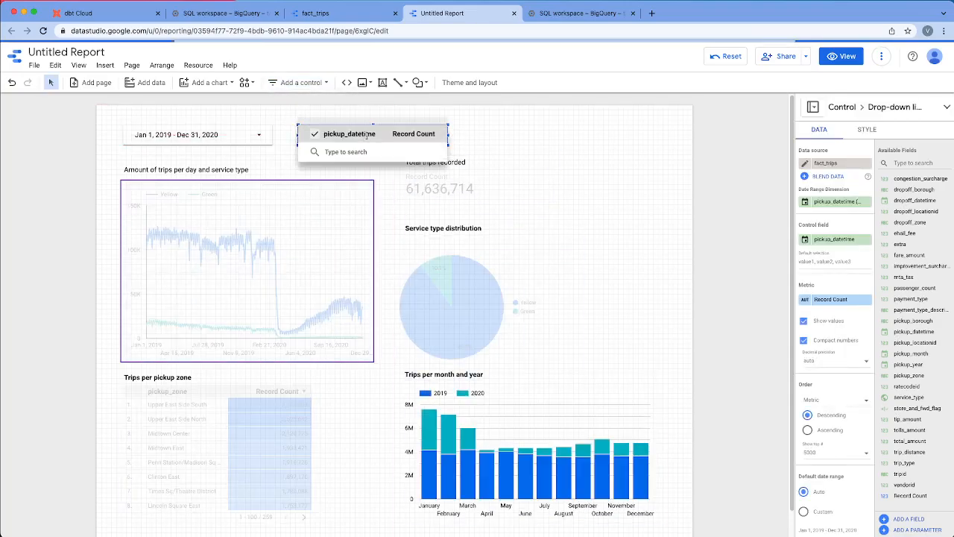
# Clear the drop-down list's date range dimension and make service_type its control field instead of pickup_datetime.
pyautogui.click(315, 134)
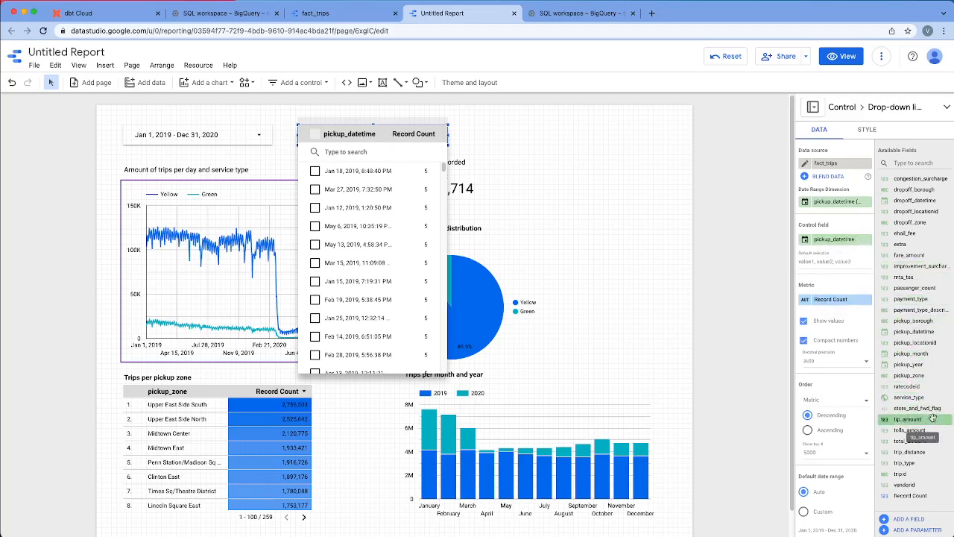
pyautogui.moveTo(909, 397); pyautogui.dragTo(838, 208)
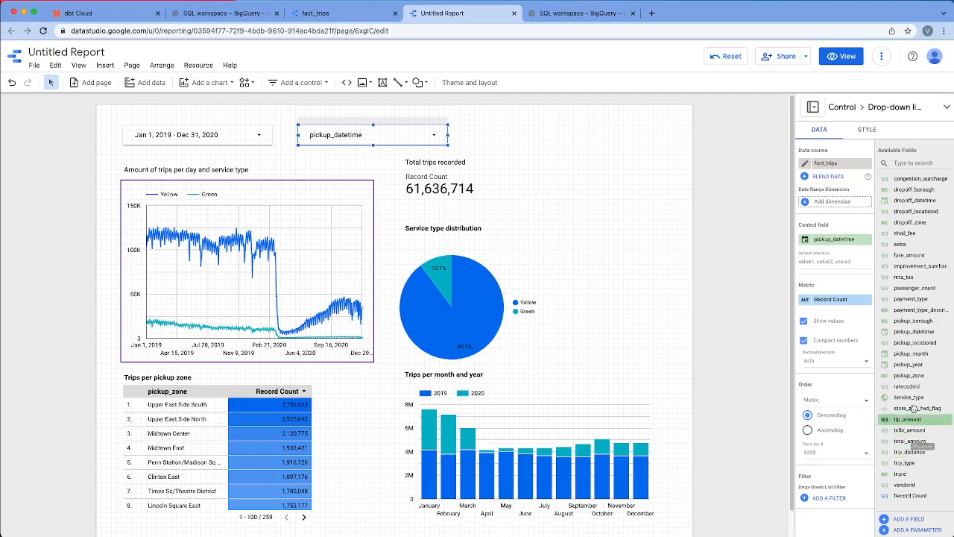
pyautogui.moveTo(913, 398); pyautogui.dragTo(833, 240)
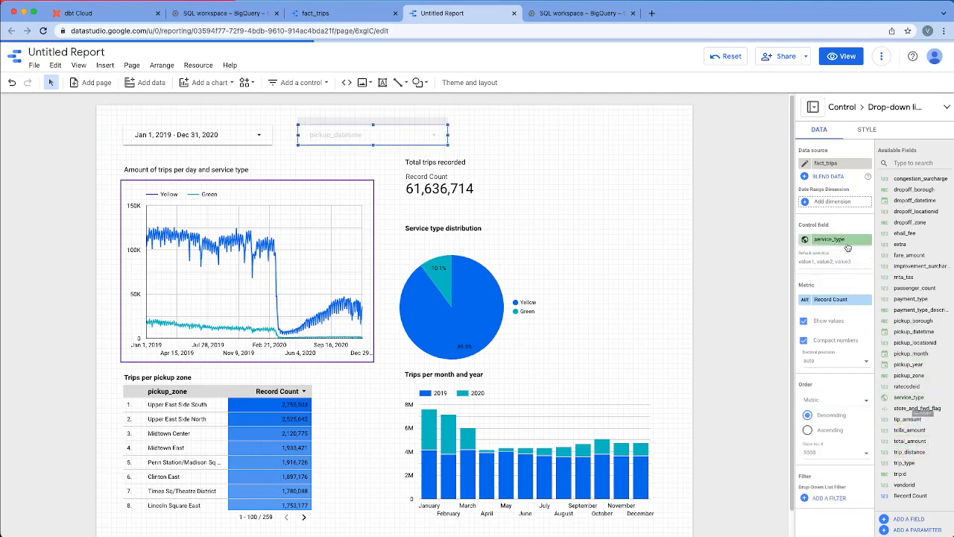
# Filter the report to Yellow trips by excluding Green in the service_type drop-down control.
pyautogui.click(377, 141)
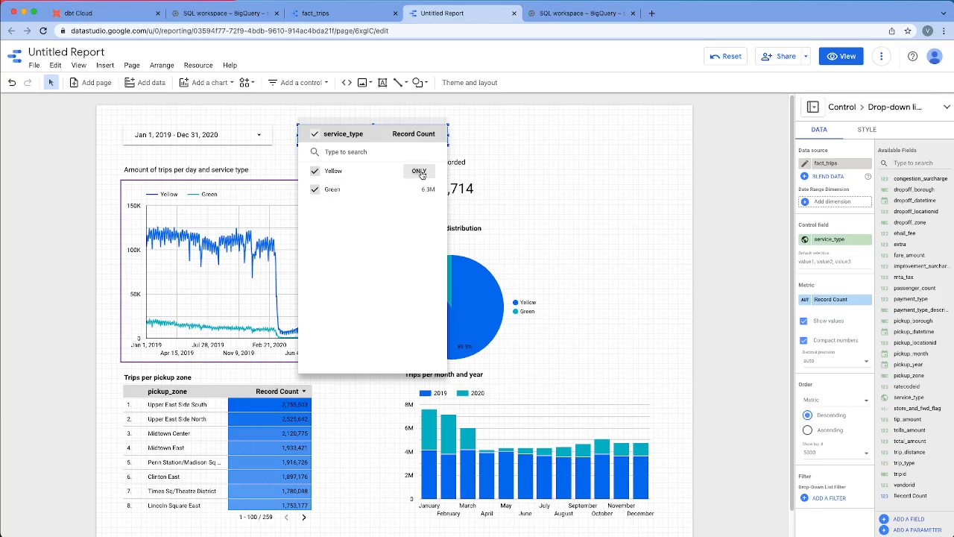
pyautogui.click(314, 189)
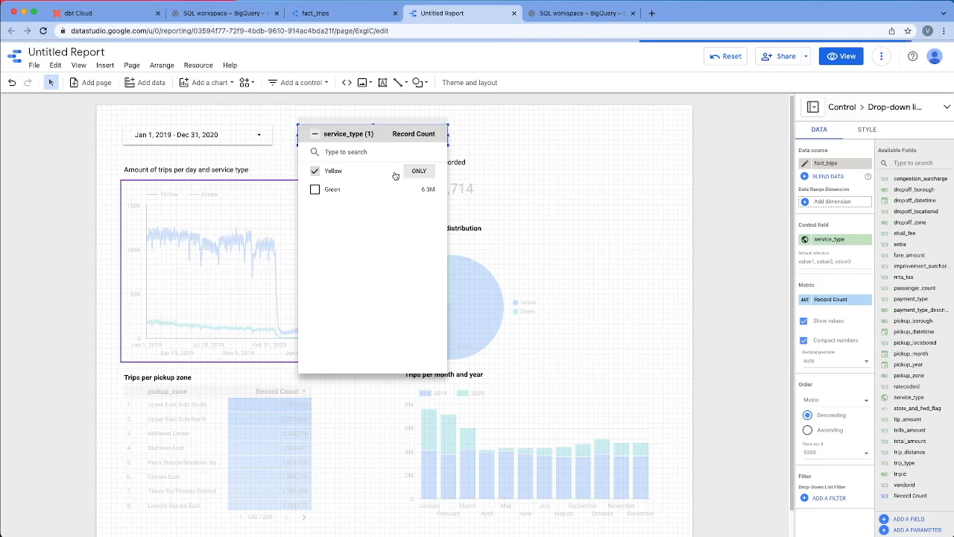
pyautogui.click(556, 154)
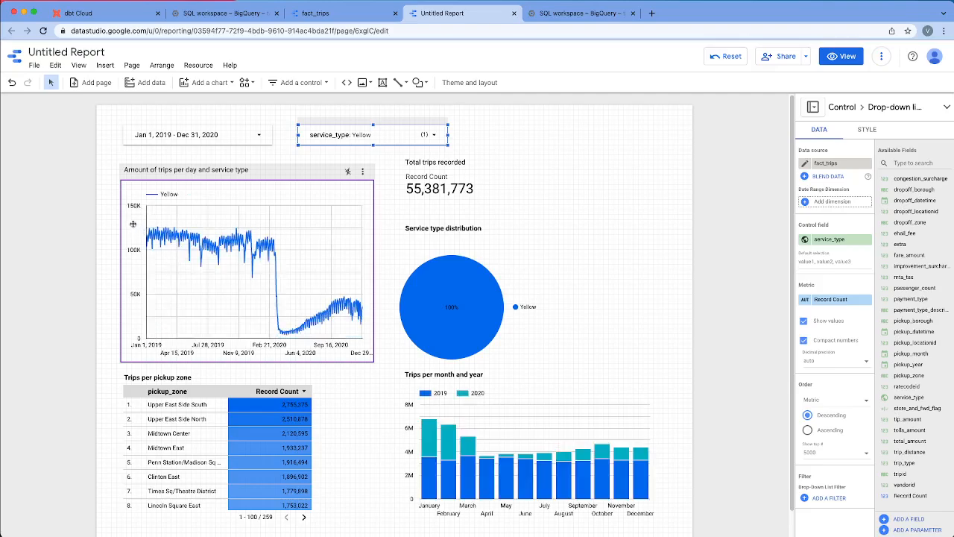
# Rename the report as "Trips analysis years 2019-2020".
pyautogui.click(66, 52)
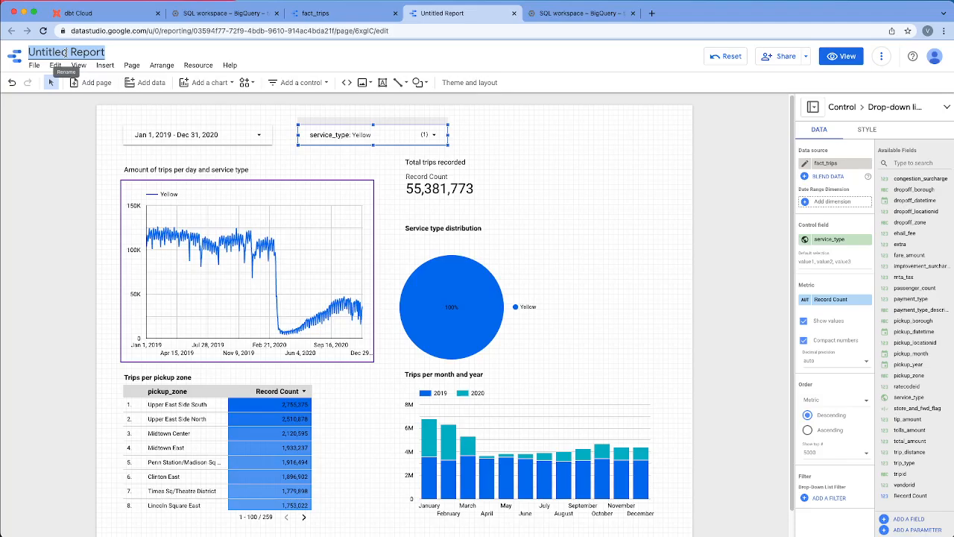
pyautogui.write('Trips')
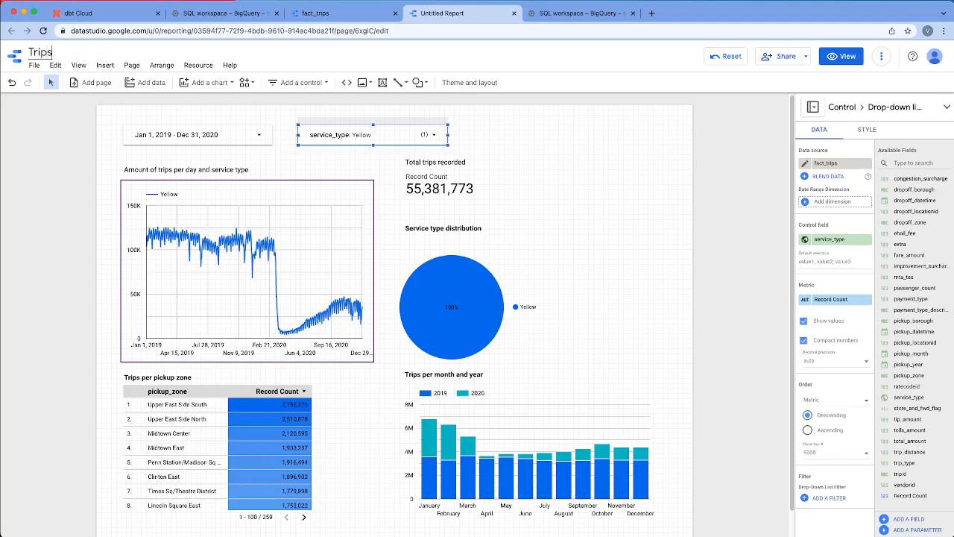
pyautogui.write(' analysis yea')
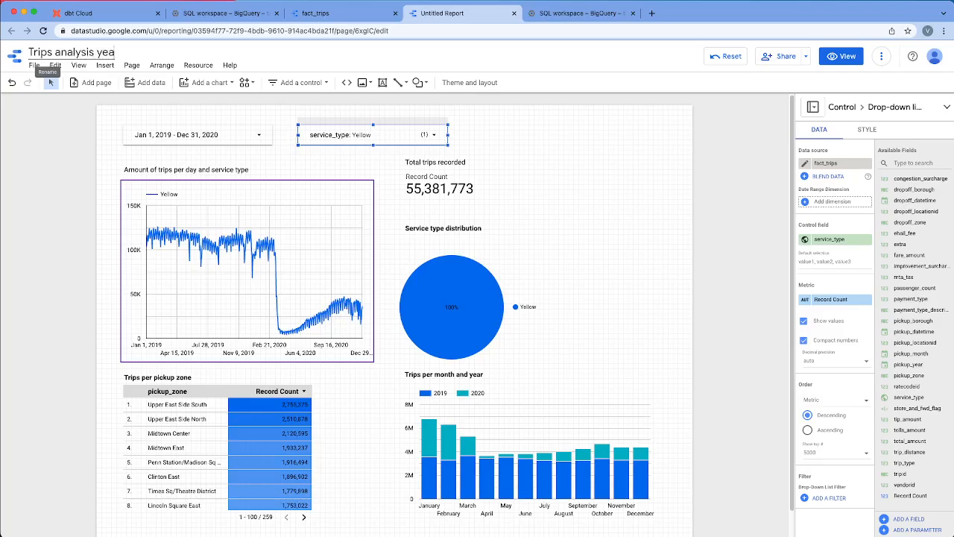
pyautogui.write('rs 230')
pyautogui.press('BackSpace')
pyautogui.press('BackSpace')
pyautogui.click(630, 310)
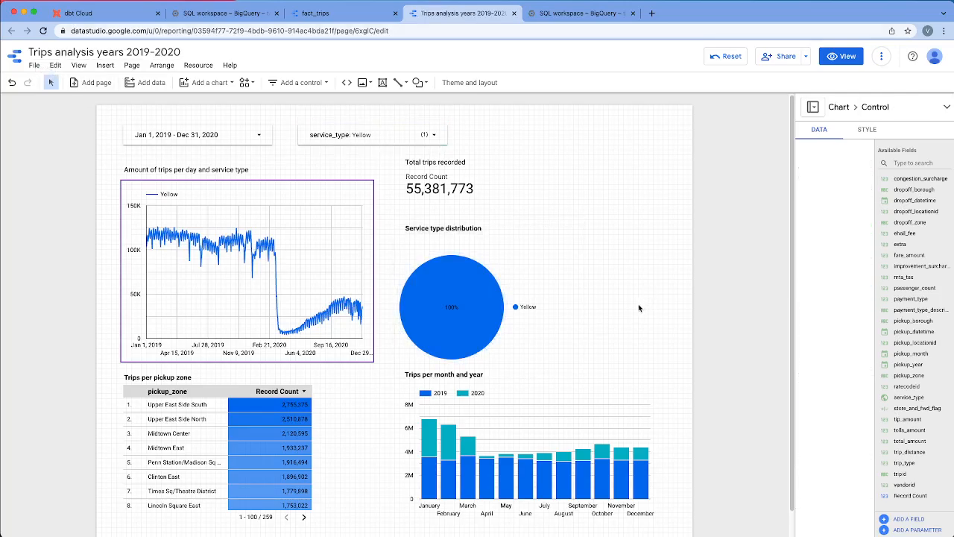
# Switch the report to view mode and include Green again in the service_type filter.
pyautogui.click(840, 55)
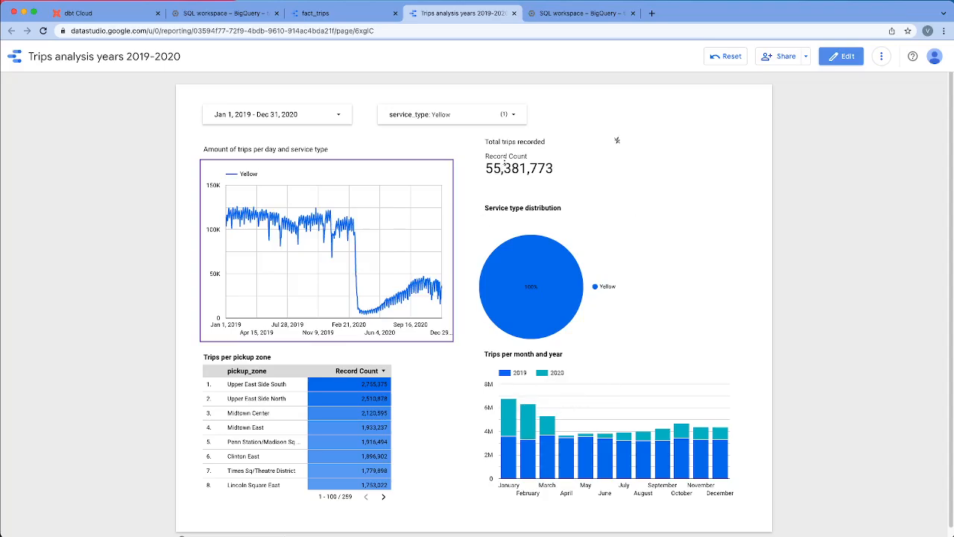
pyautogui.click(512, 118)
pyautogui.click(394, 169)
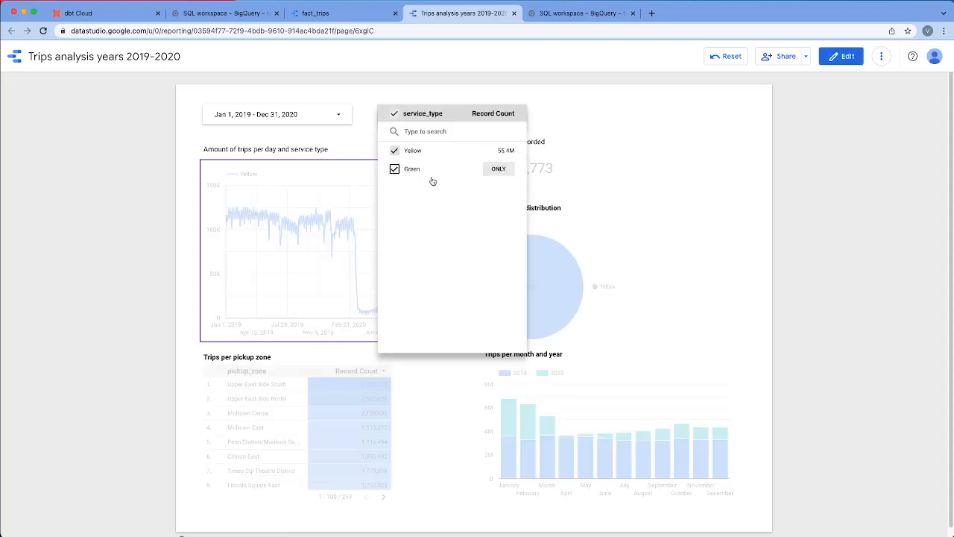
pyautogui.click(685, 167)
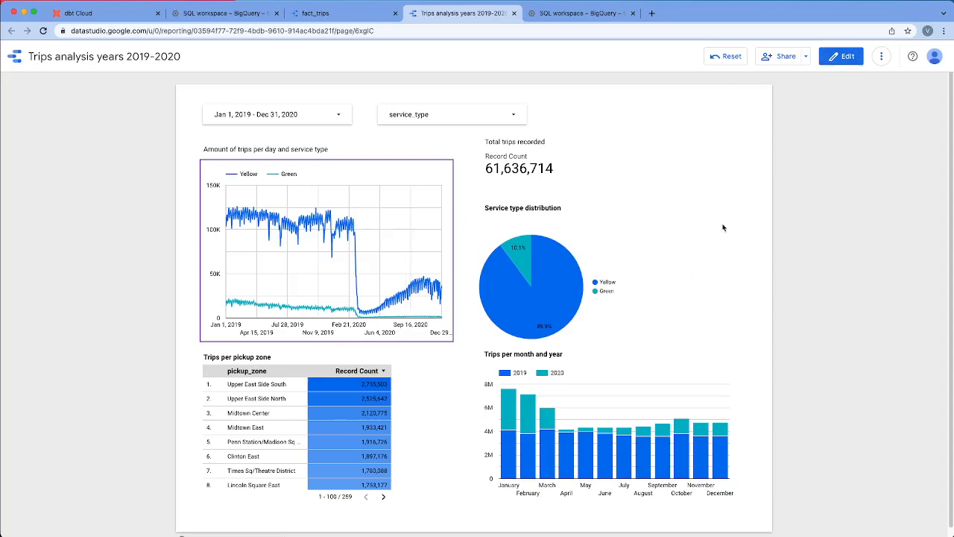
# Review the report's sharing options, including the access levels for invited people and the other delivery methods, without sharing it.
pyautogui.click(770, 59)
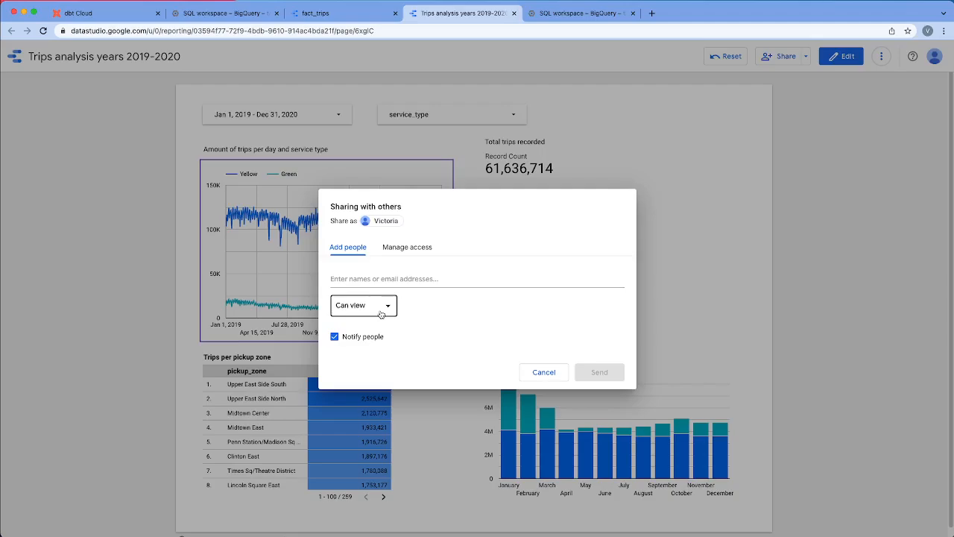
pyautogui.click(381, 314)
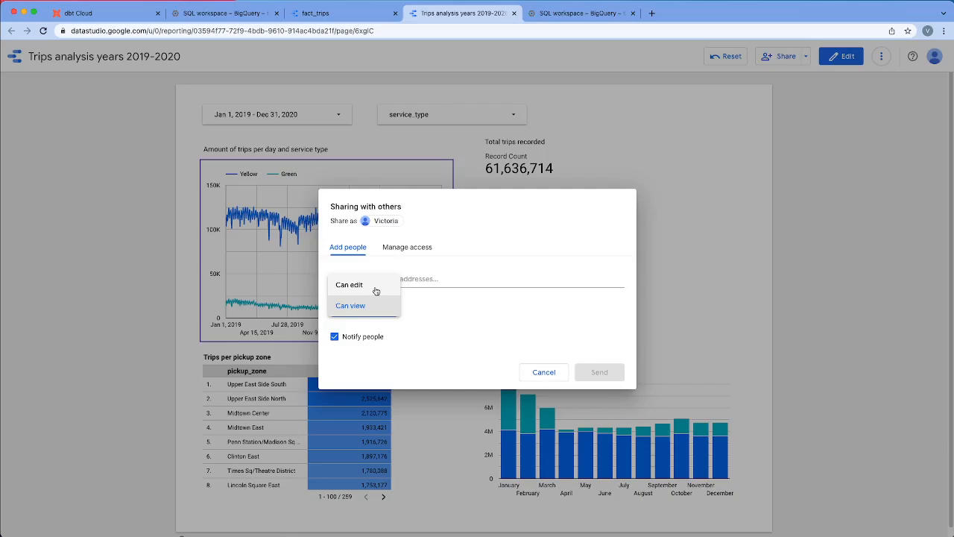
pyautogui.click(397, 339)
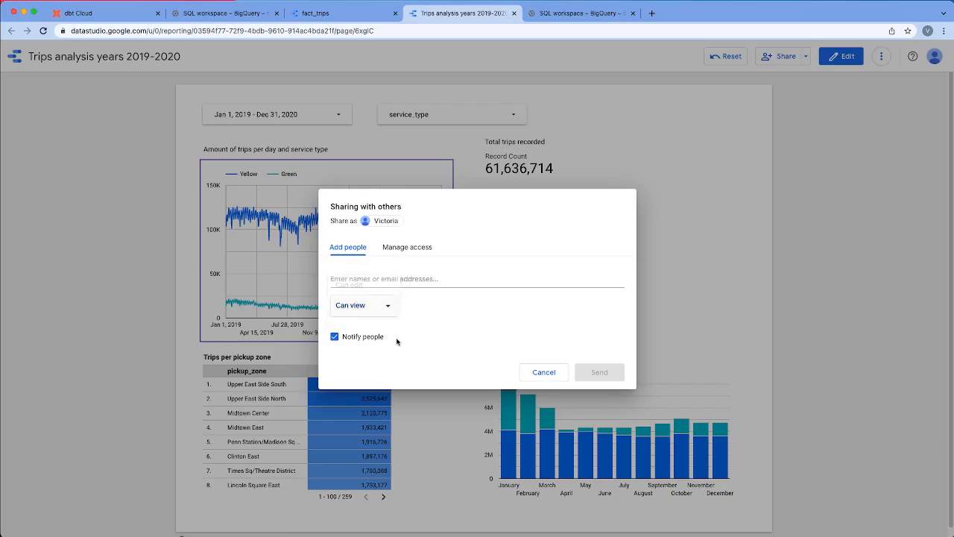
pyautogui.click(534, 374)
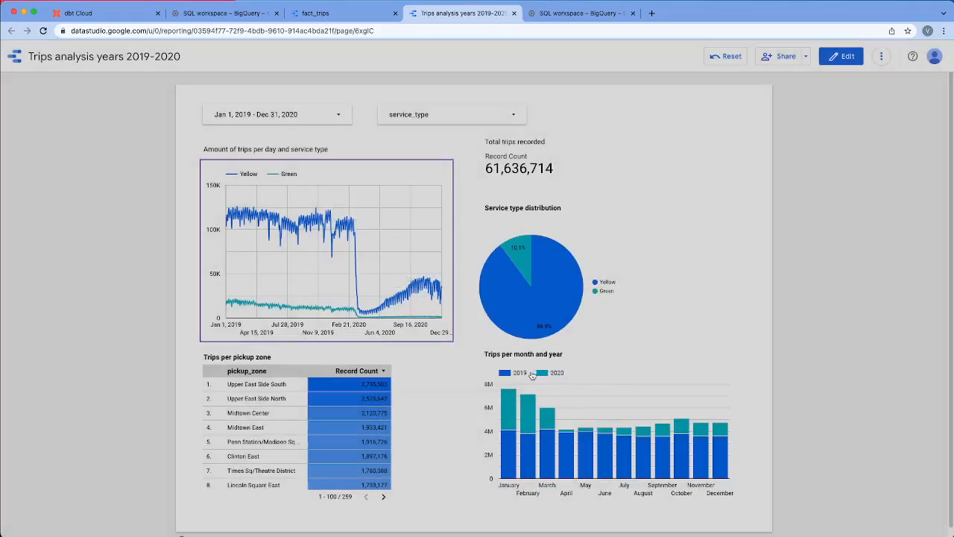
pyautogui.click(808, 57)
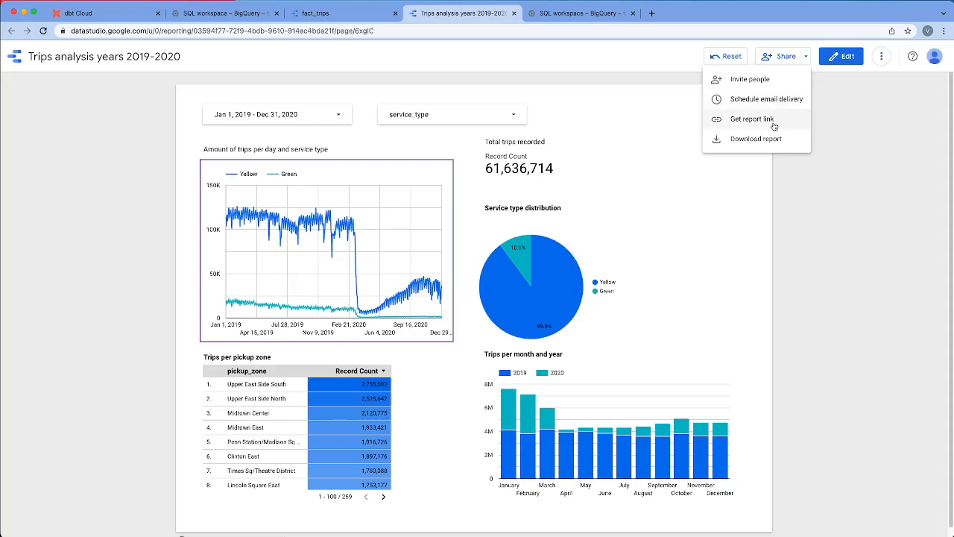
pyautogui.click(646, 305)
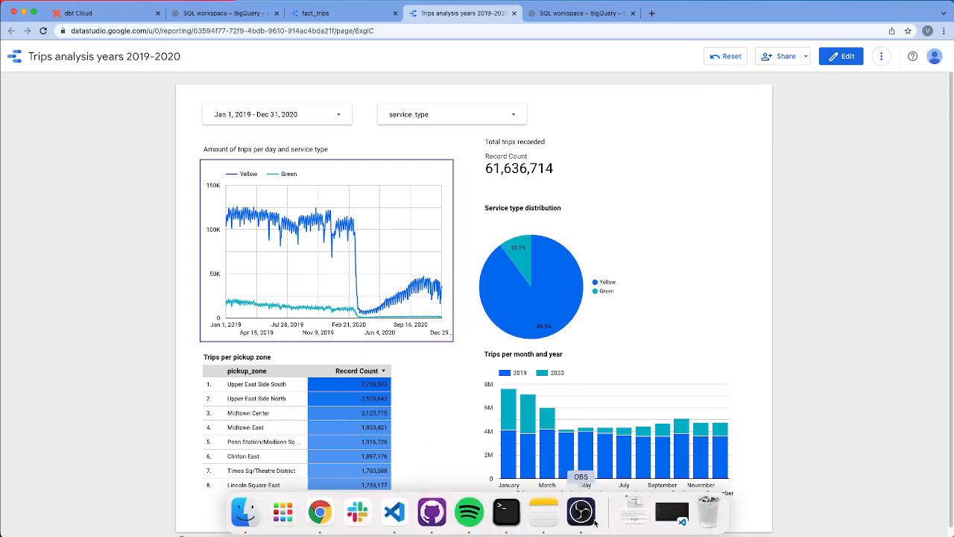